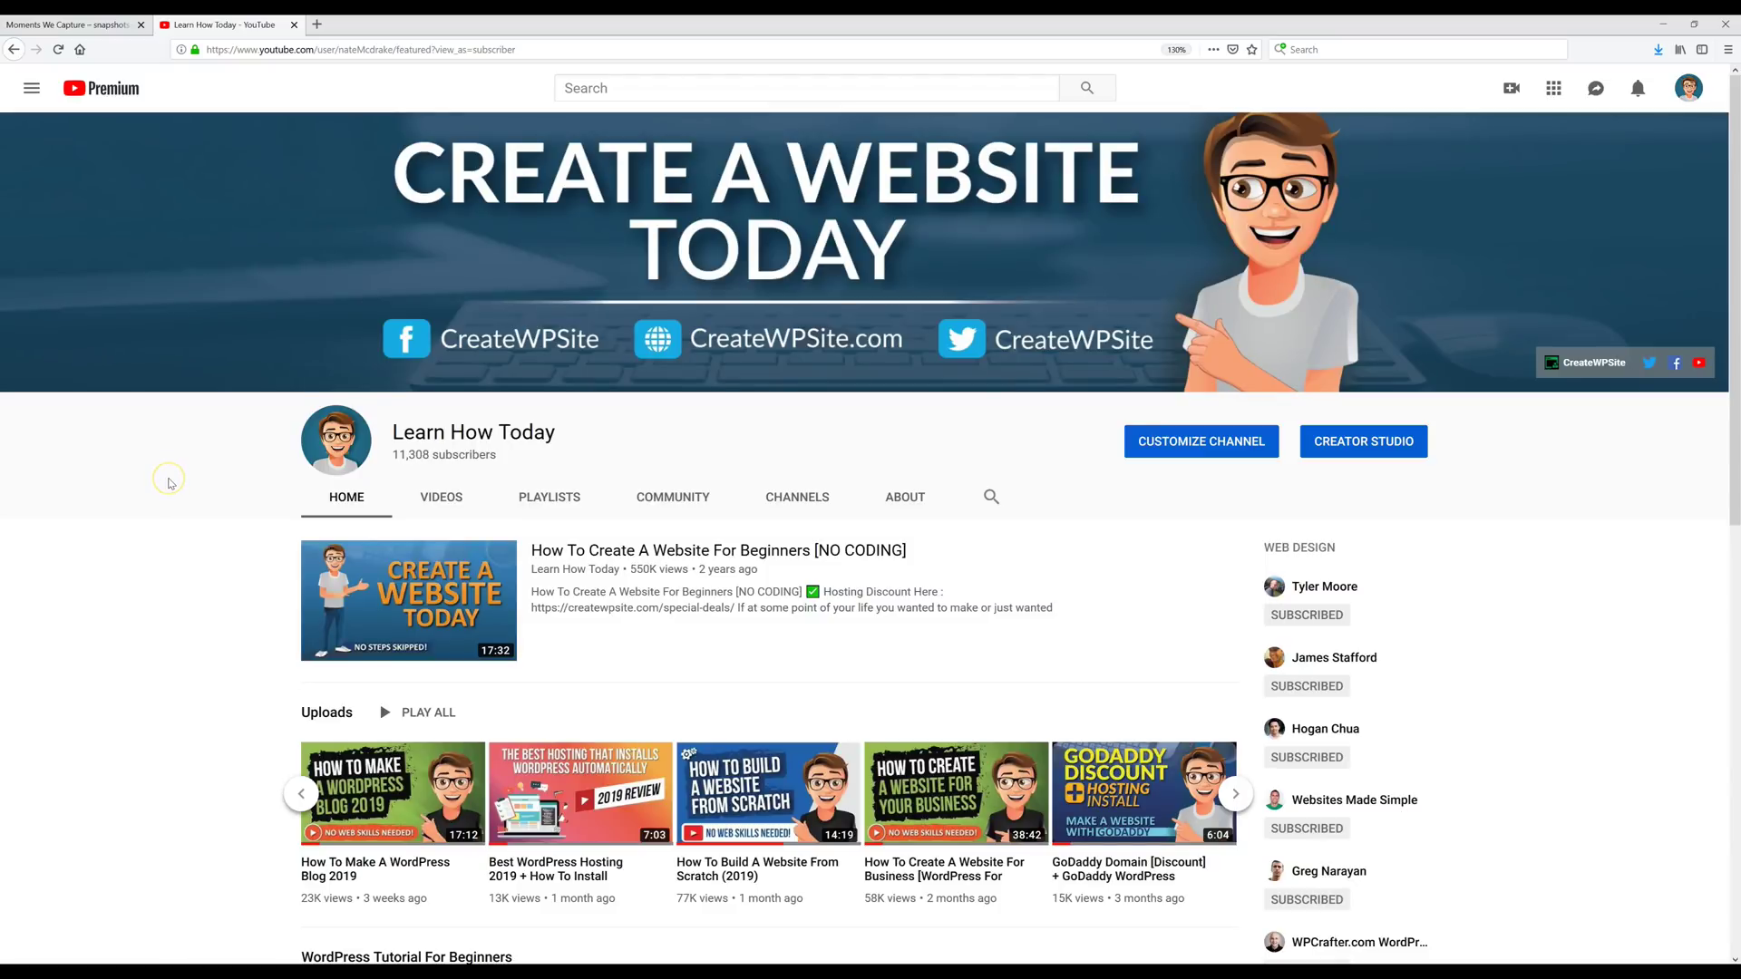
- Open a new blank browser tab next to the YouTube channel page
key("ctrl+t")
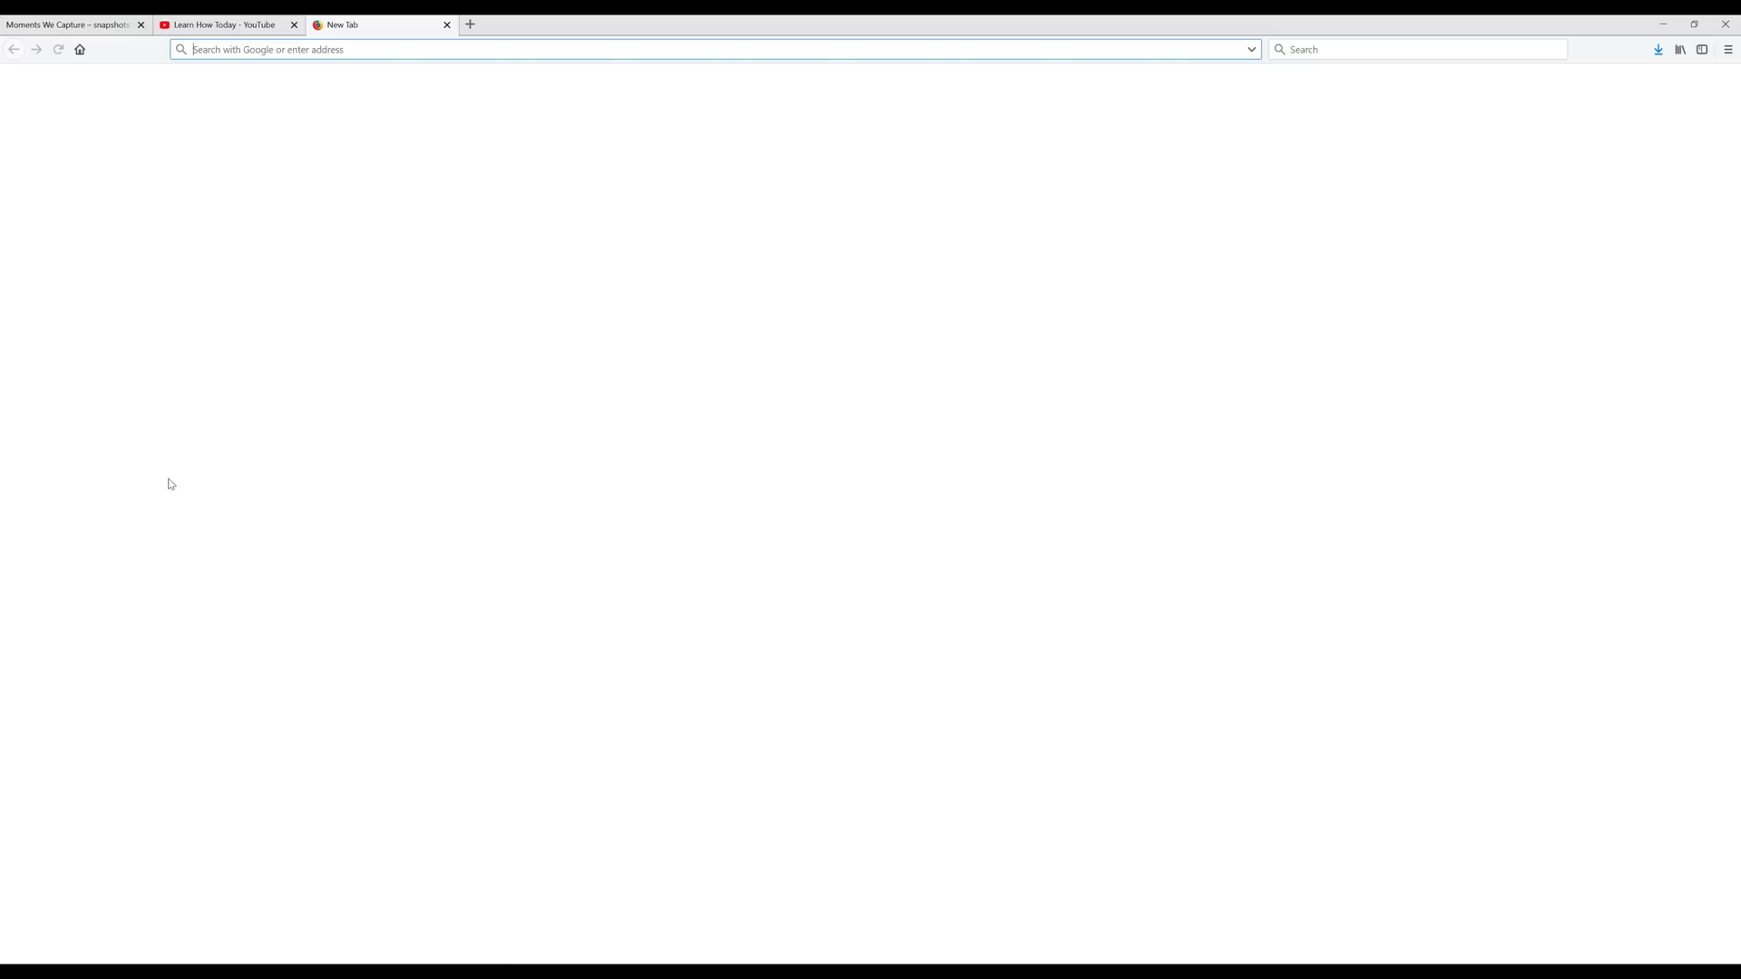
- Load createwpsite.com/my-promos and follow the GoDaddy coupon to its WordPress hosting offer
left_click(249, 199)
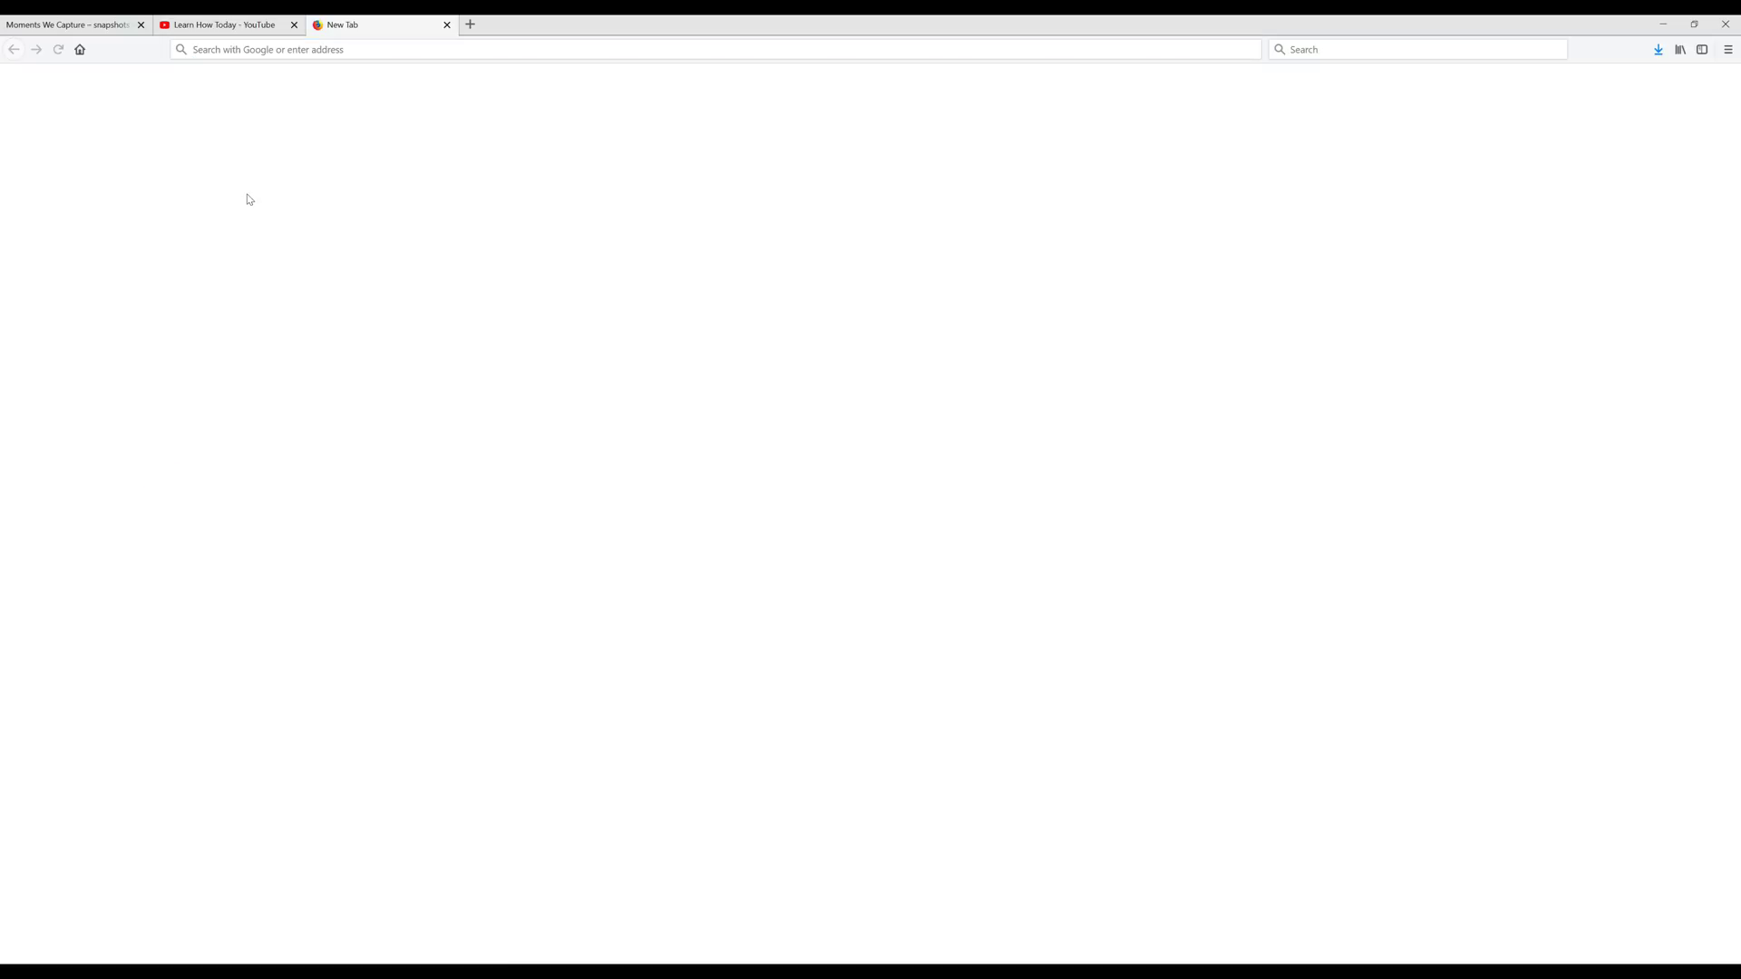
left_click(257, 49)
type("https://createwpsite.com/my-promos/")
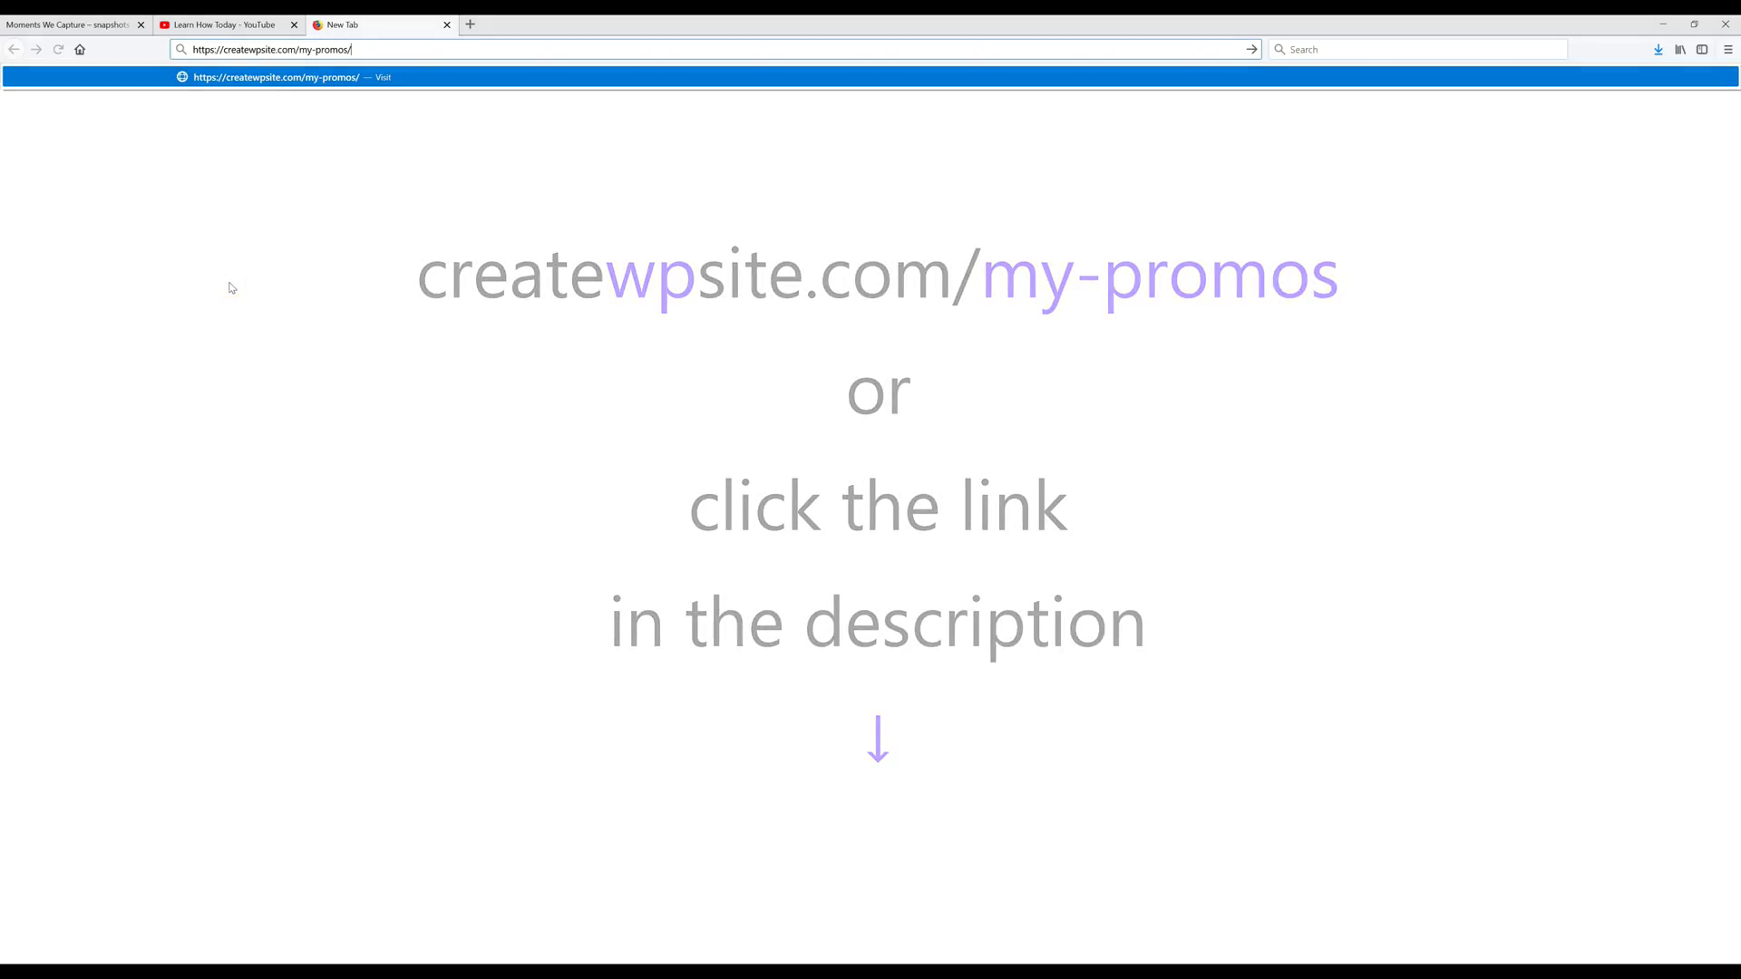
key("Return")
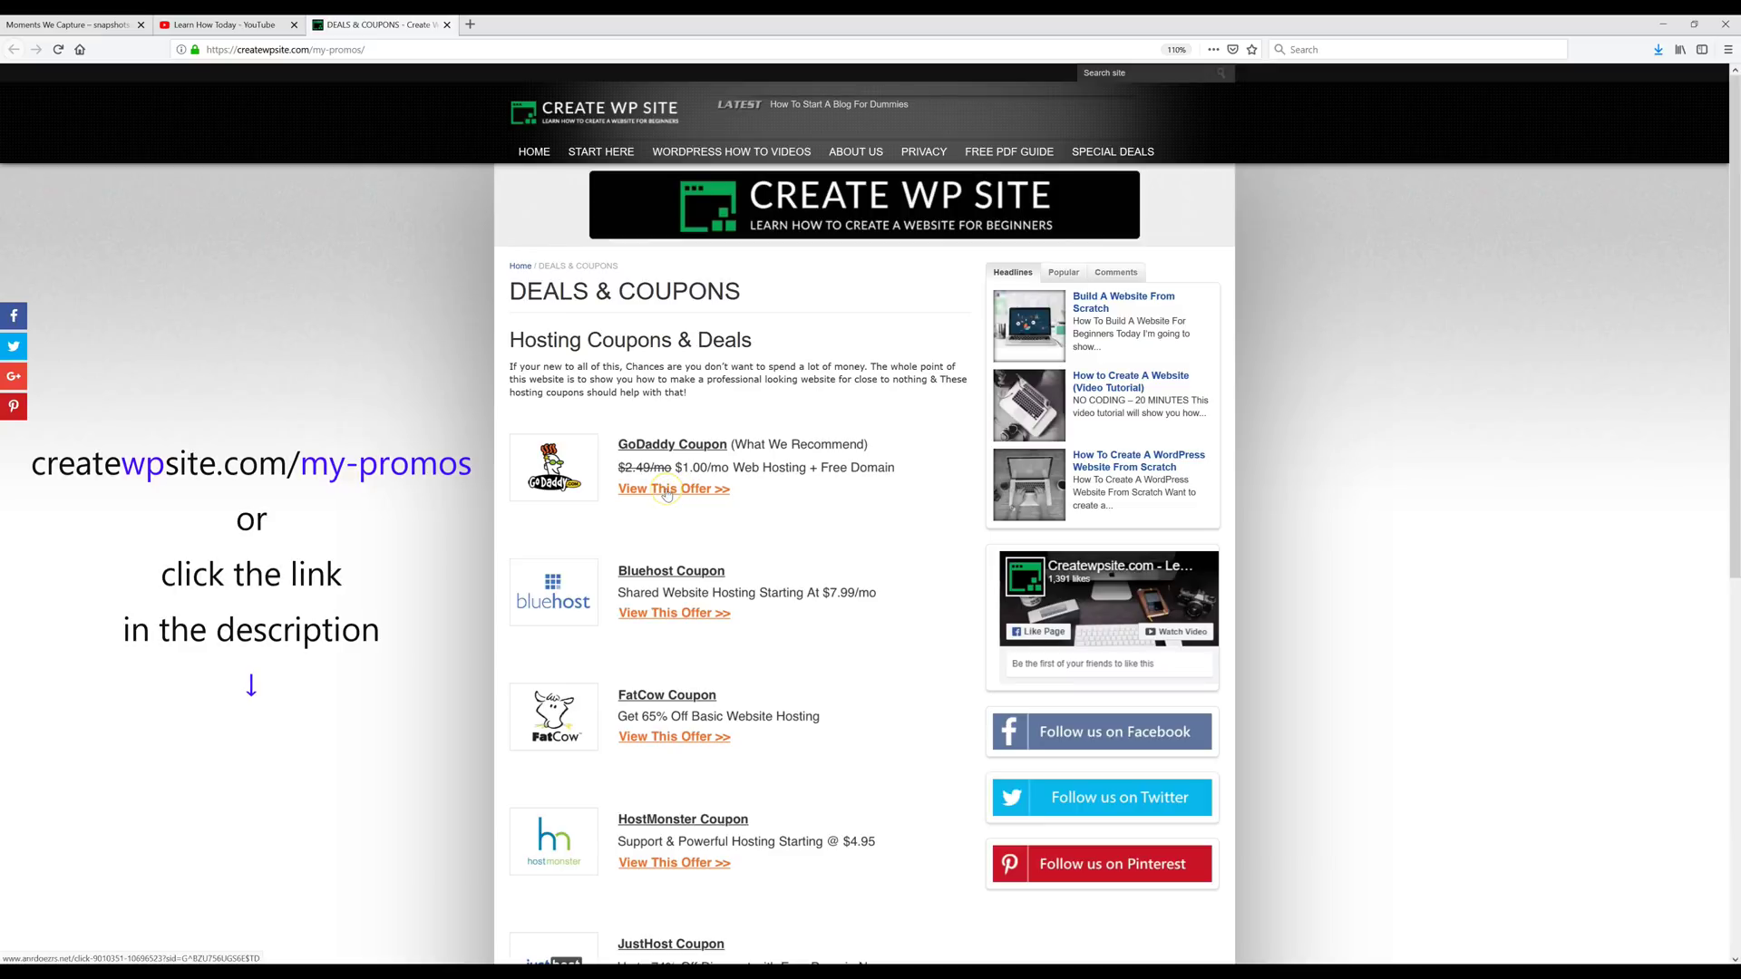
left_click(667, 491)
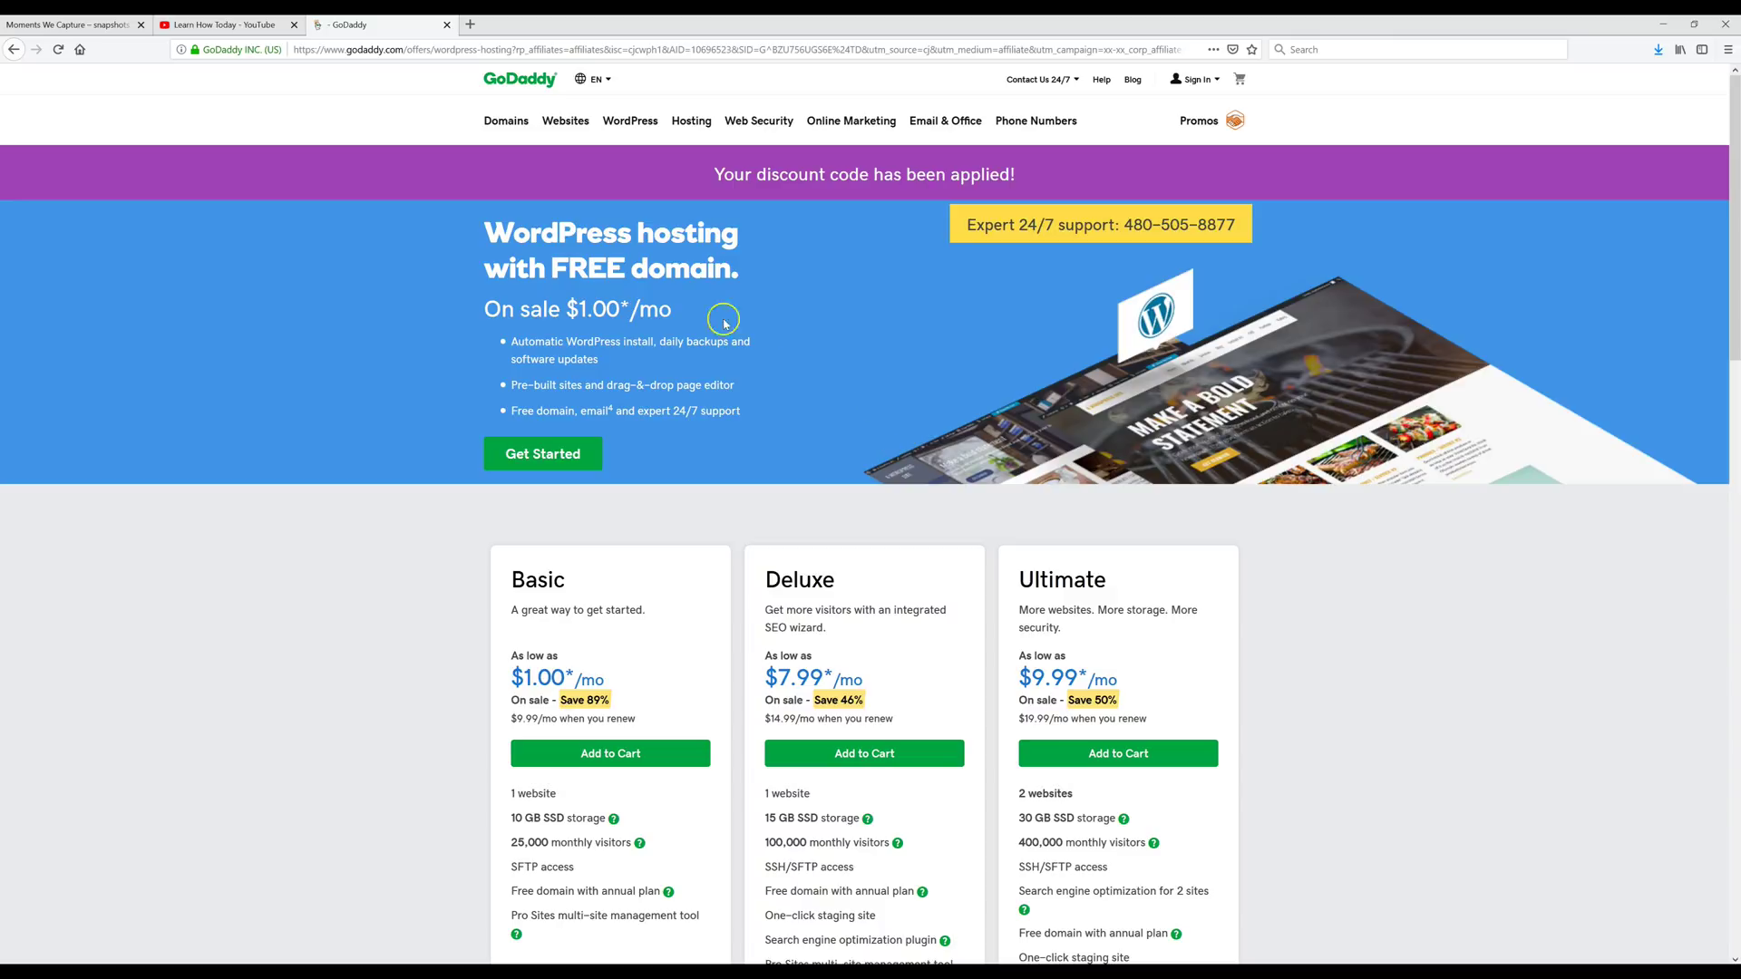
- Pick the Basic WordPress hosting plan and add it to the cart
left_click(801, 439)
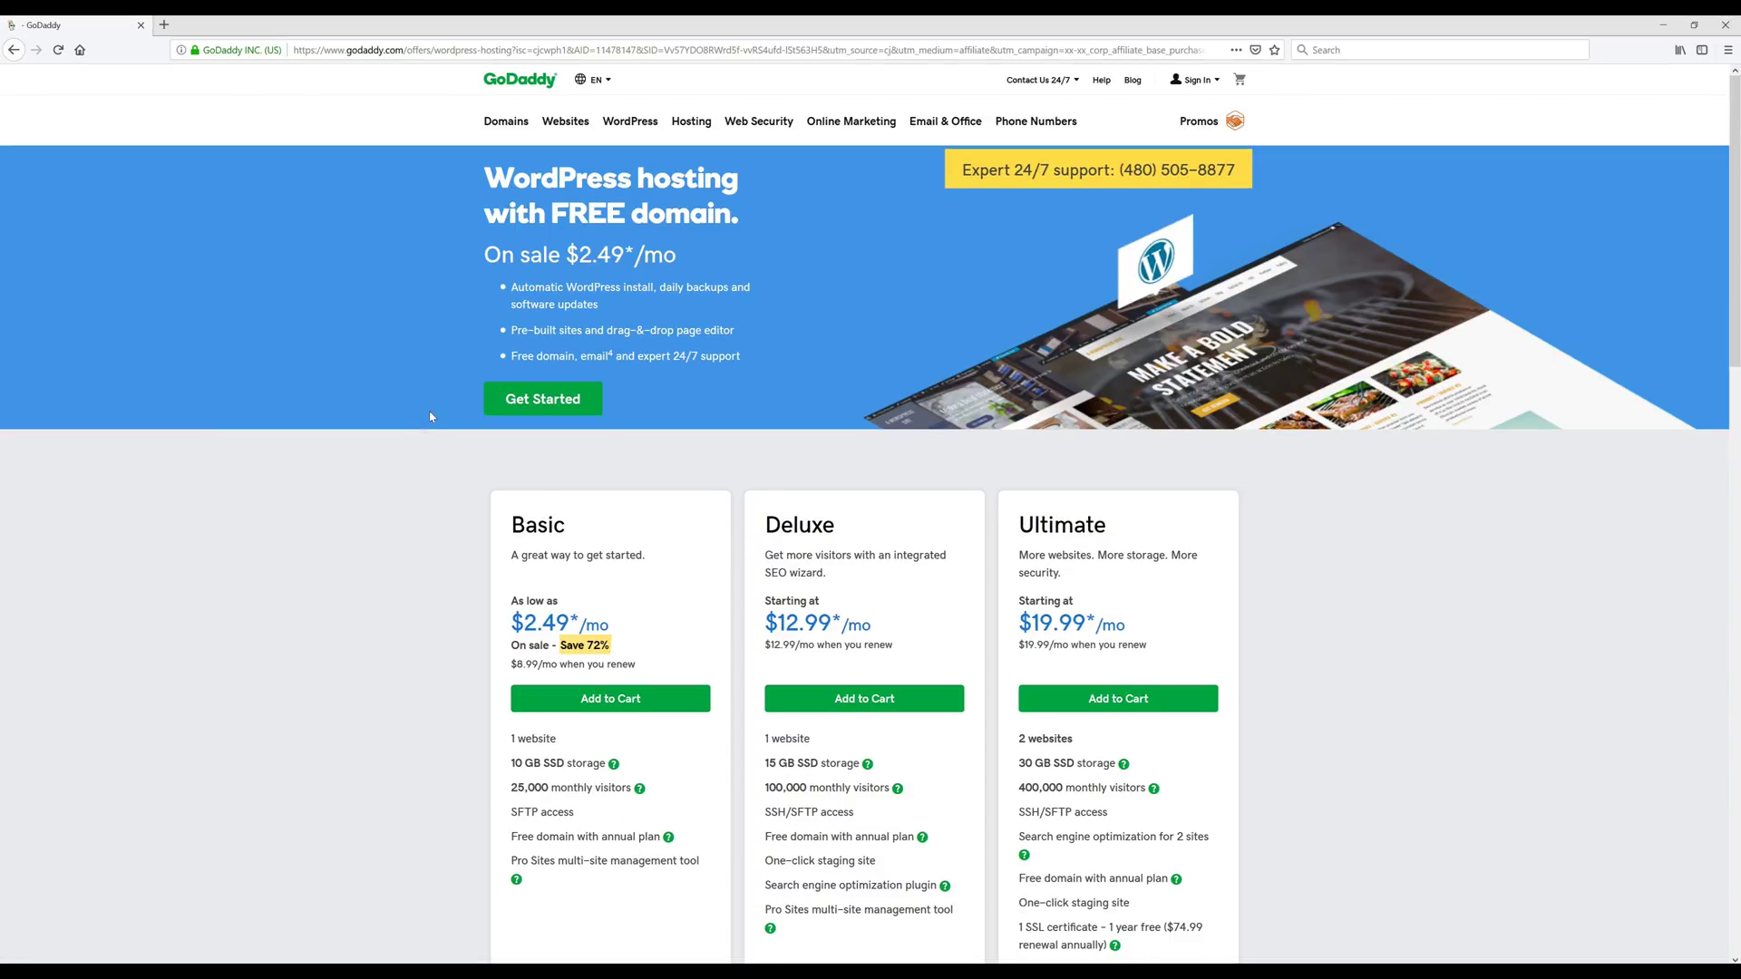
left_click(513, 400)
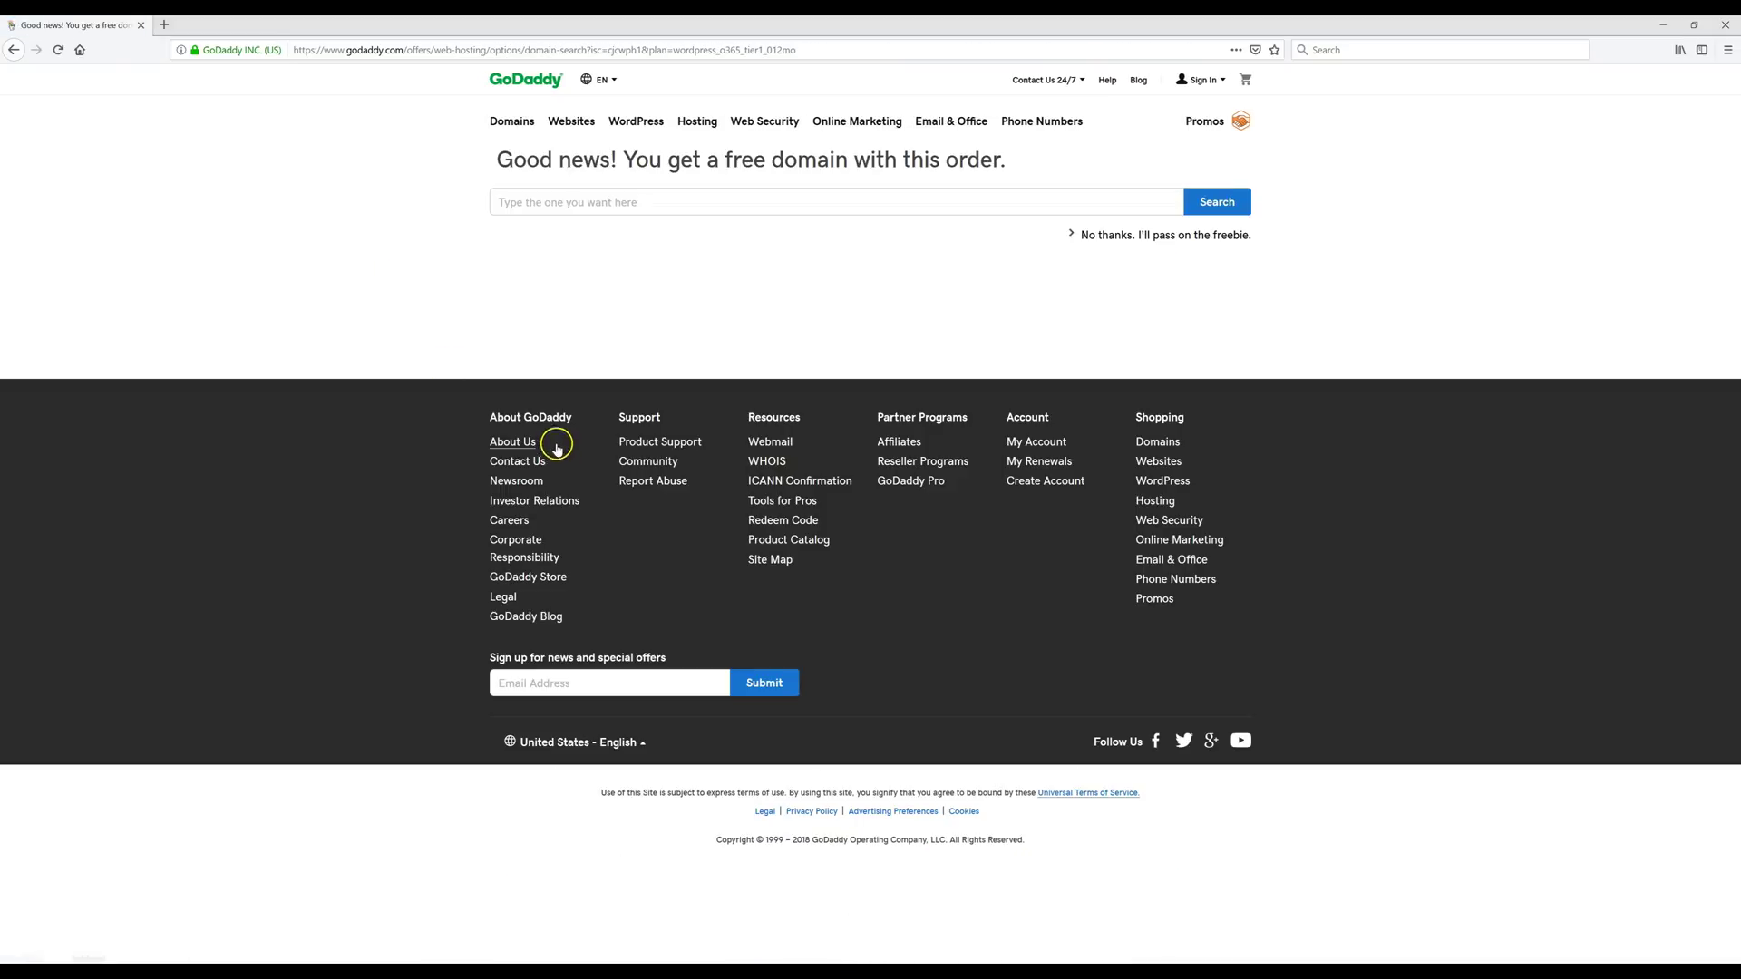
- Search for thebreadandbuttershop.com and select it as the free domain
left_click(651, 208)
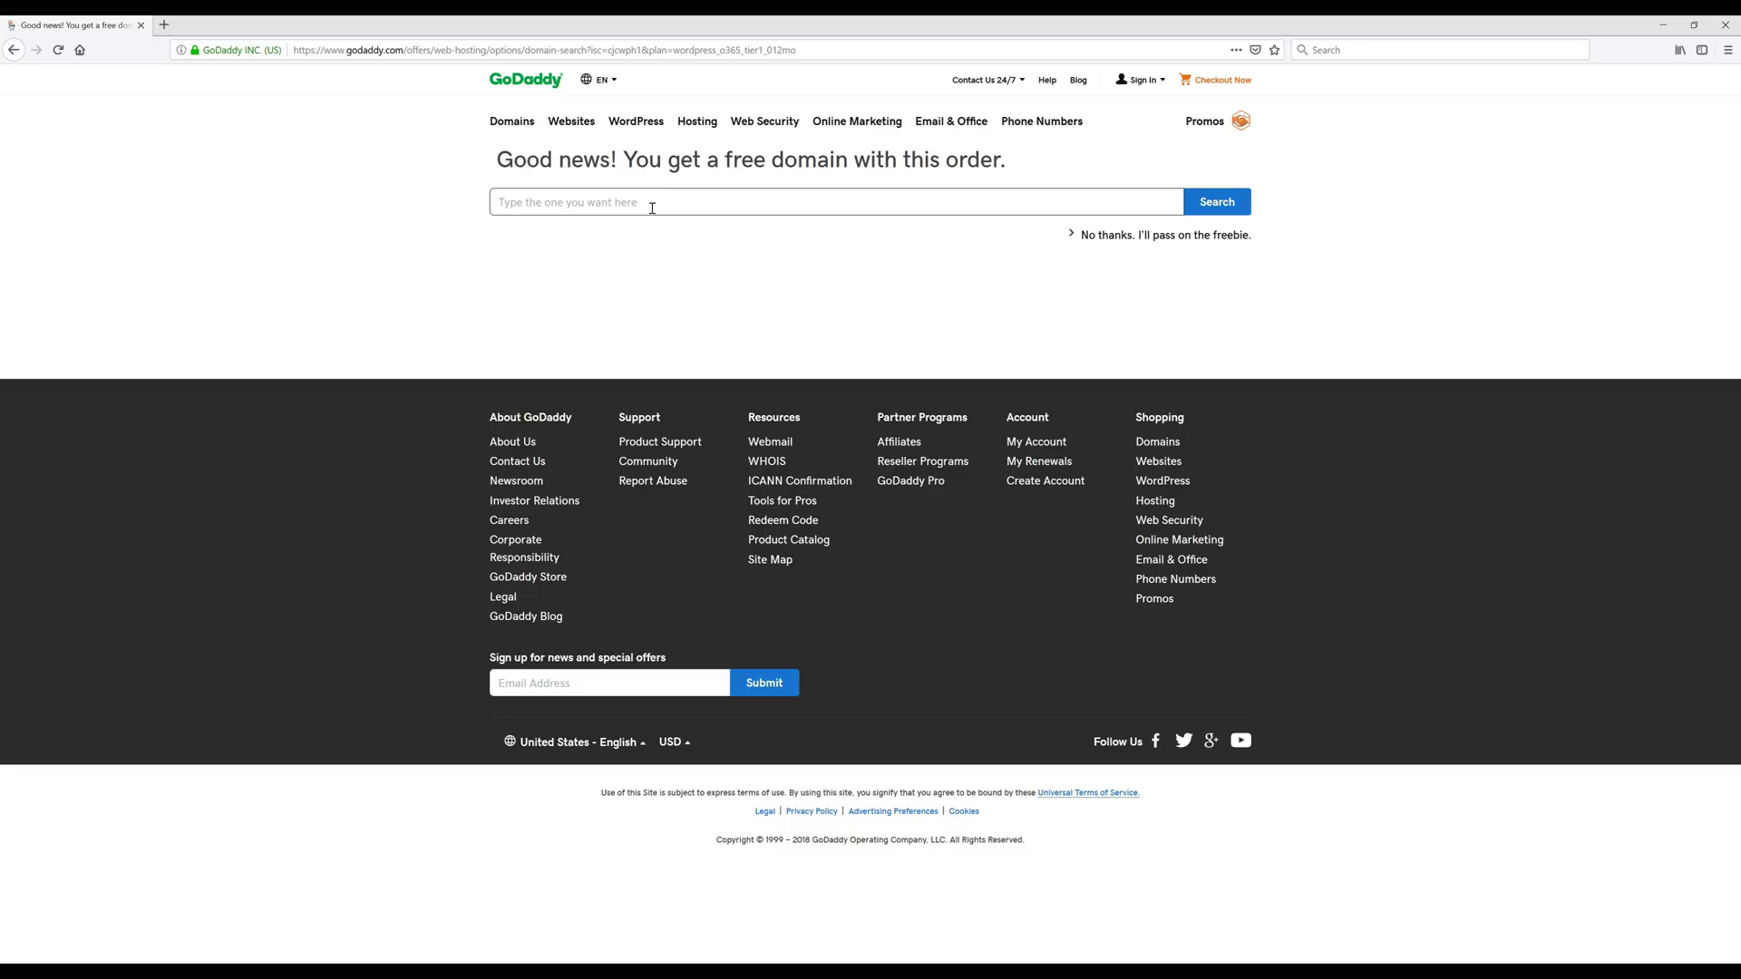
type("TheBreadAndButterShop.com")
left_click(1230, 203)
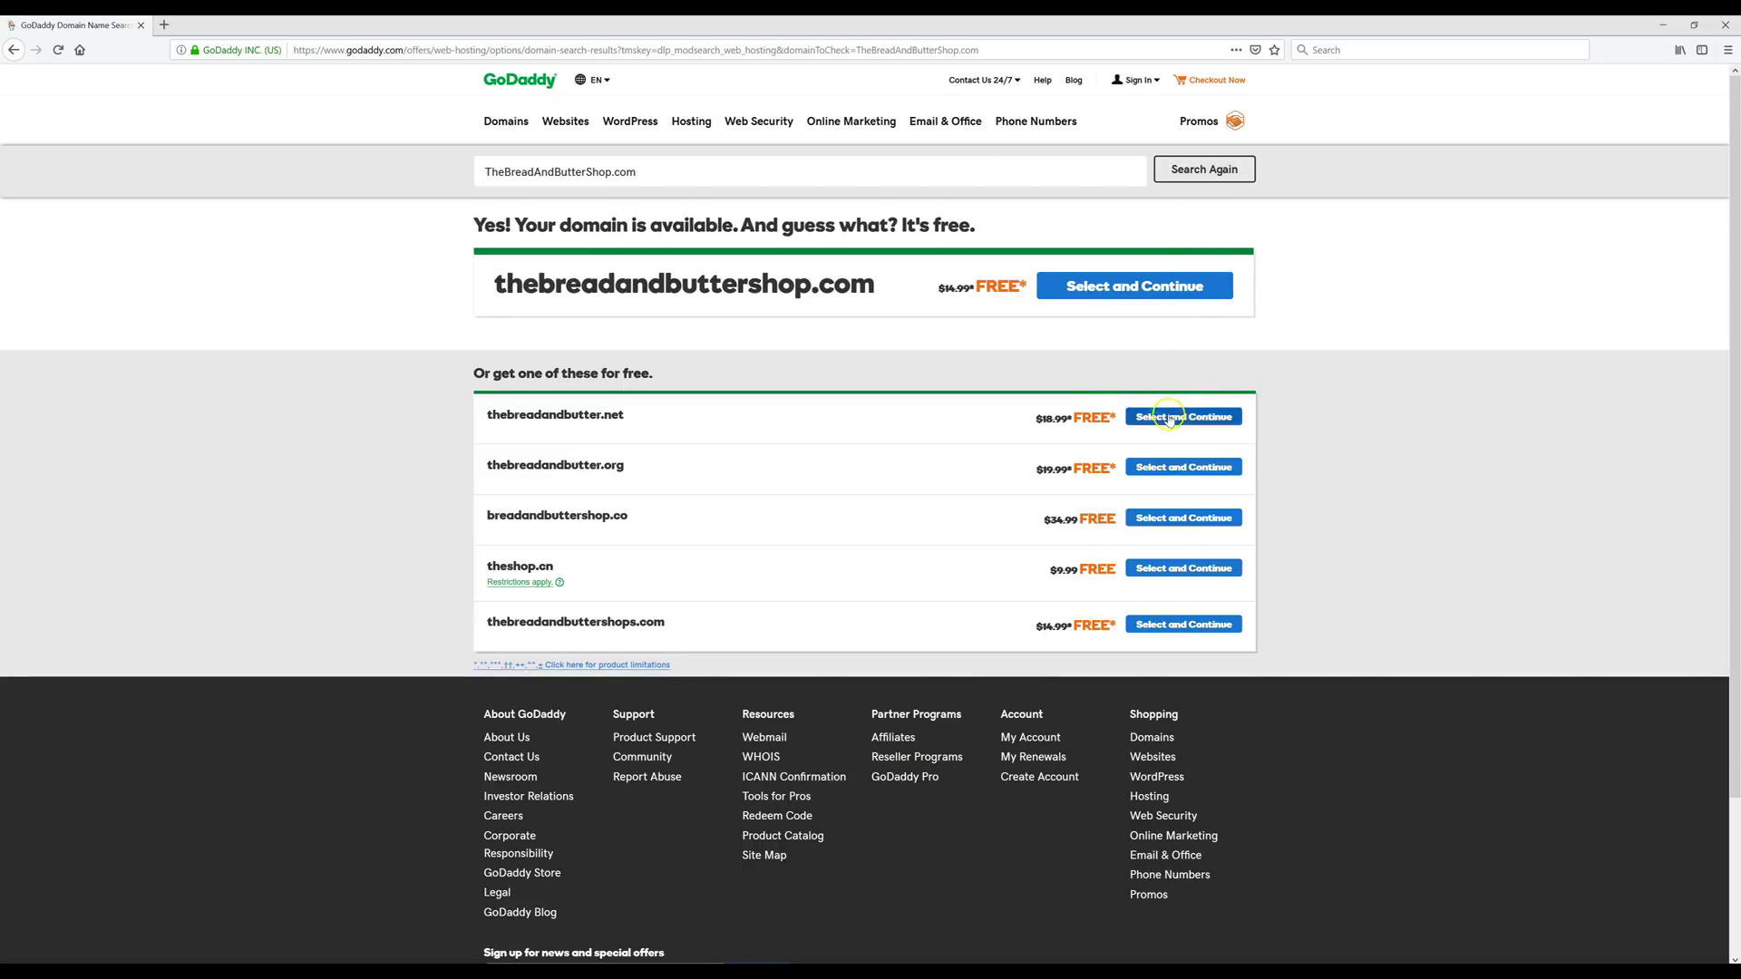
left_click(1147, 286)
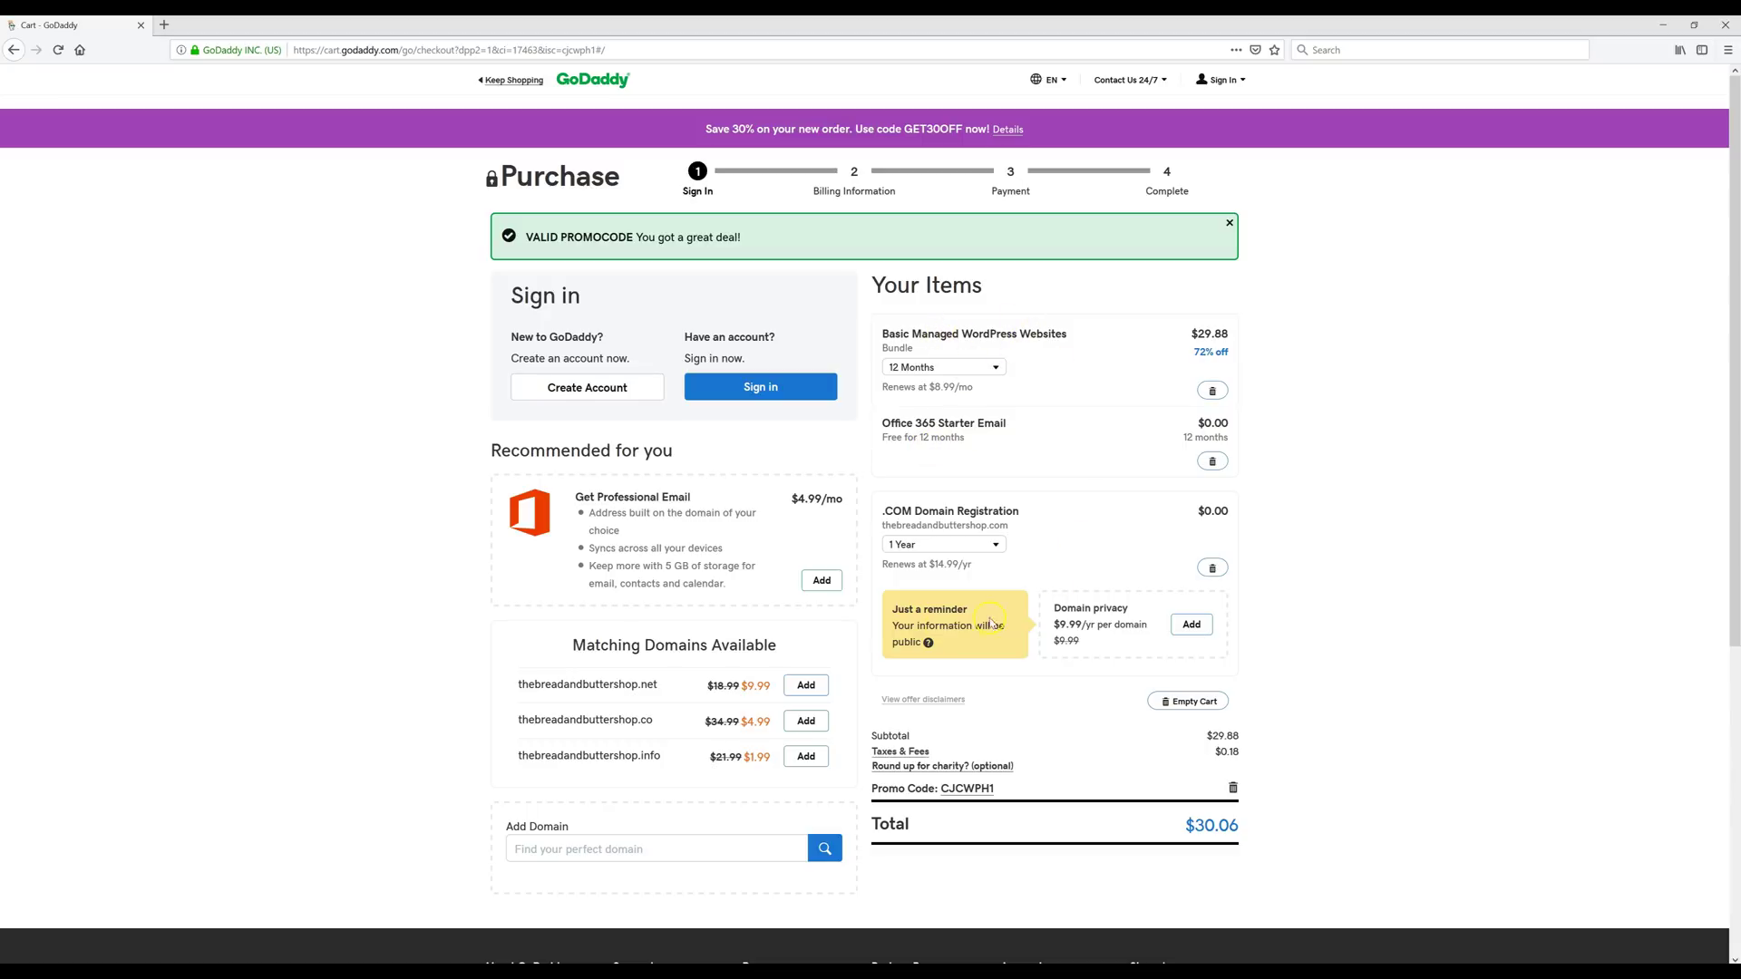
- Choose Create Account under New to GoDaddy on the Purchase page
left_click(610, 390)
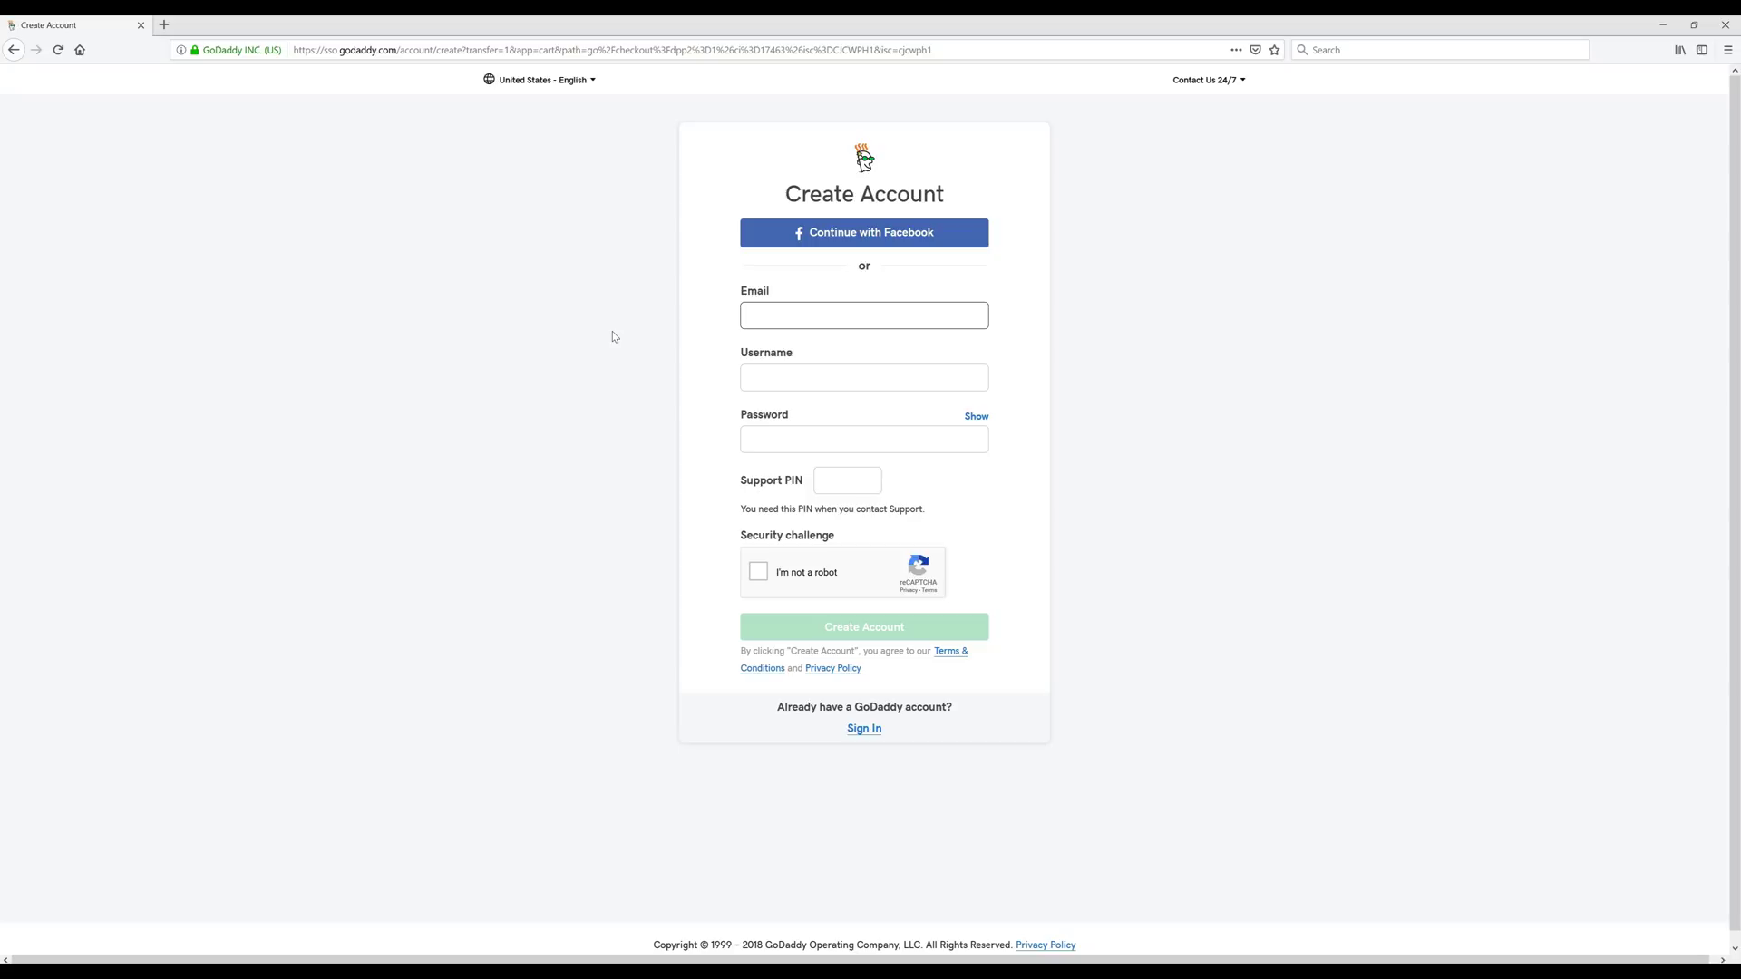
- Register the account with the email, username, password and a support PIN, passing the robot check
key("ctrl+v")
key("Tab")
key("ctrl+v")
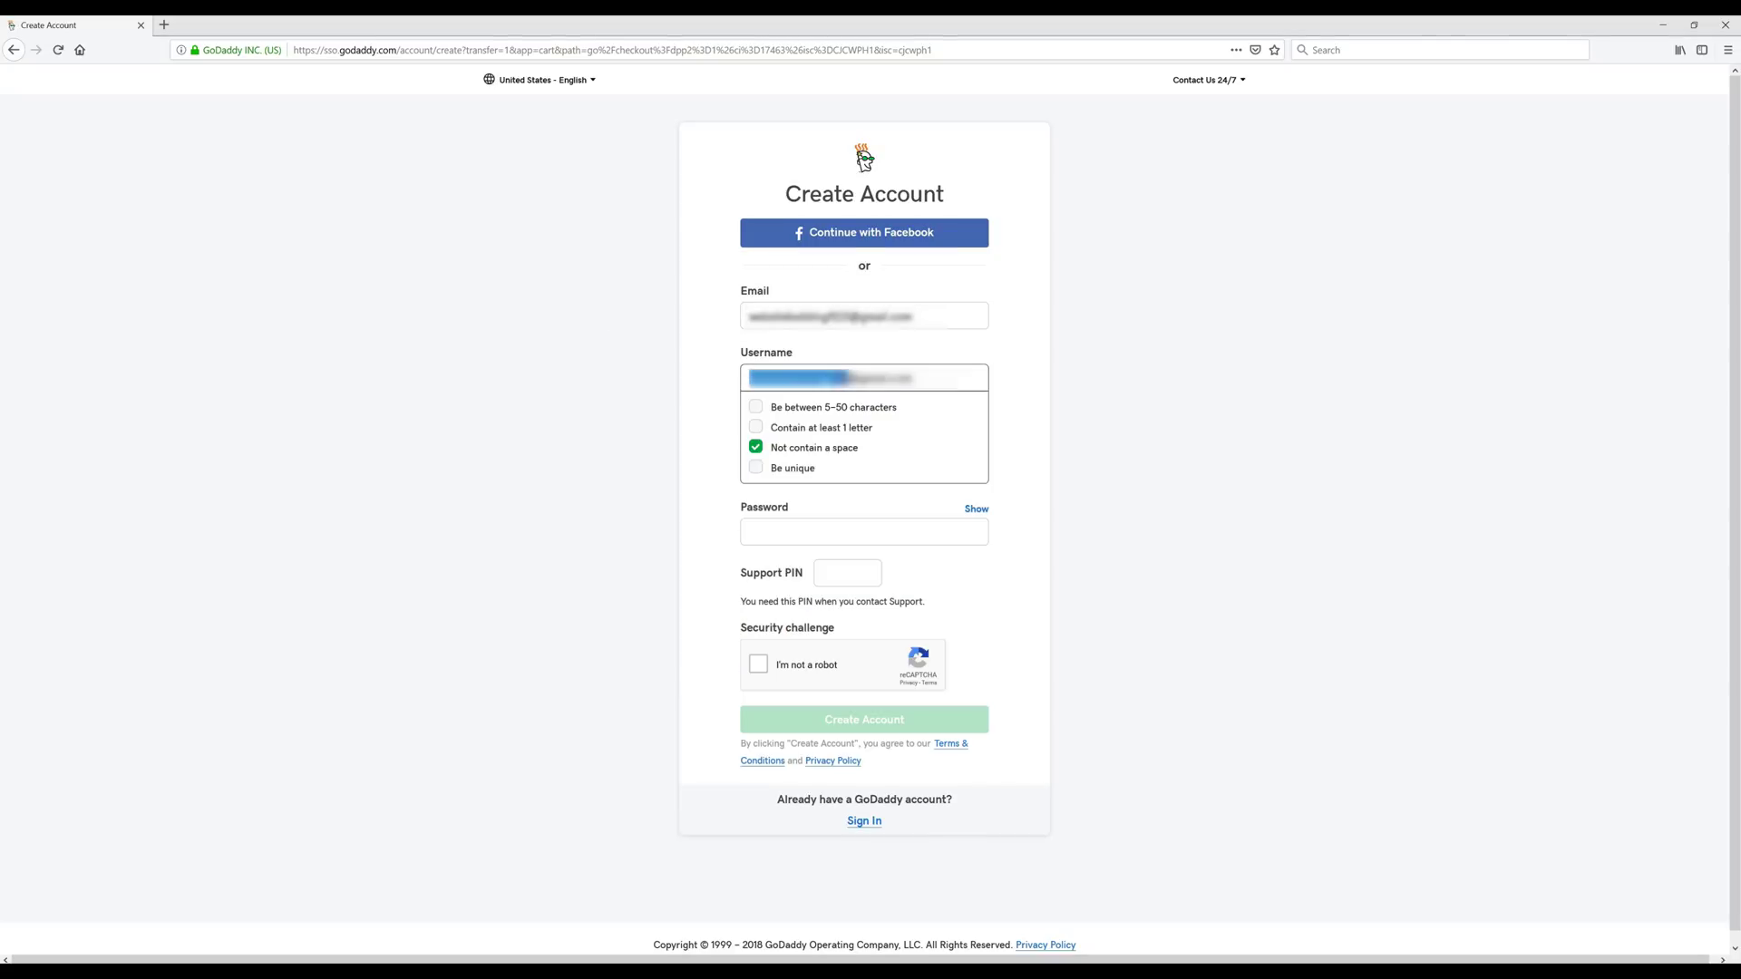
left_click(817, 439)
key("ctrl+v")
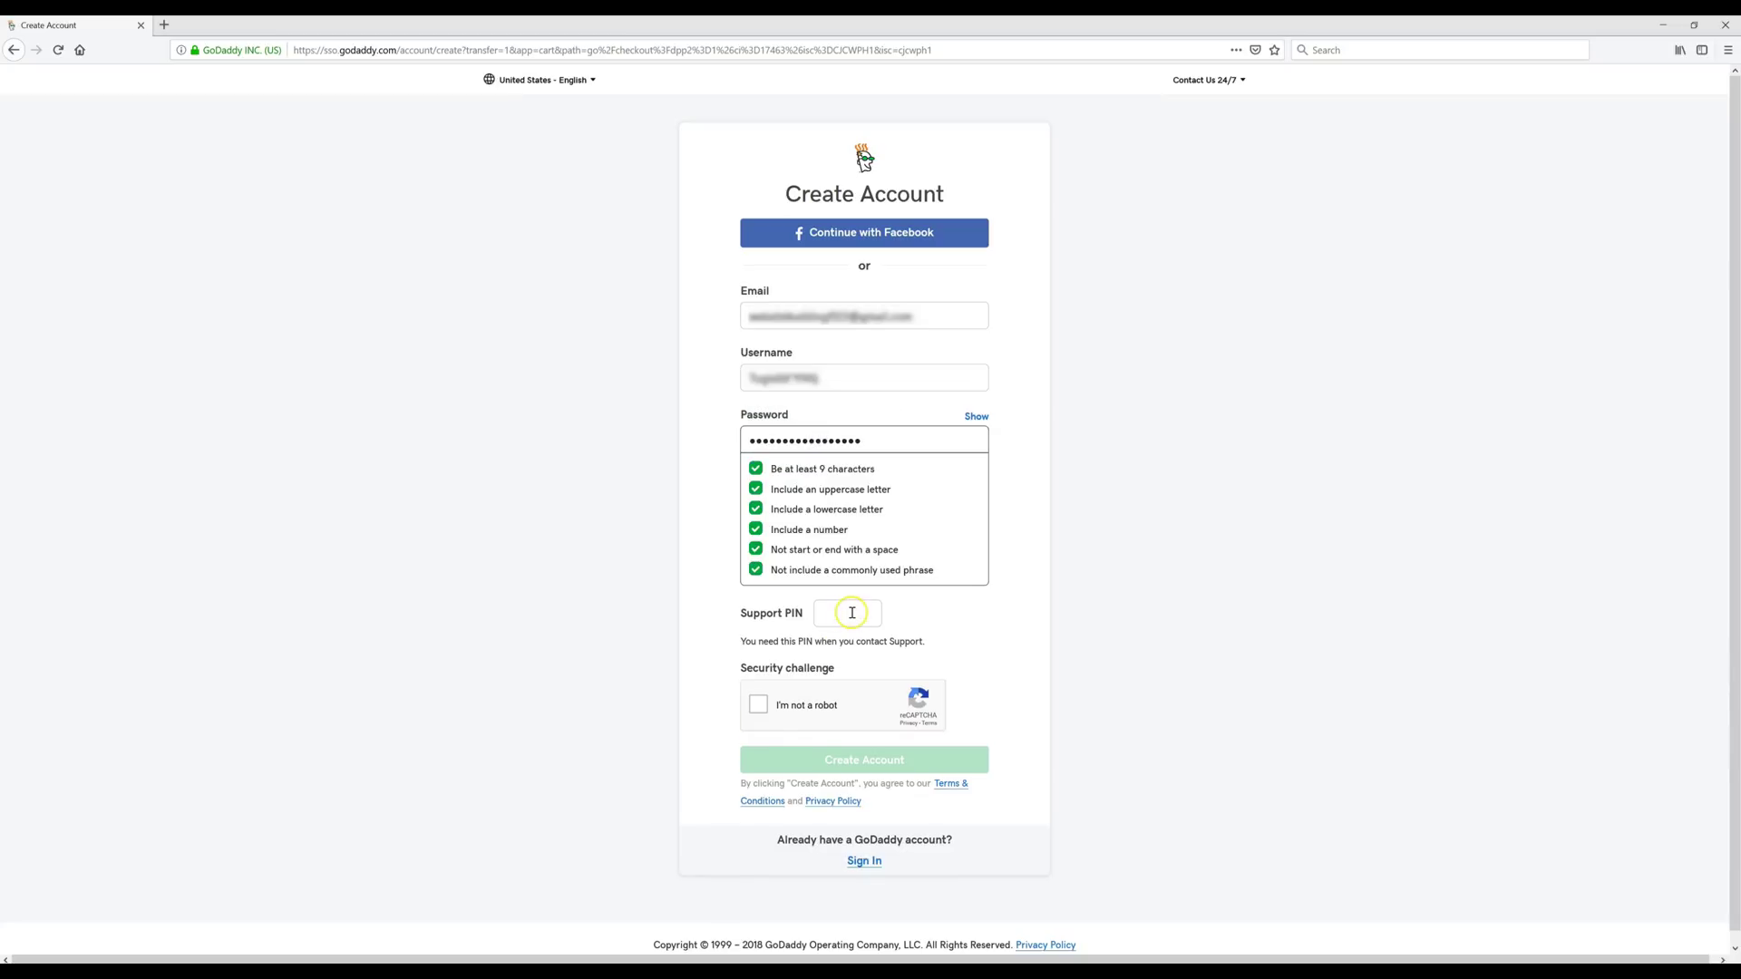
left_click(850, 614)
left_click(758, 644)
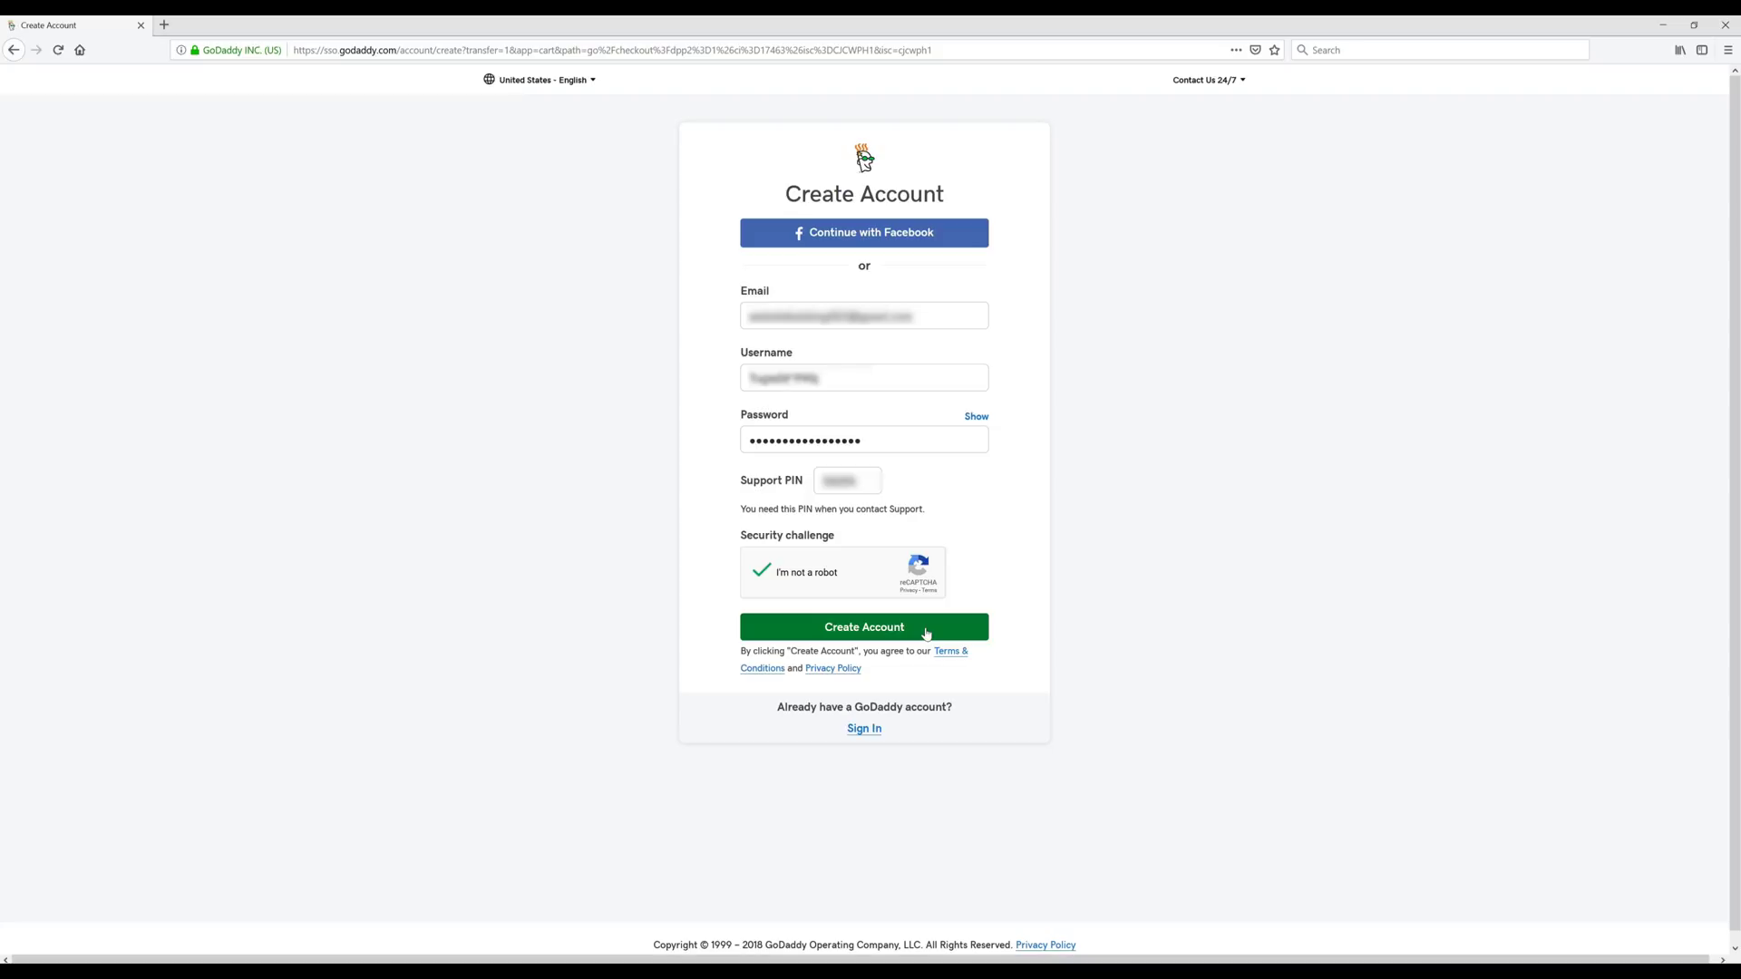
left_click(925, 634)
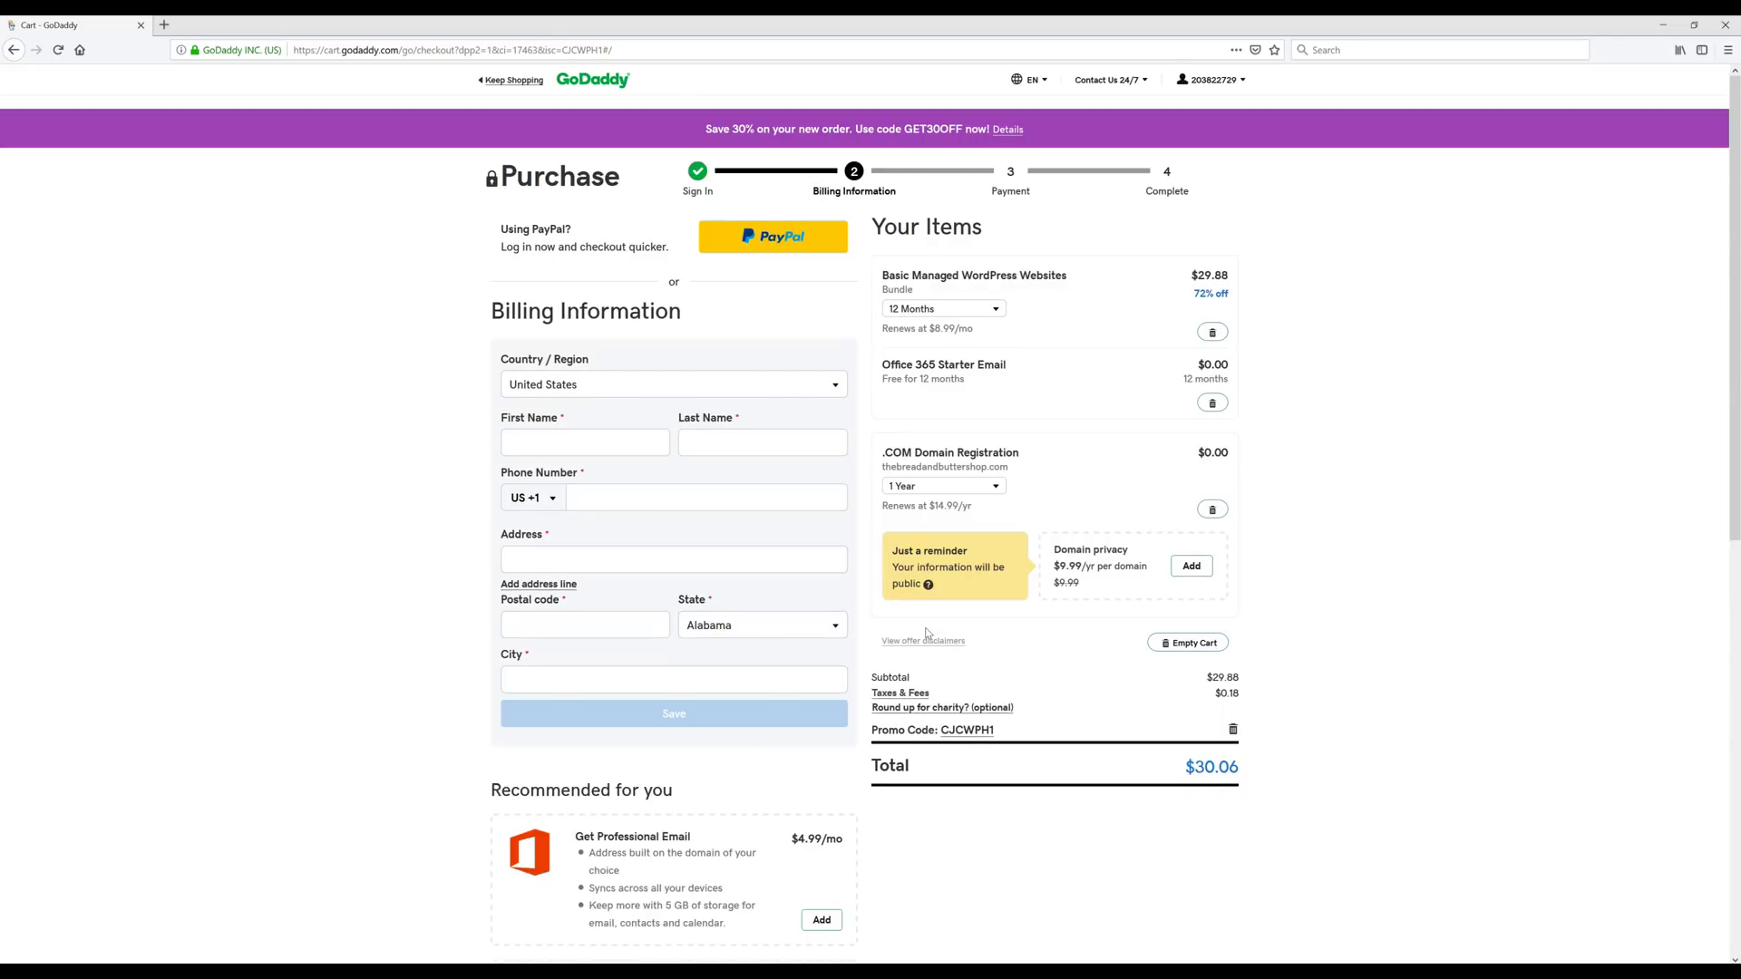
- Enter the buyer's first and last name as billing information and save it
left_click(619, 434)
key("Tab")
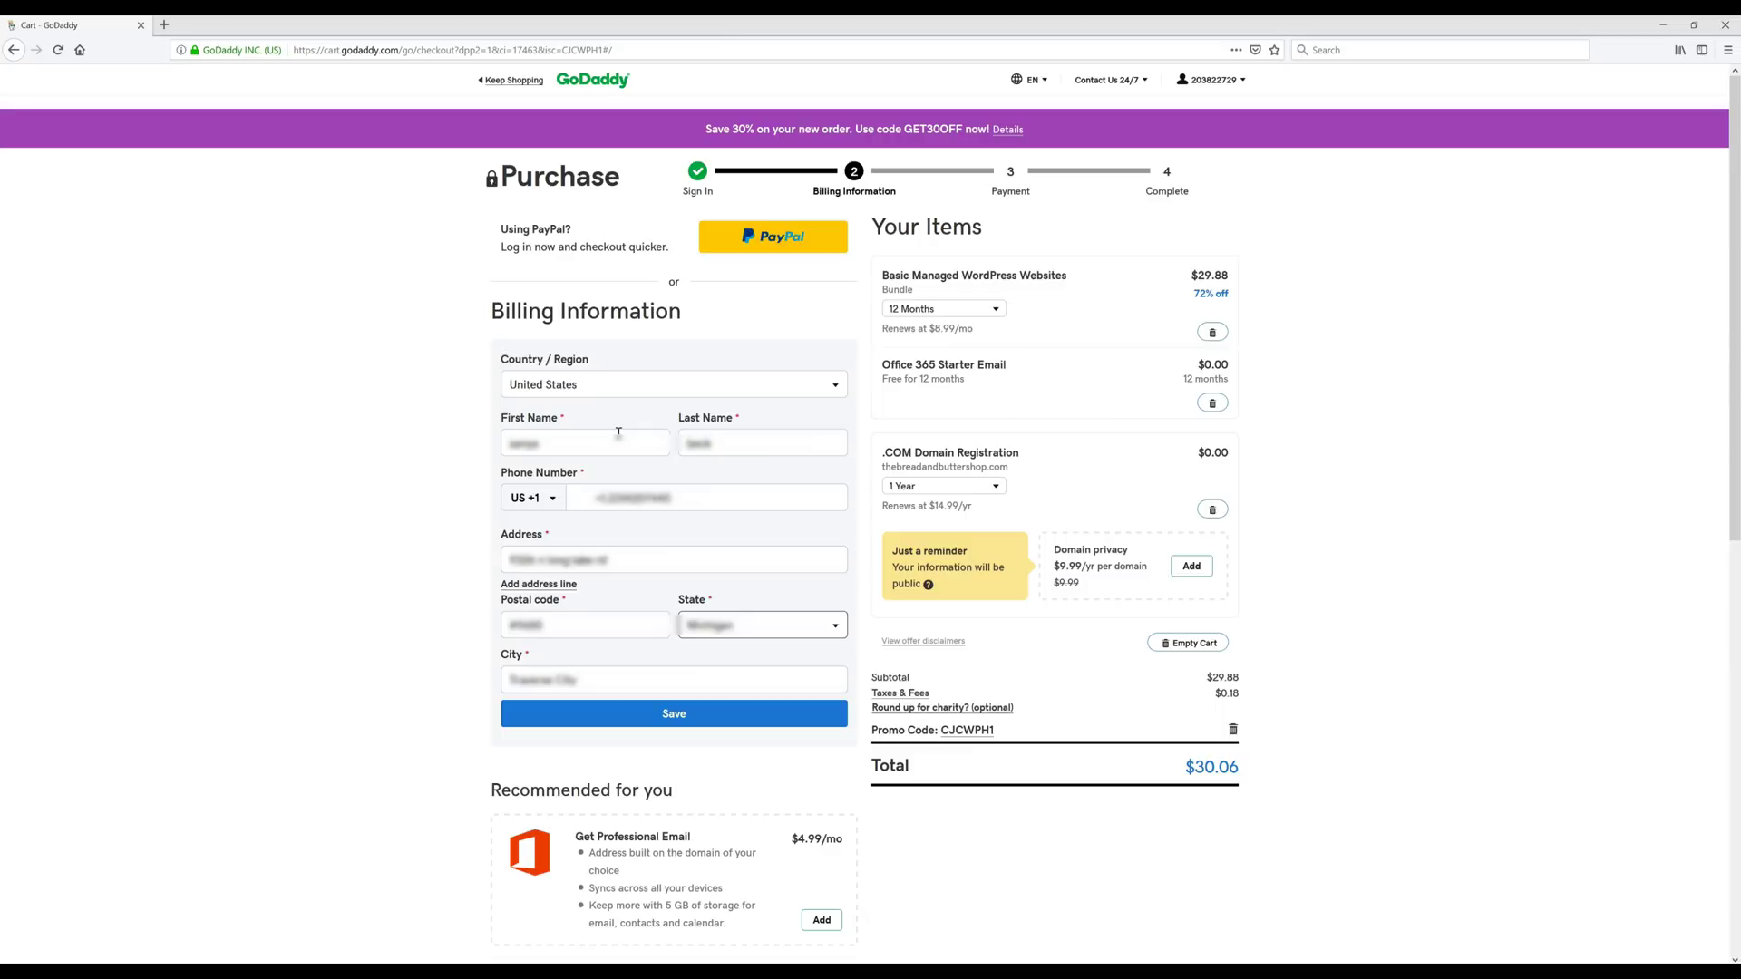
left_click(708, 716)
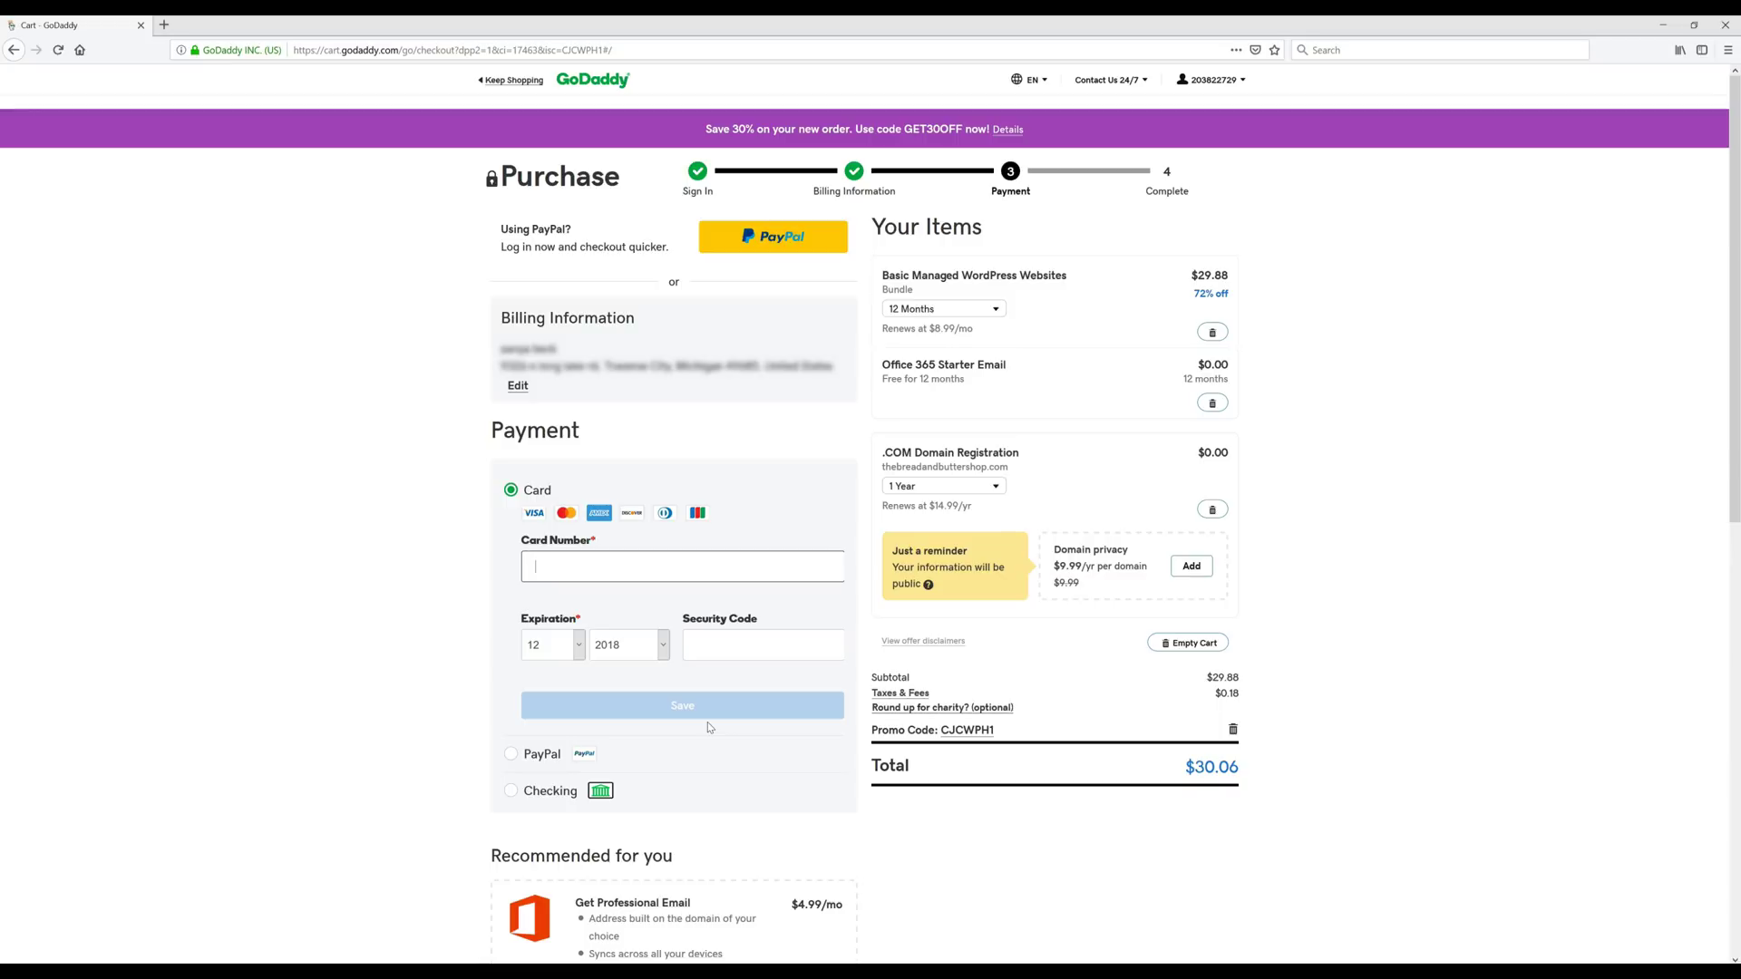
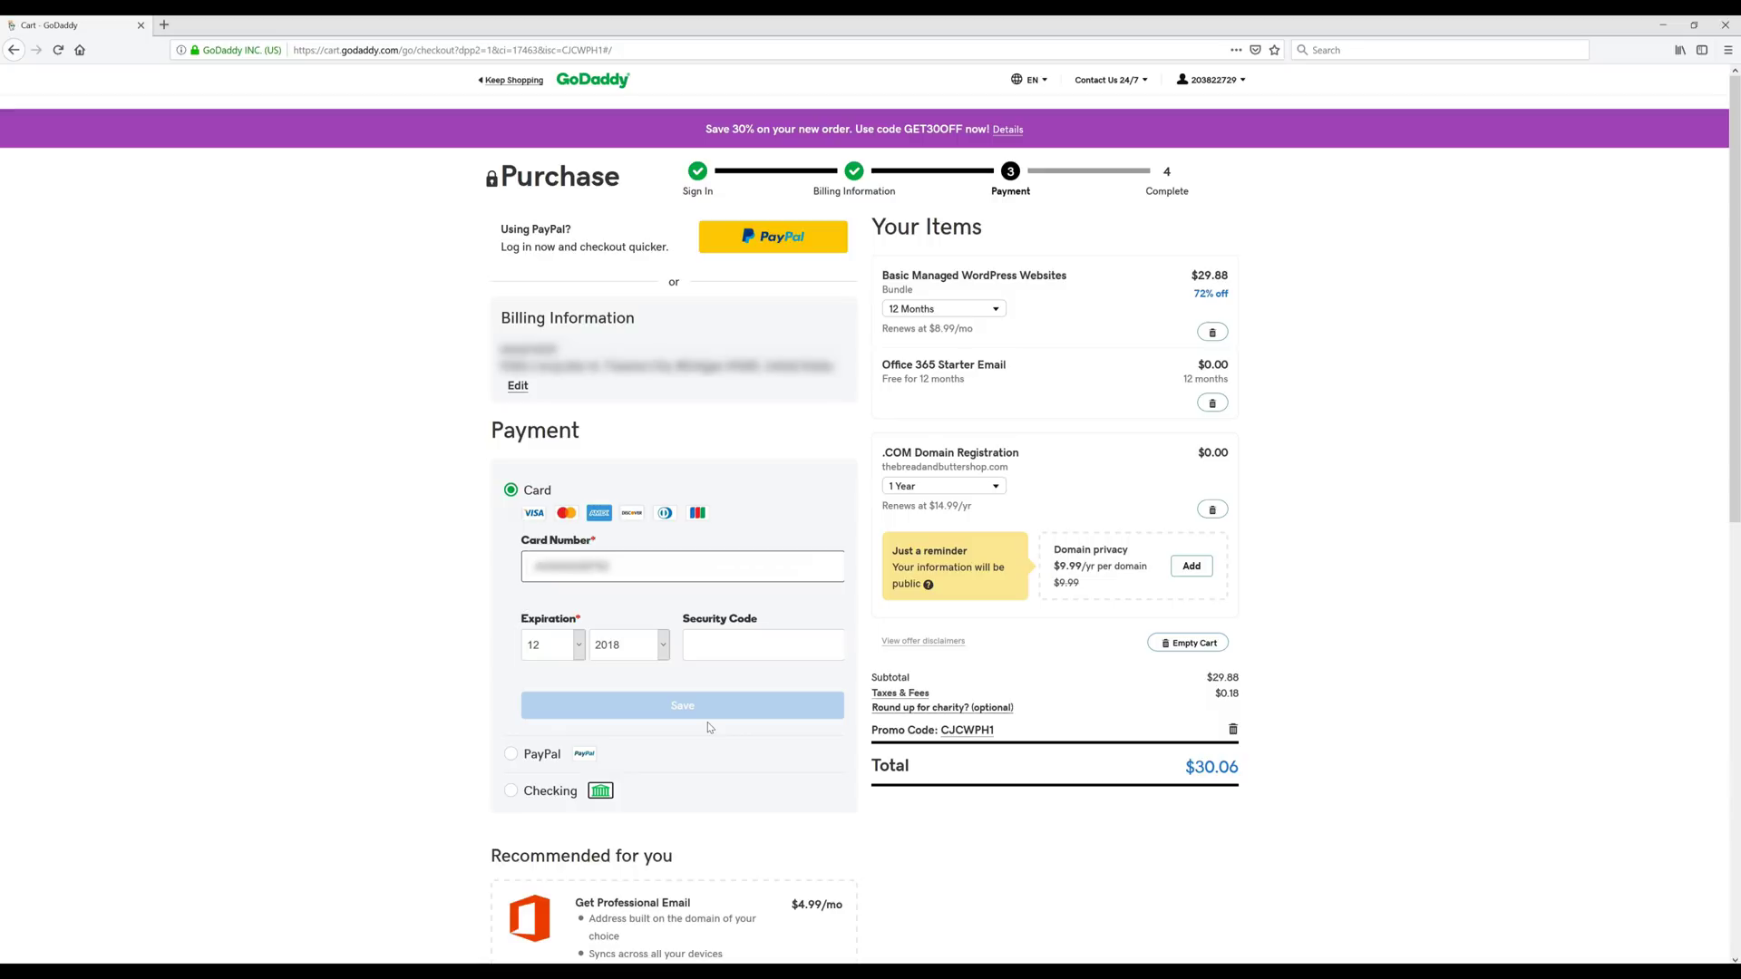
- Save the card number and security code, then complete the $30.06 purchase
key("Tab")
key("Tab")
key("Tab")
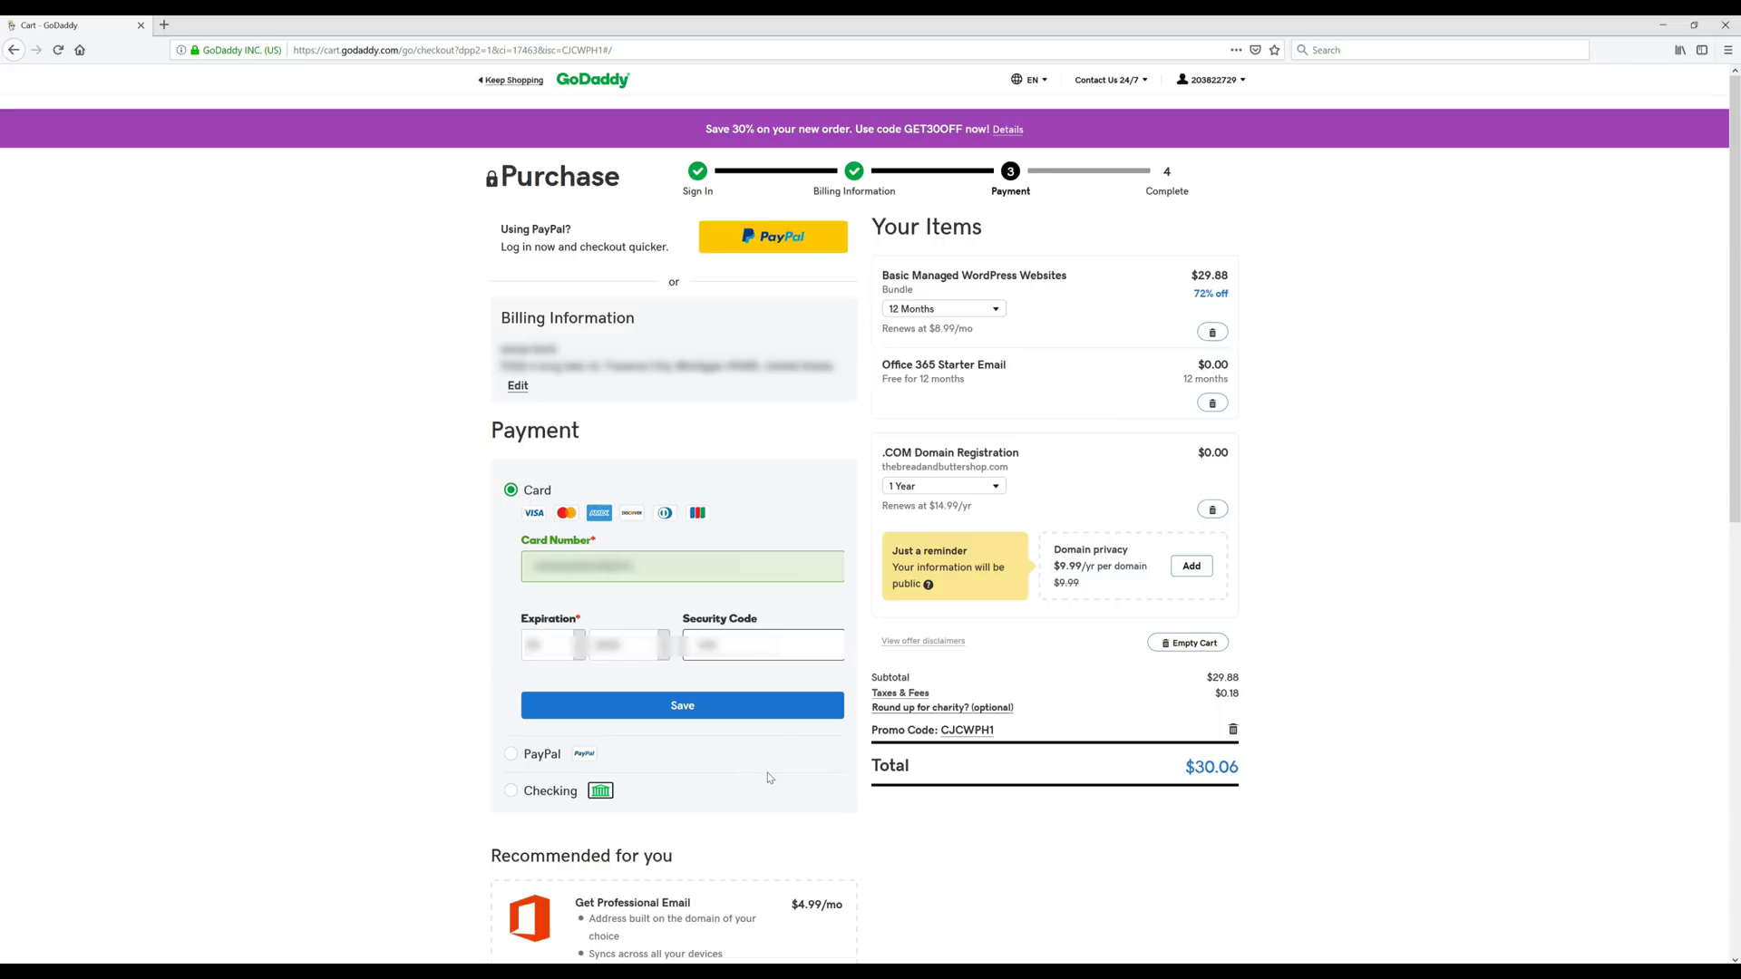
left_click(732, 707)
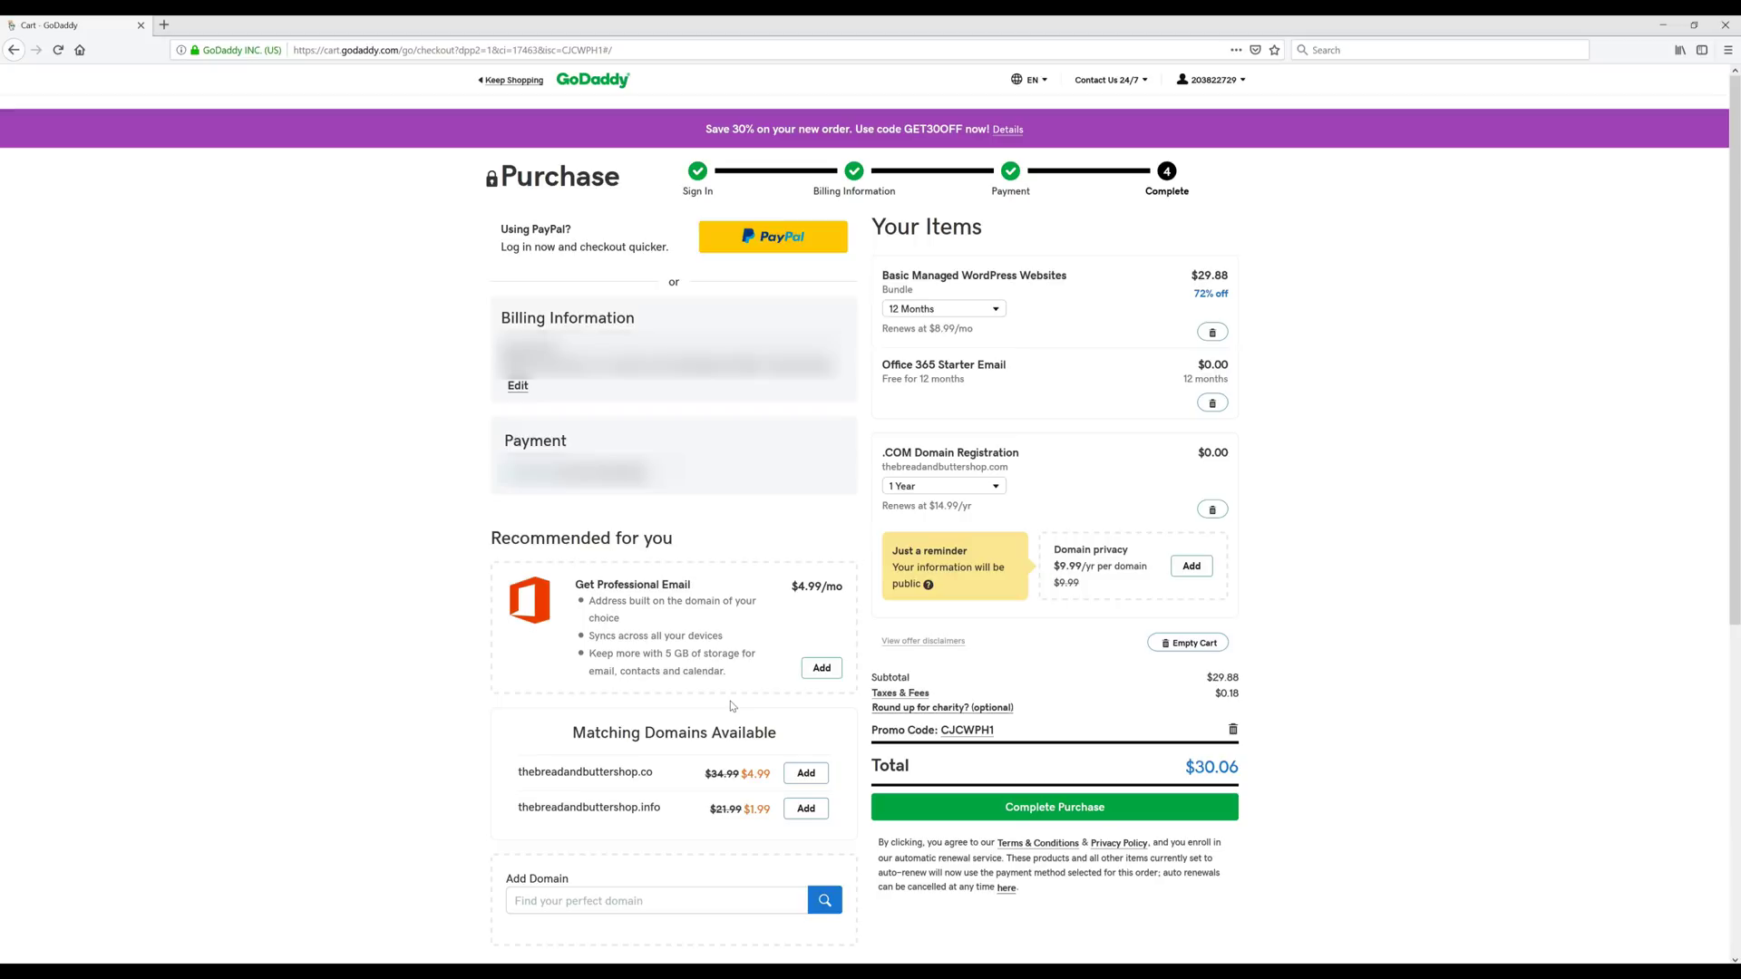
left_click(1147, 812)
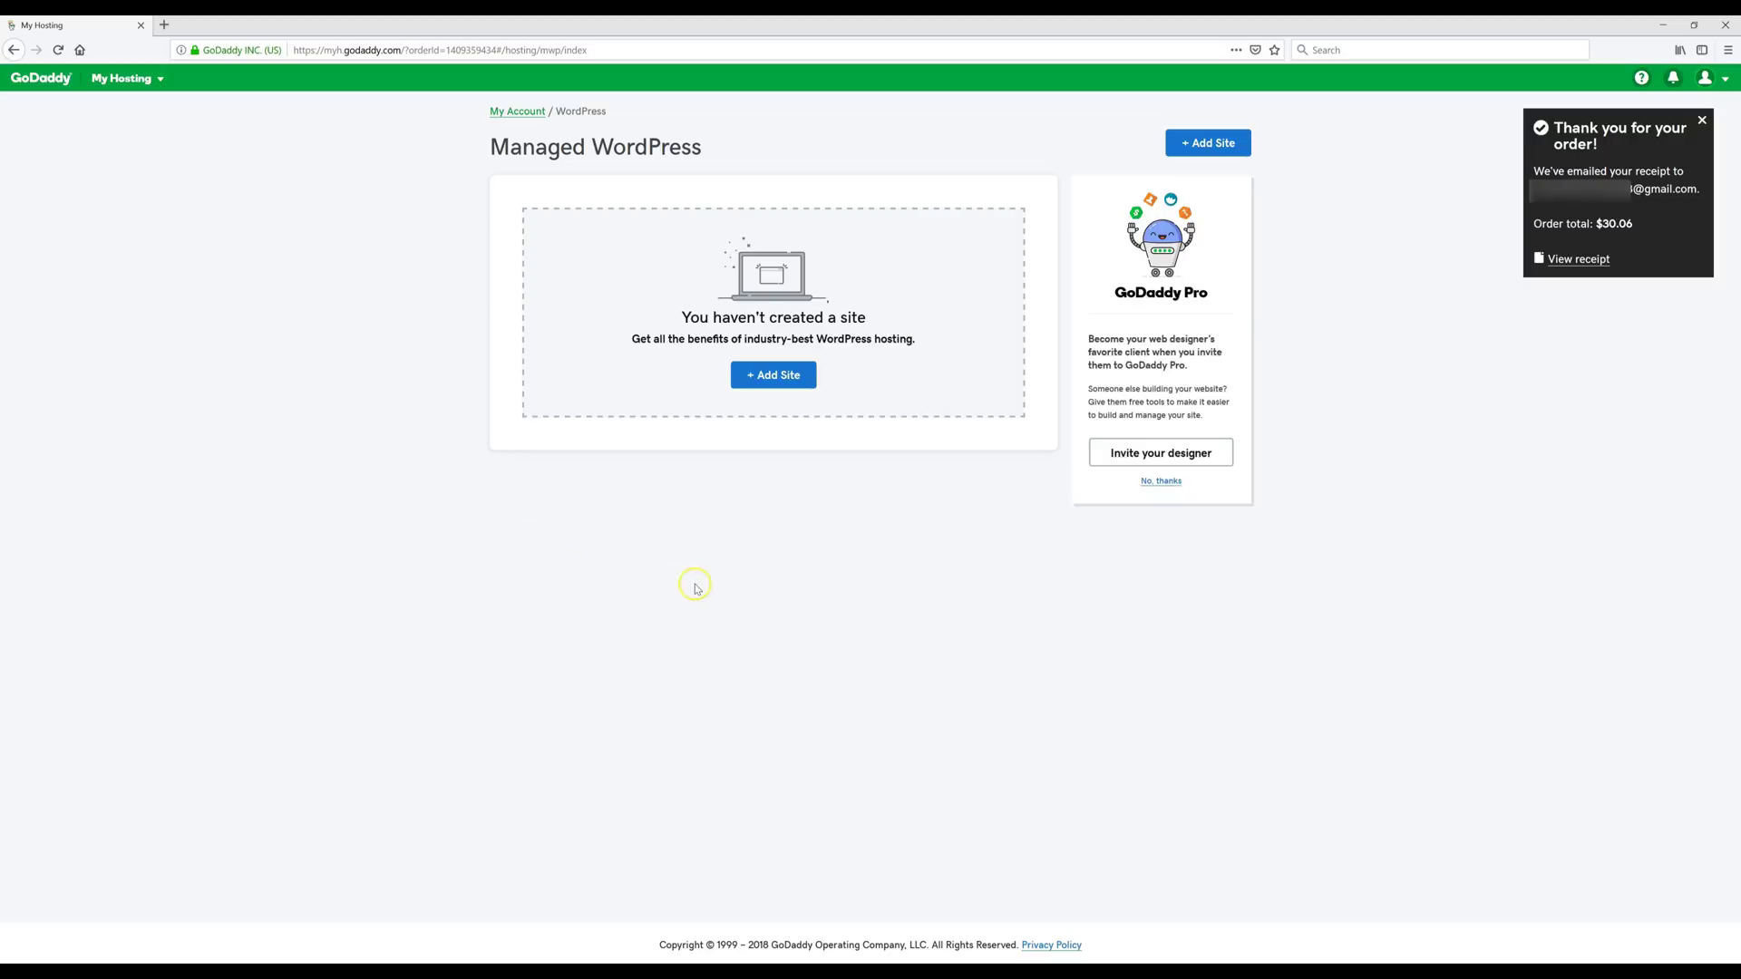
- Add a brand new WordPress site in North America with its own admin login
left_click(774, 374)
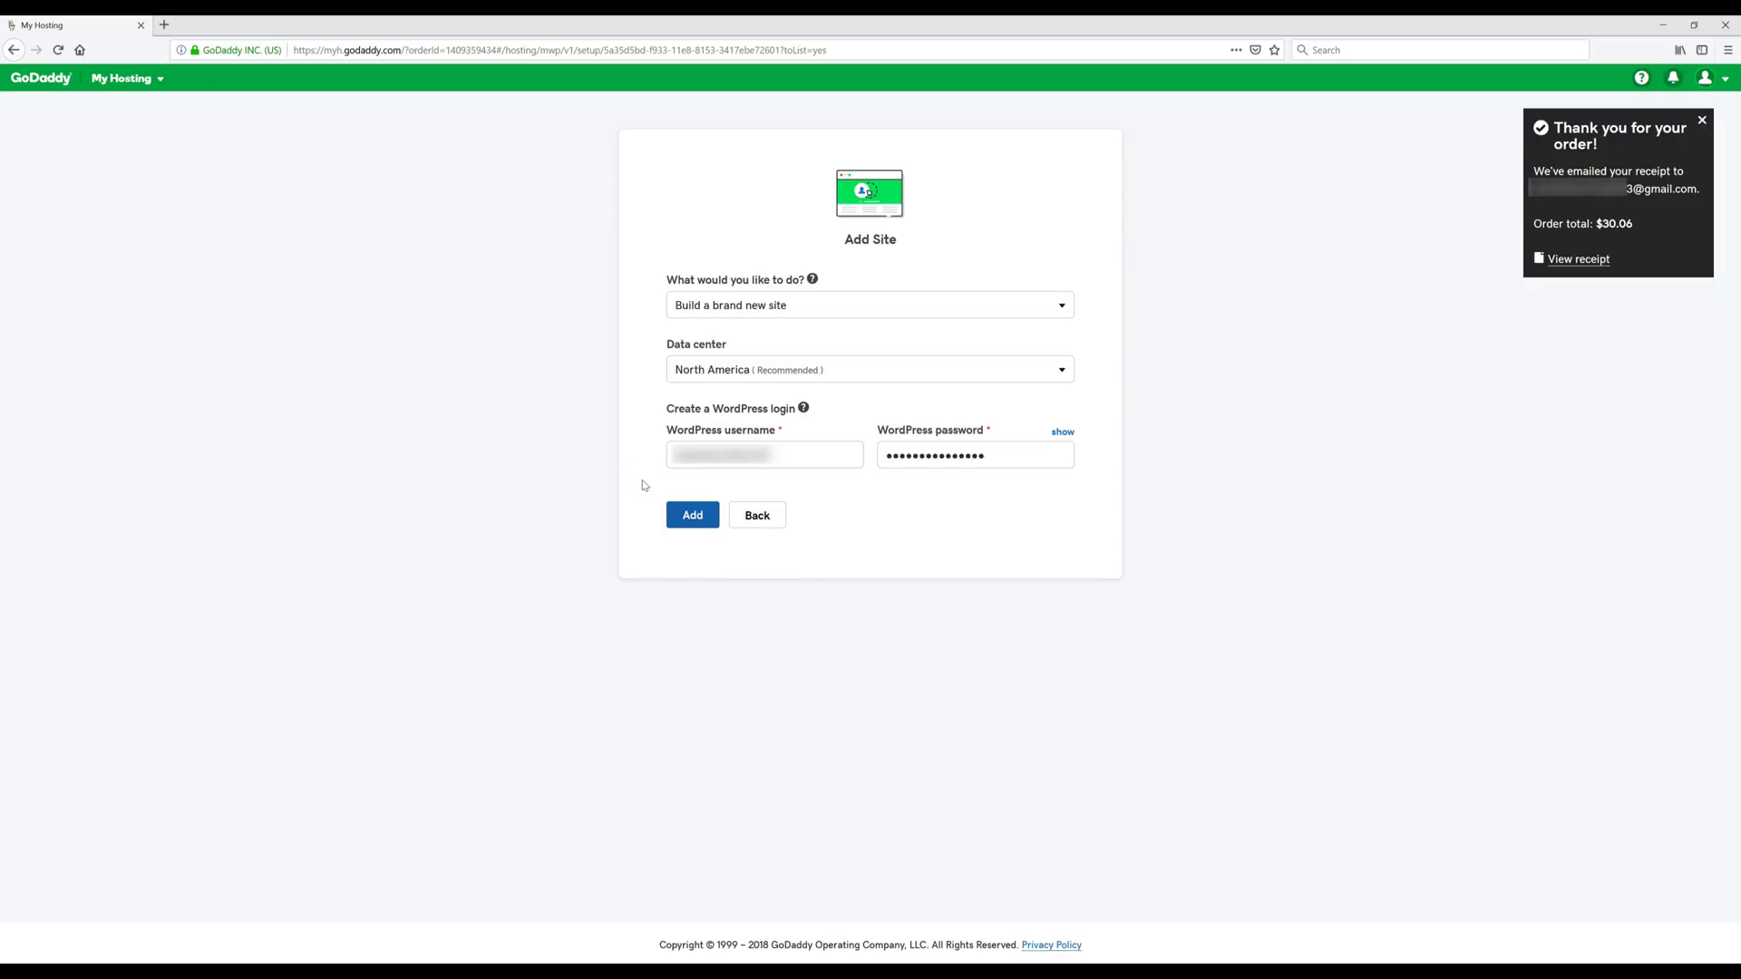
left_click(695, 517)
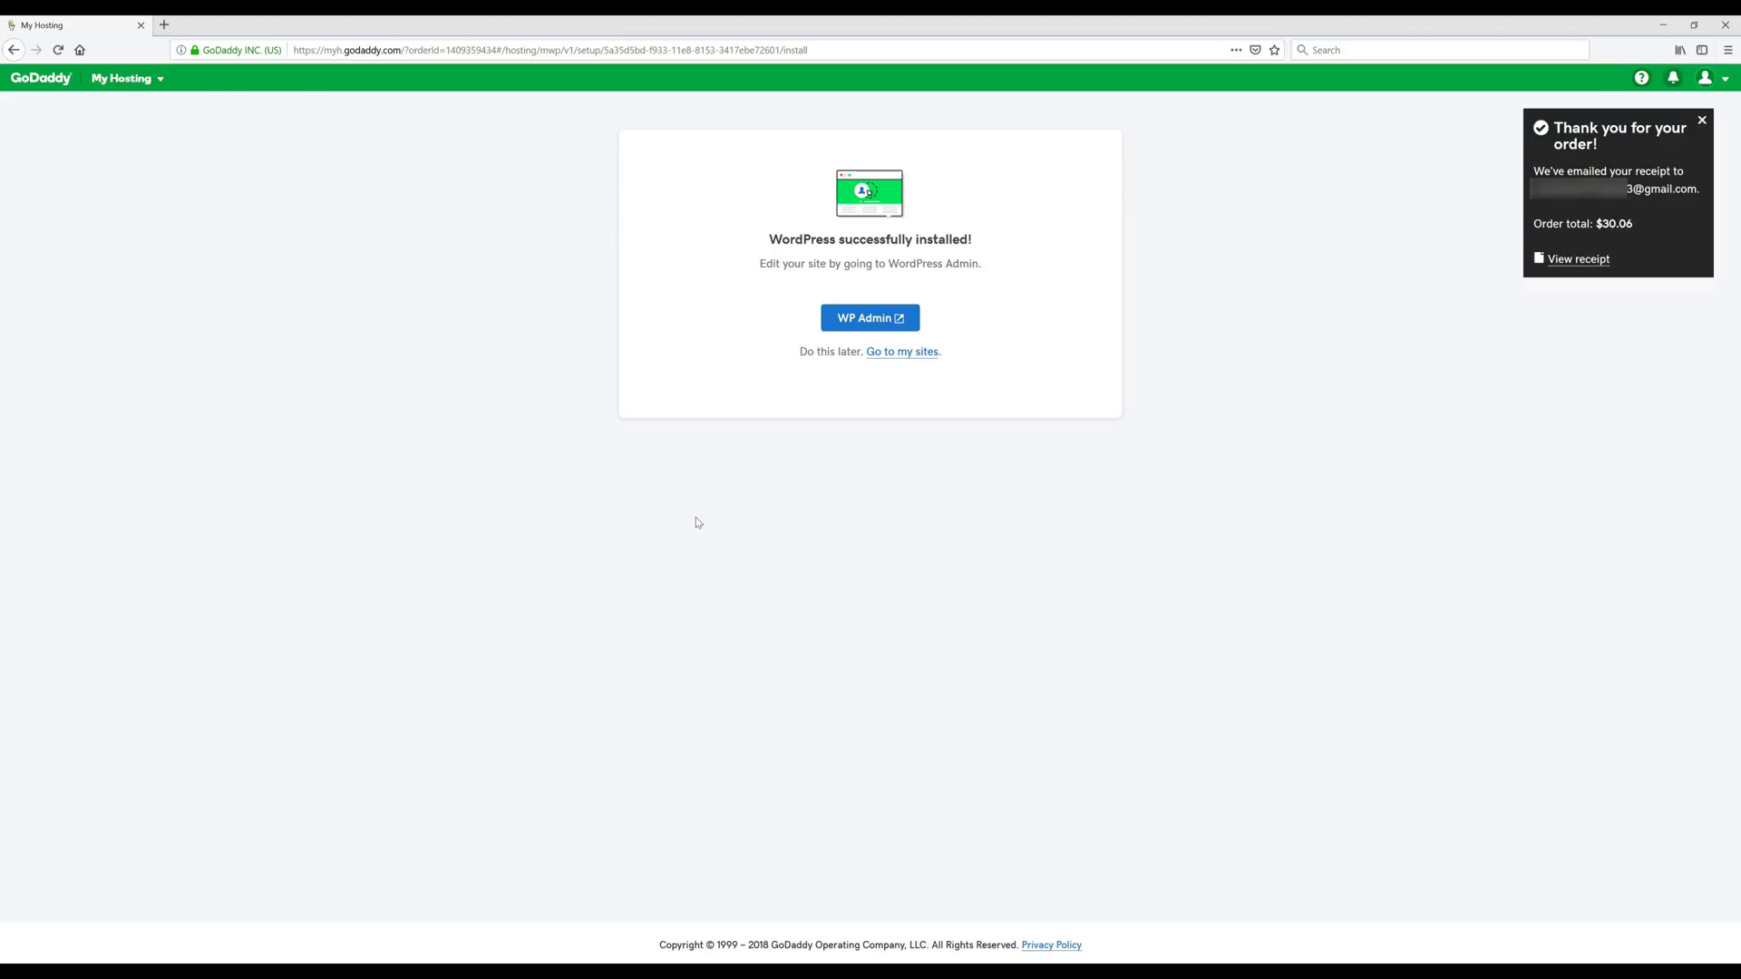
- Open WP Admin and decline the Quick Start Wizard to reach the Dashboard
left_click(863, 320)
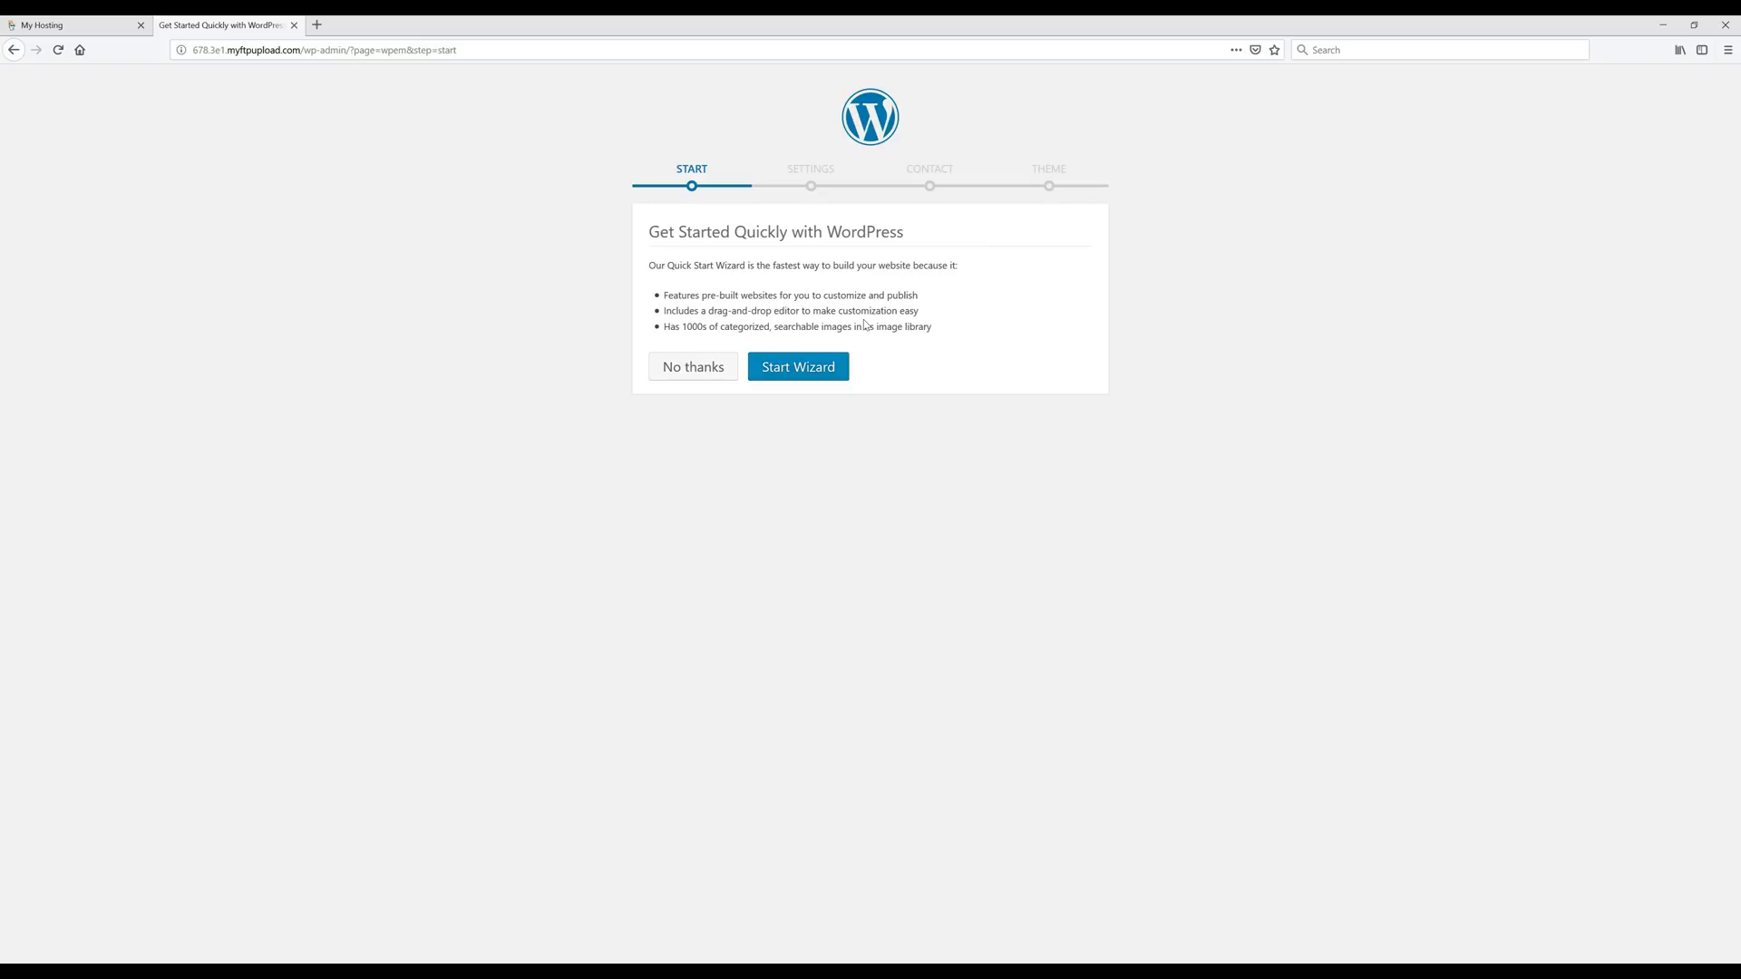
left_click(689, 368)
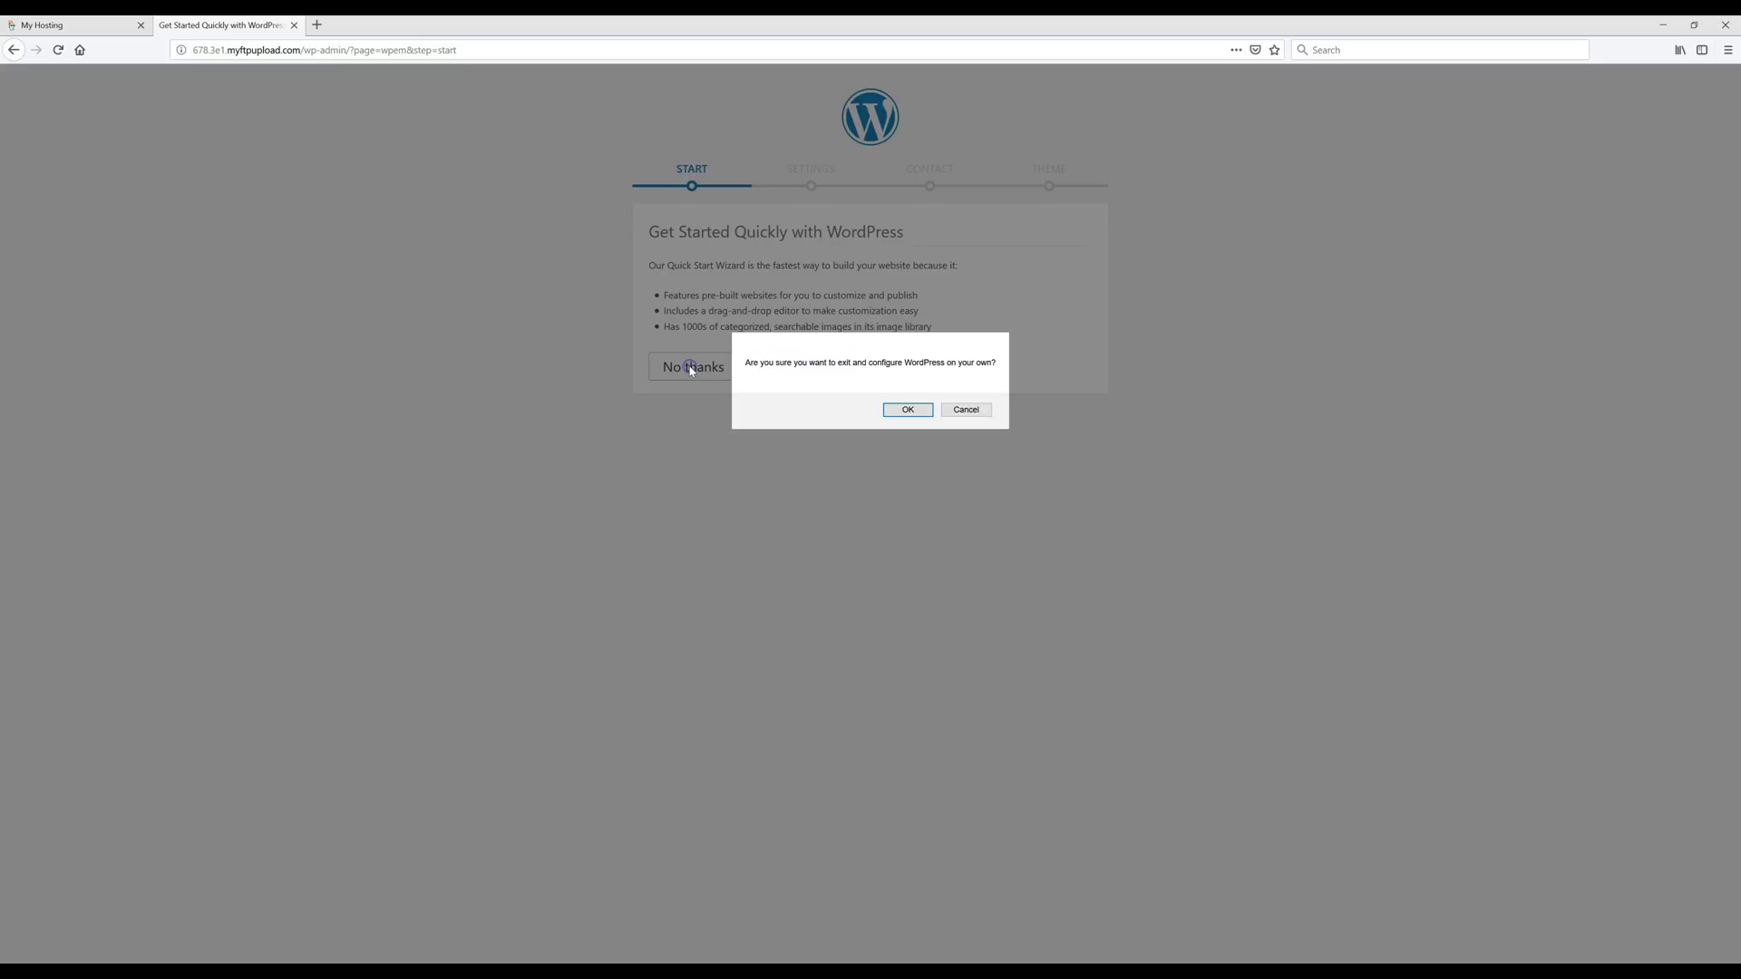
left_click(917, 410)
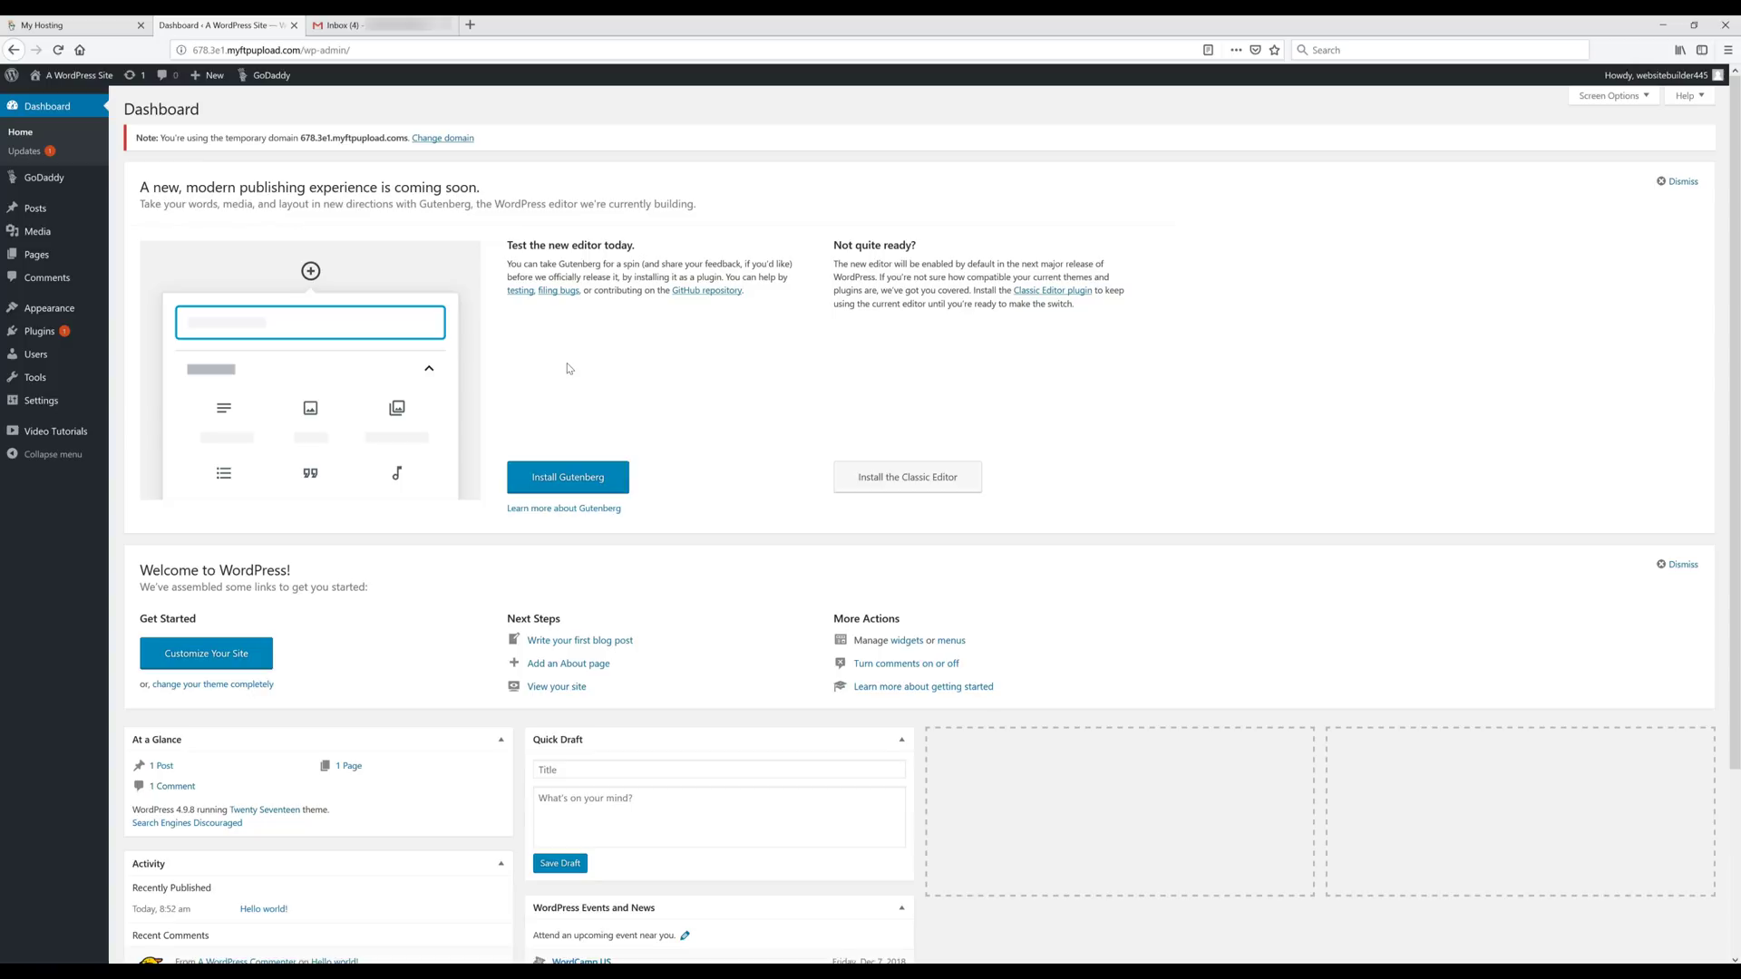
- Verify the contact email through GoDaddy's 'Action required' message in Gmail, then return to the WordPress Dashboard
left_click(393, 37)
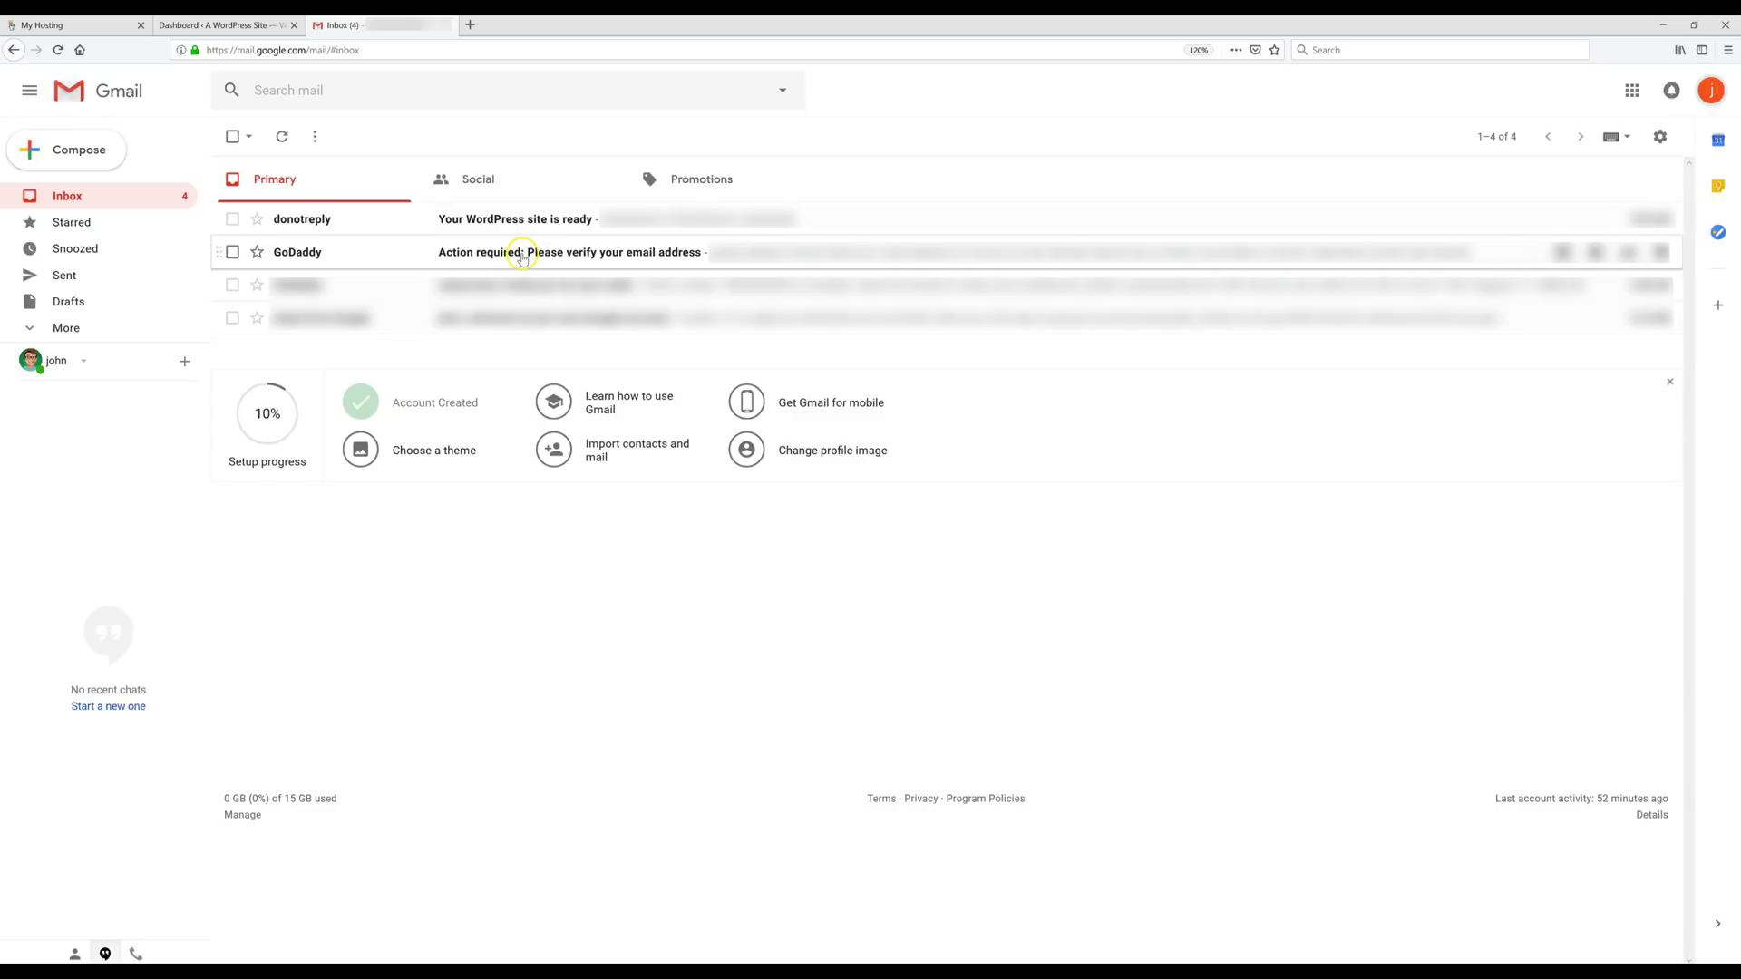
left_click(535, 254)
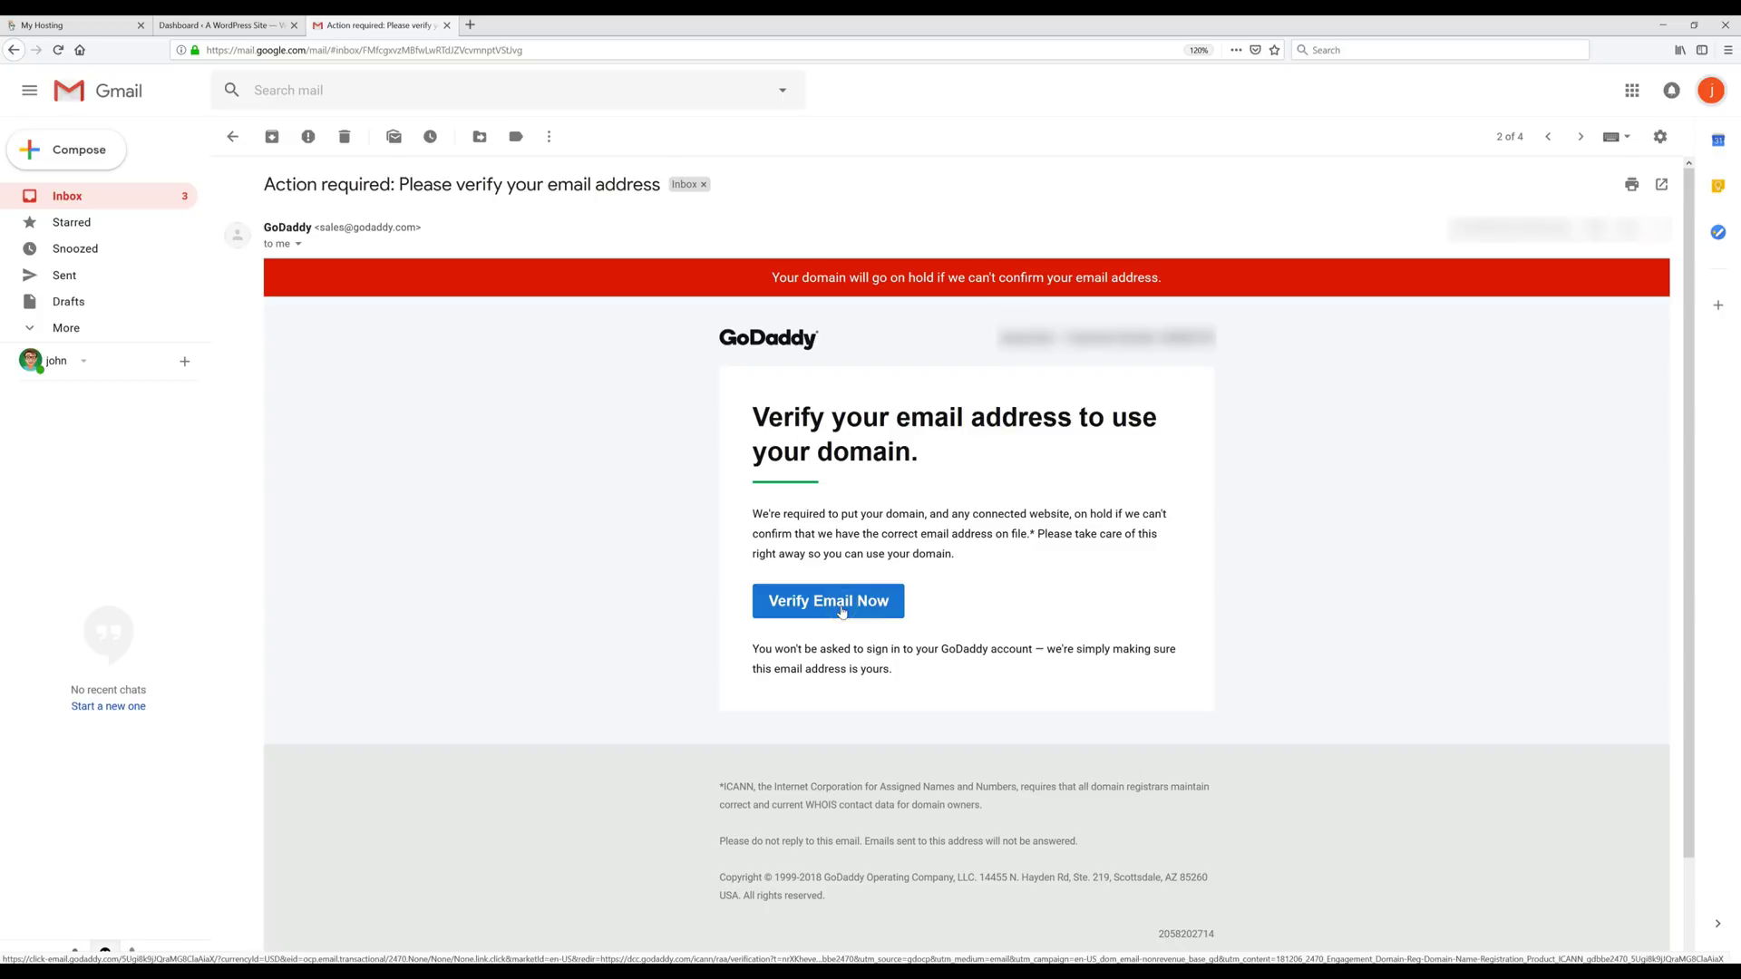
left_click(841, 609)
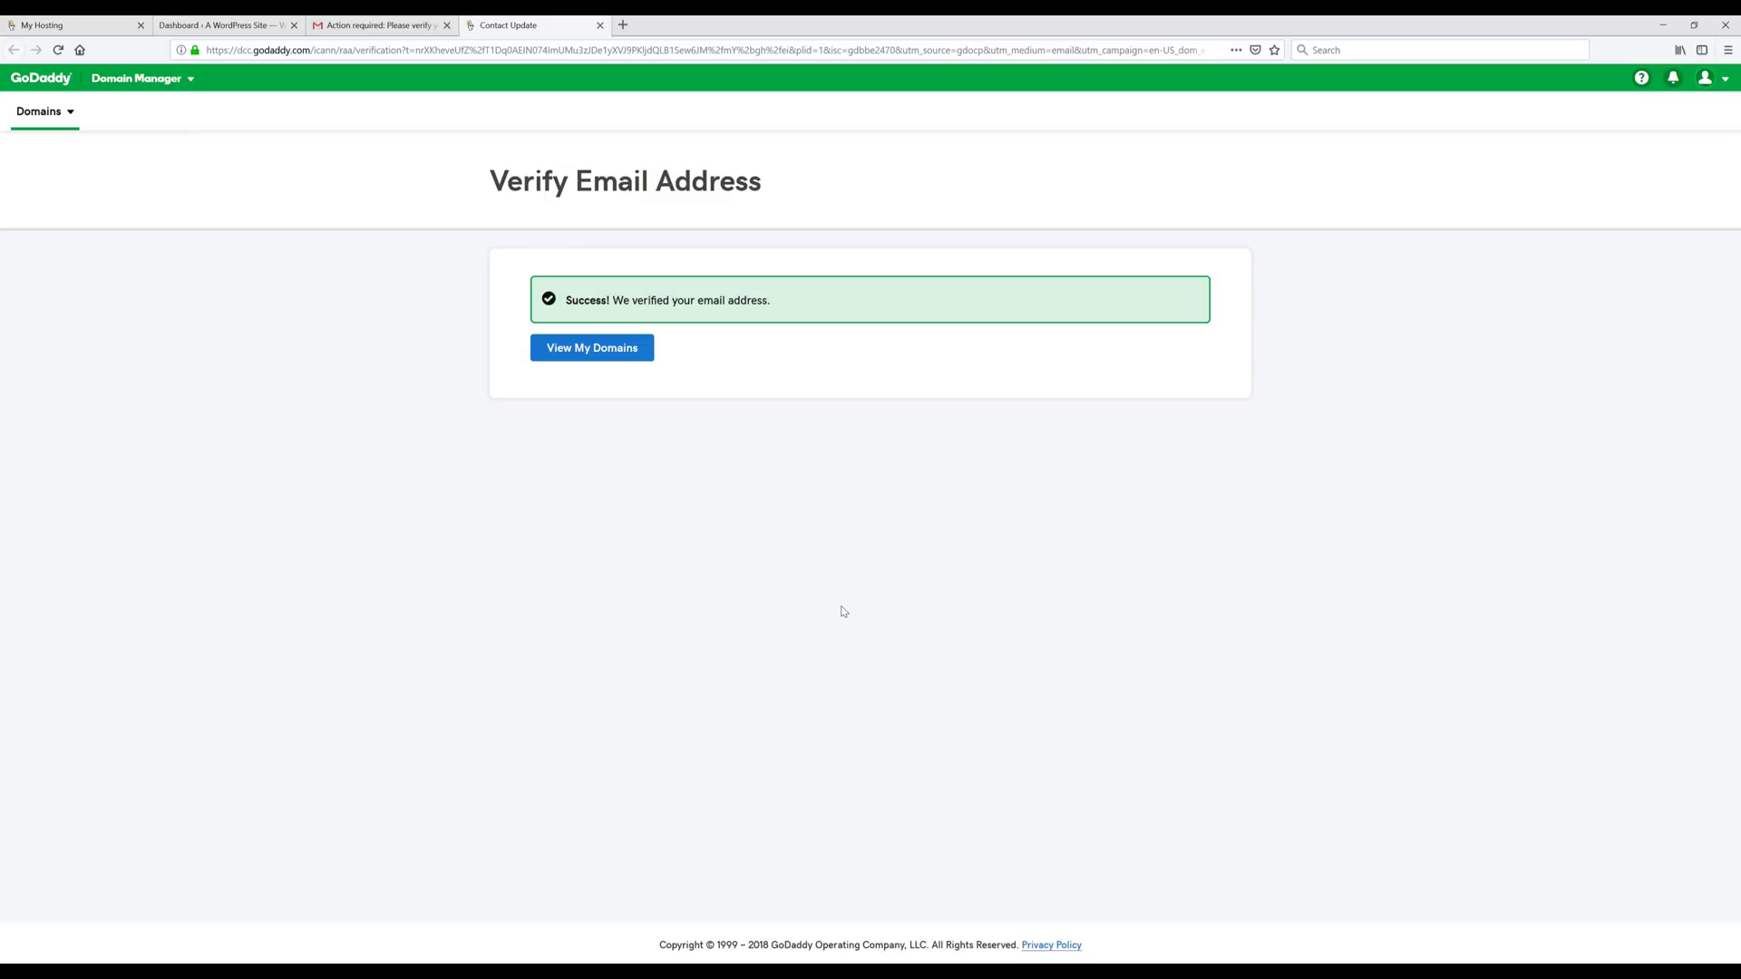
key("ctrl+2")
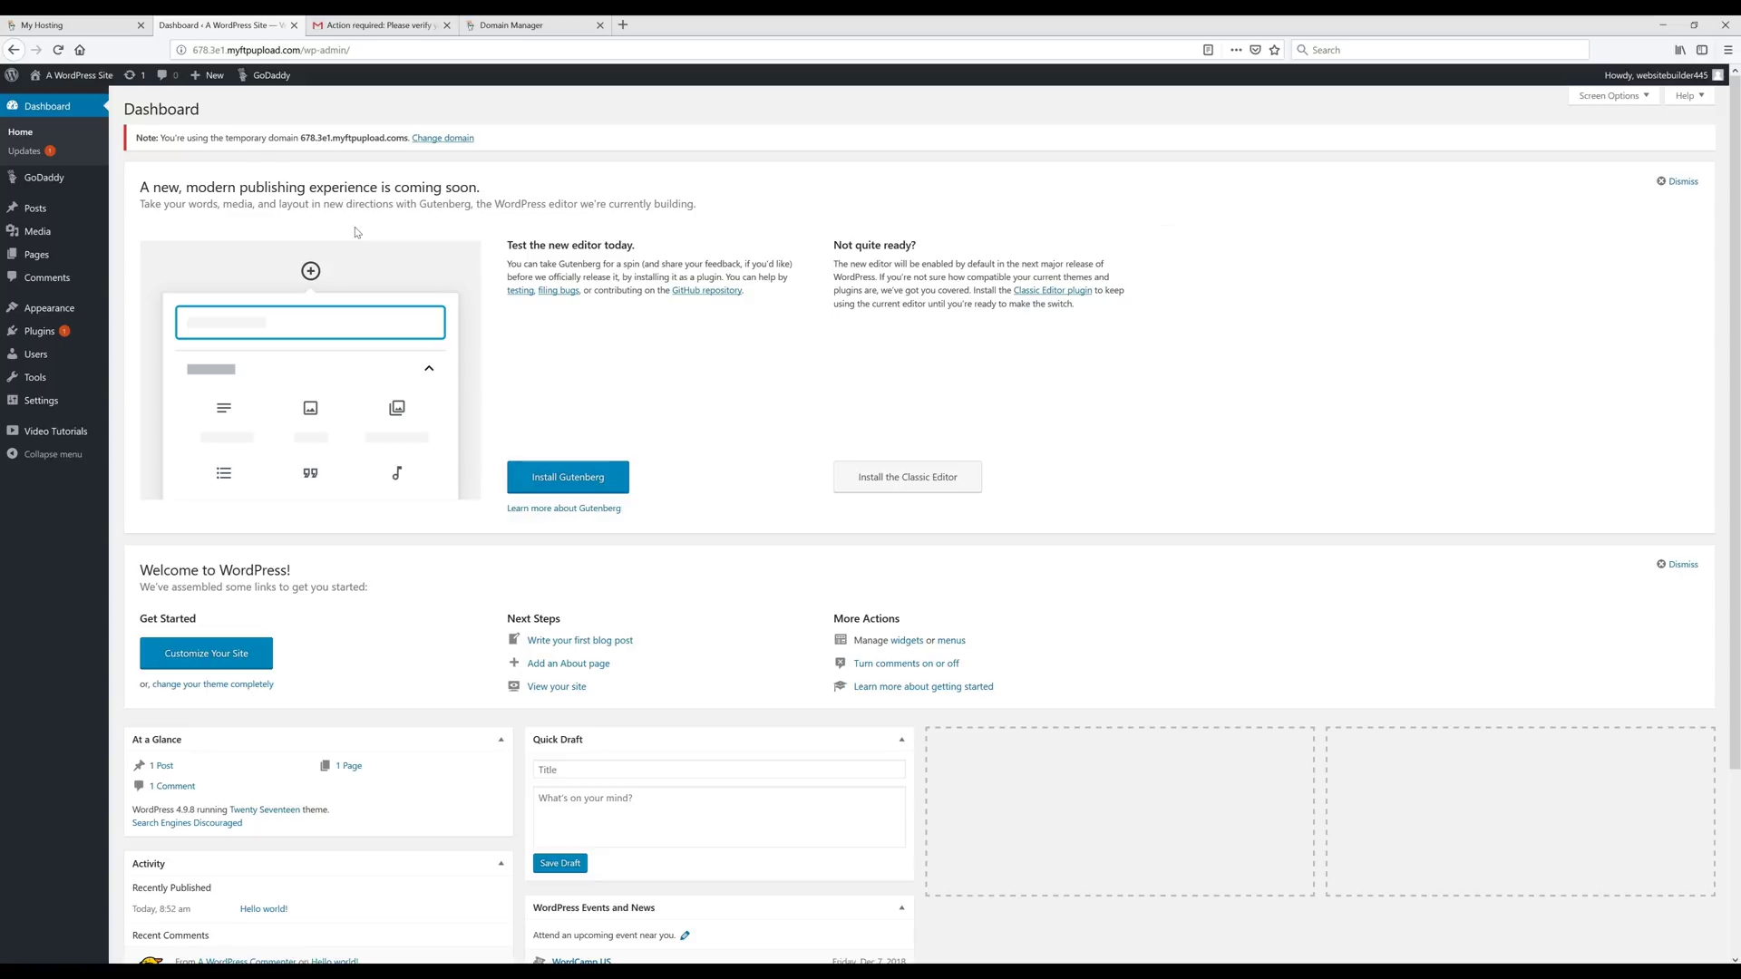
- Add thebreadandbuttershop.com as the site's primary domain alongside the temporary 678.3e1.myftpupload.com address
left_click(59, 51)
left_click(450, 139)
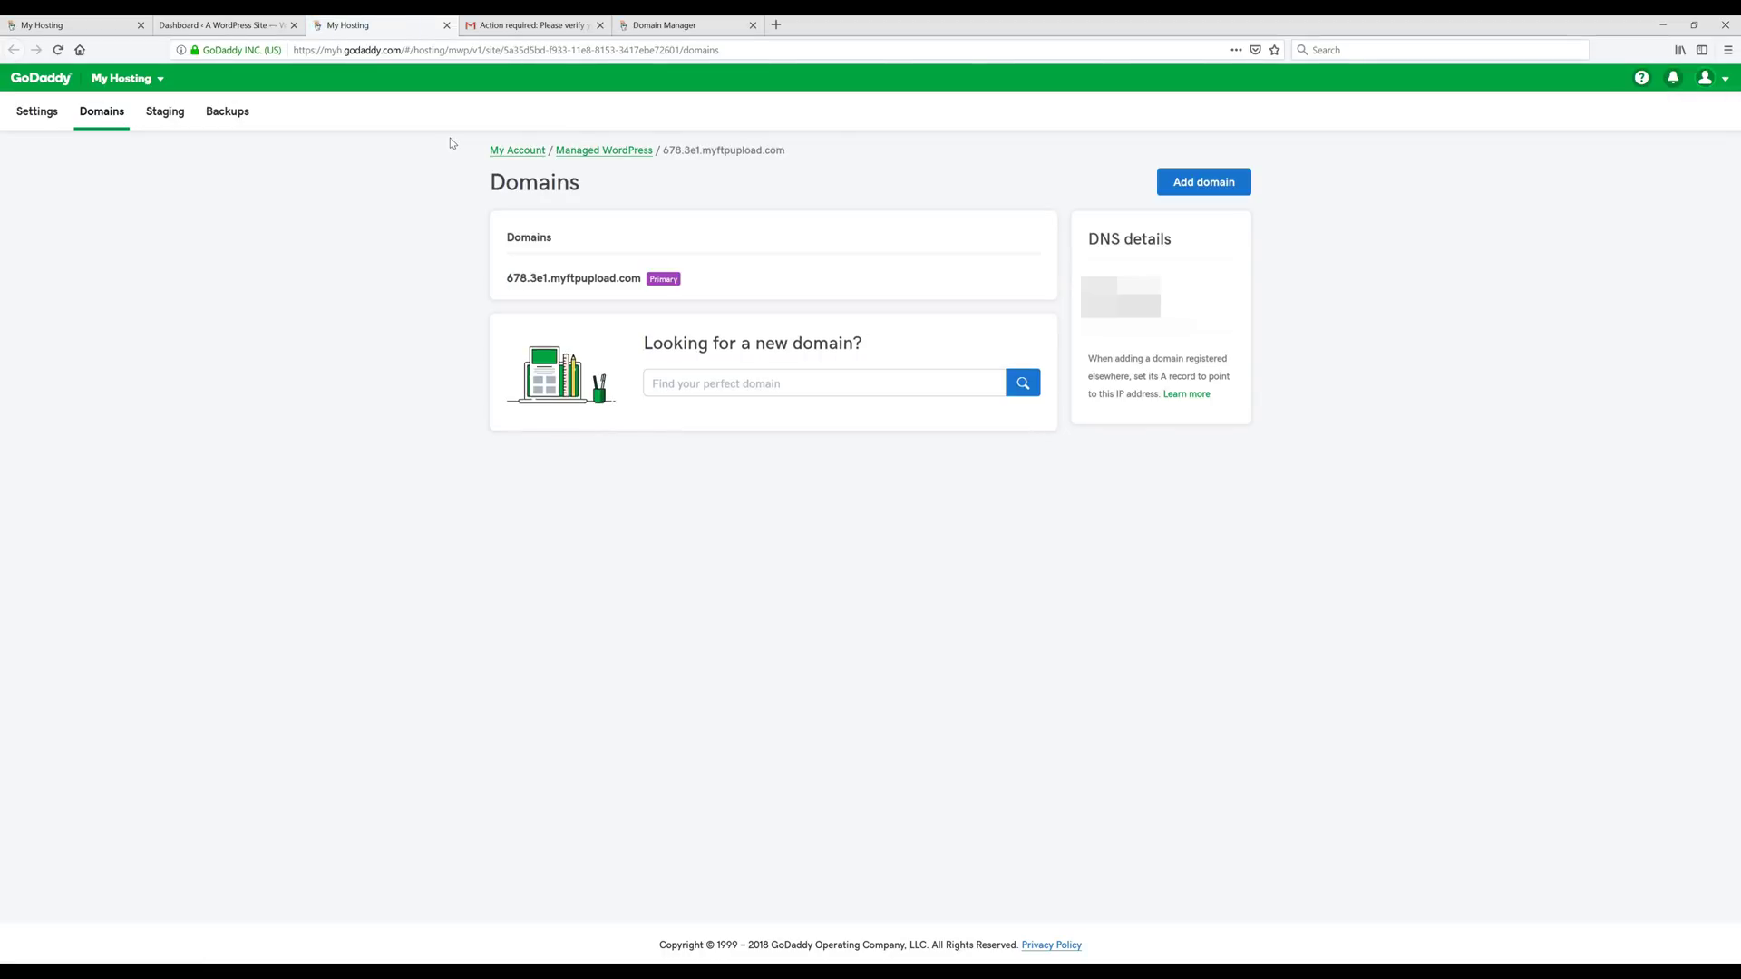
left_click(1190, 186)
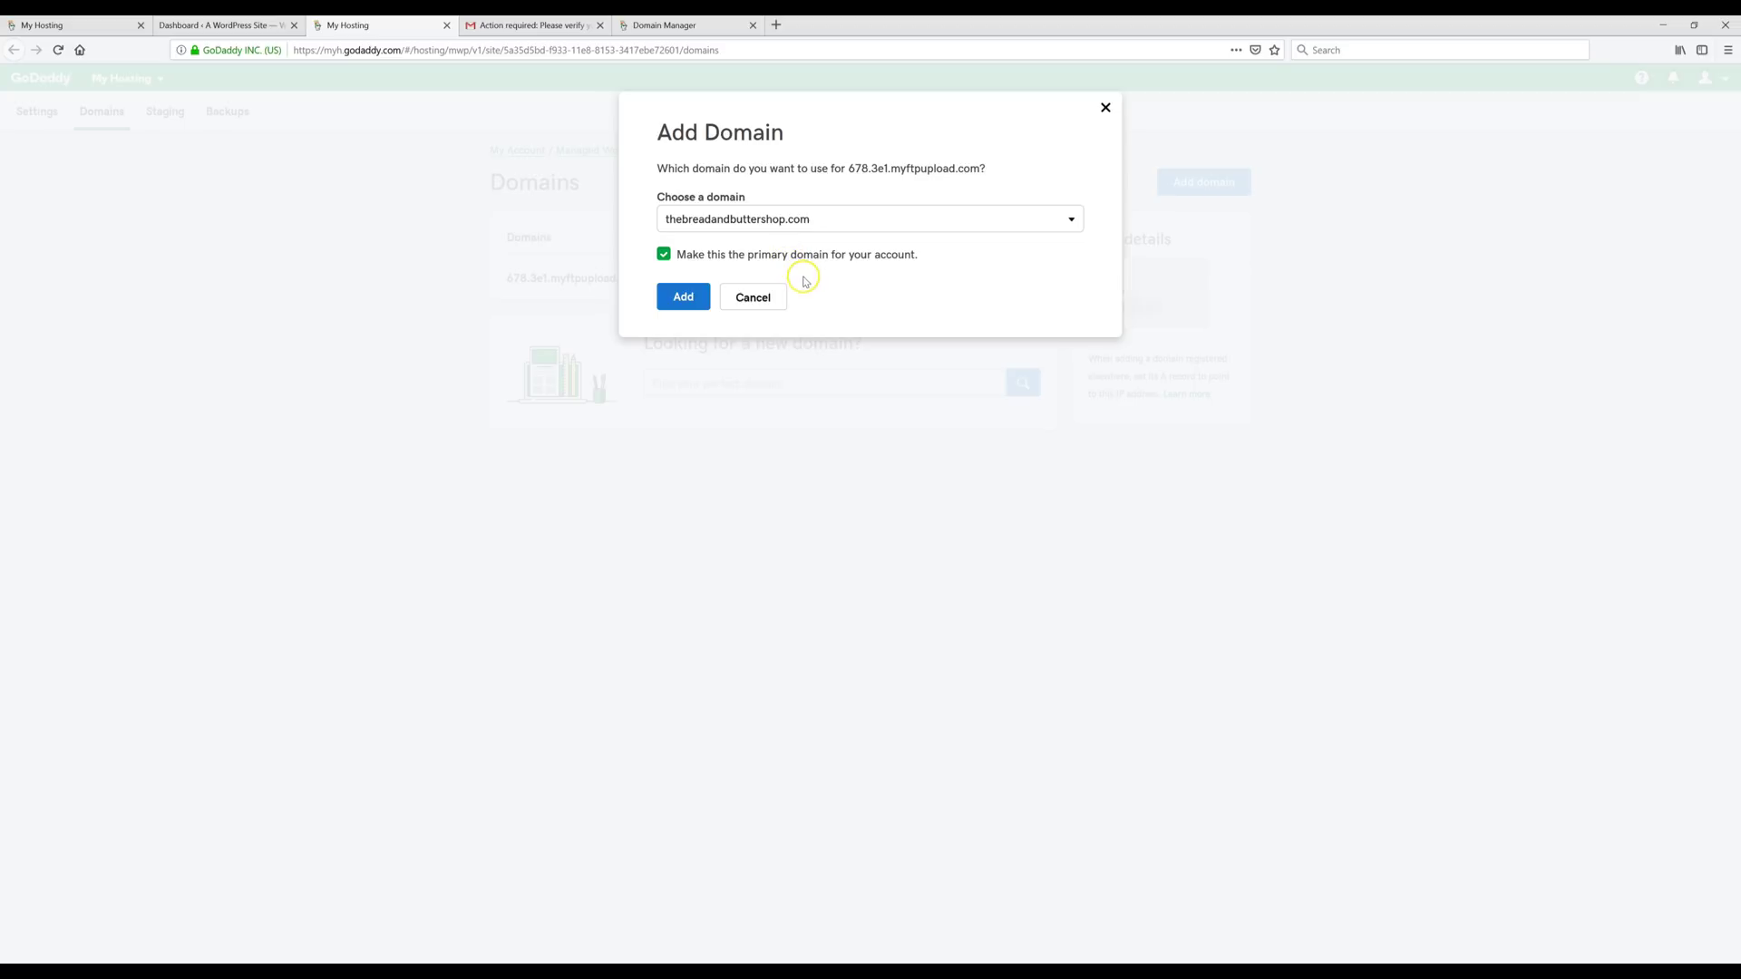
left_click(684, 303)
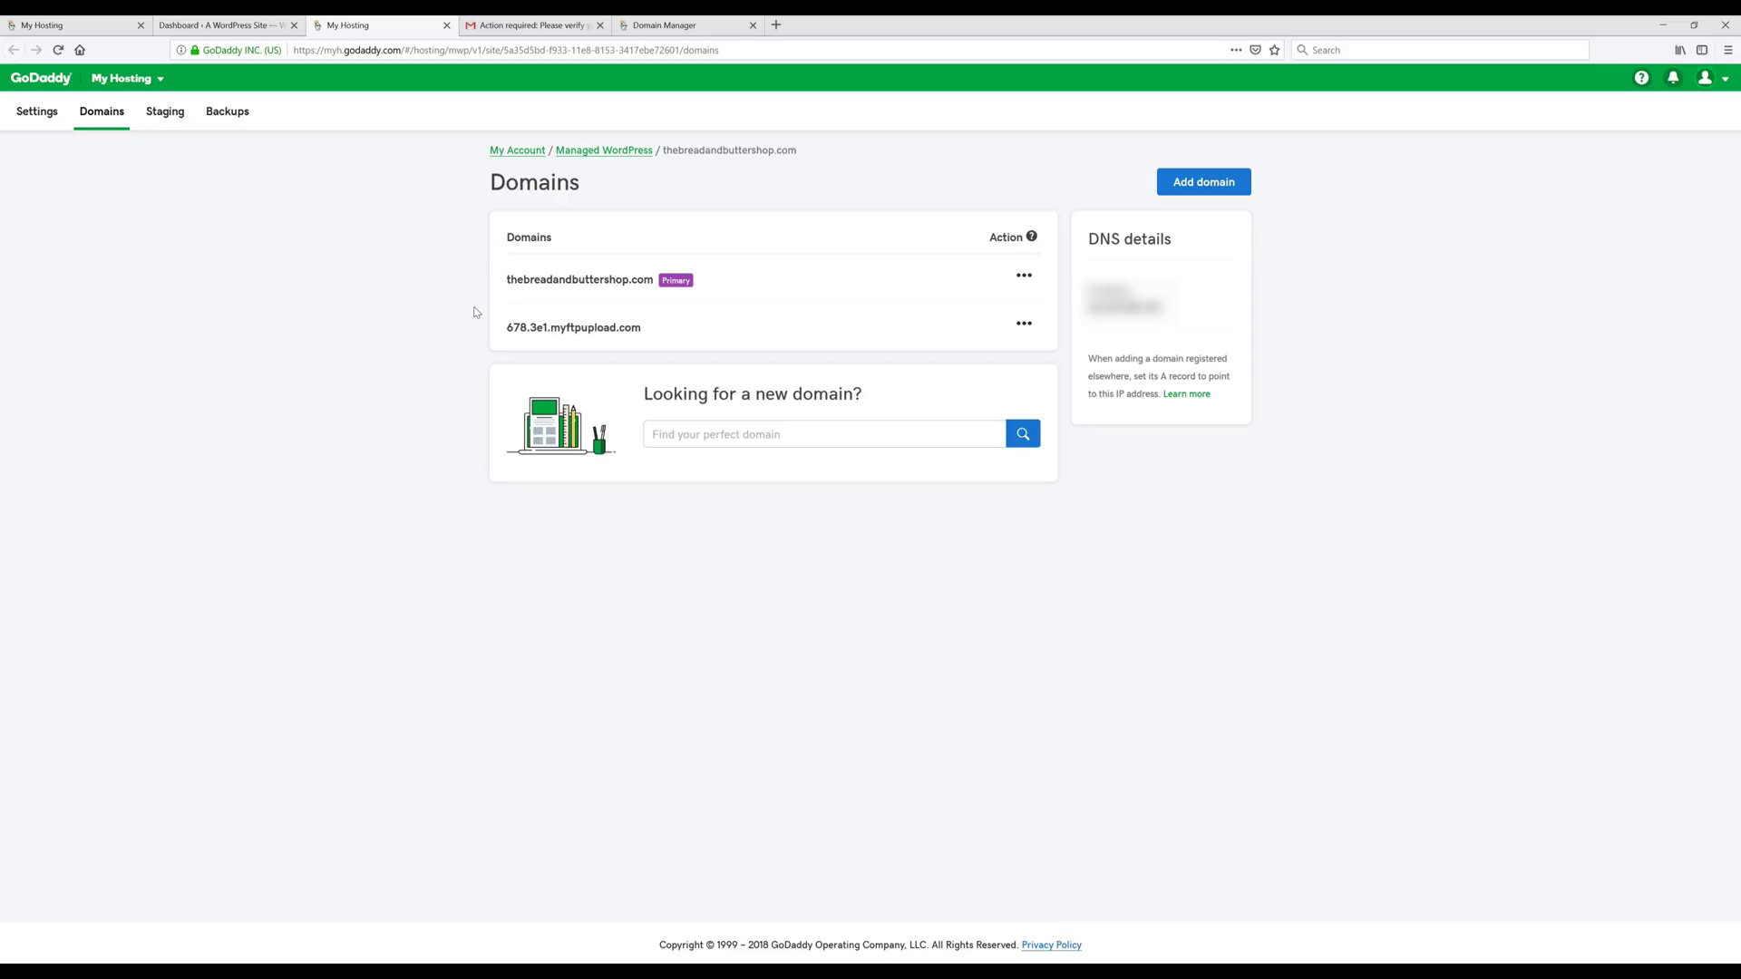
- Load thebreadandbuttershop.com/wp-admin in a new tab and fill in the login username and password
left_click(776, 25)
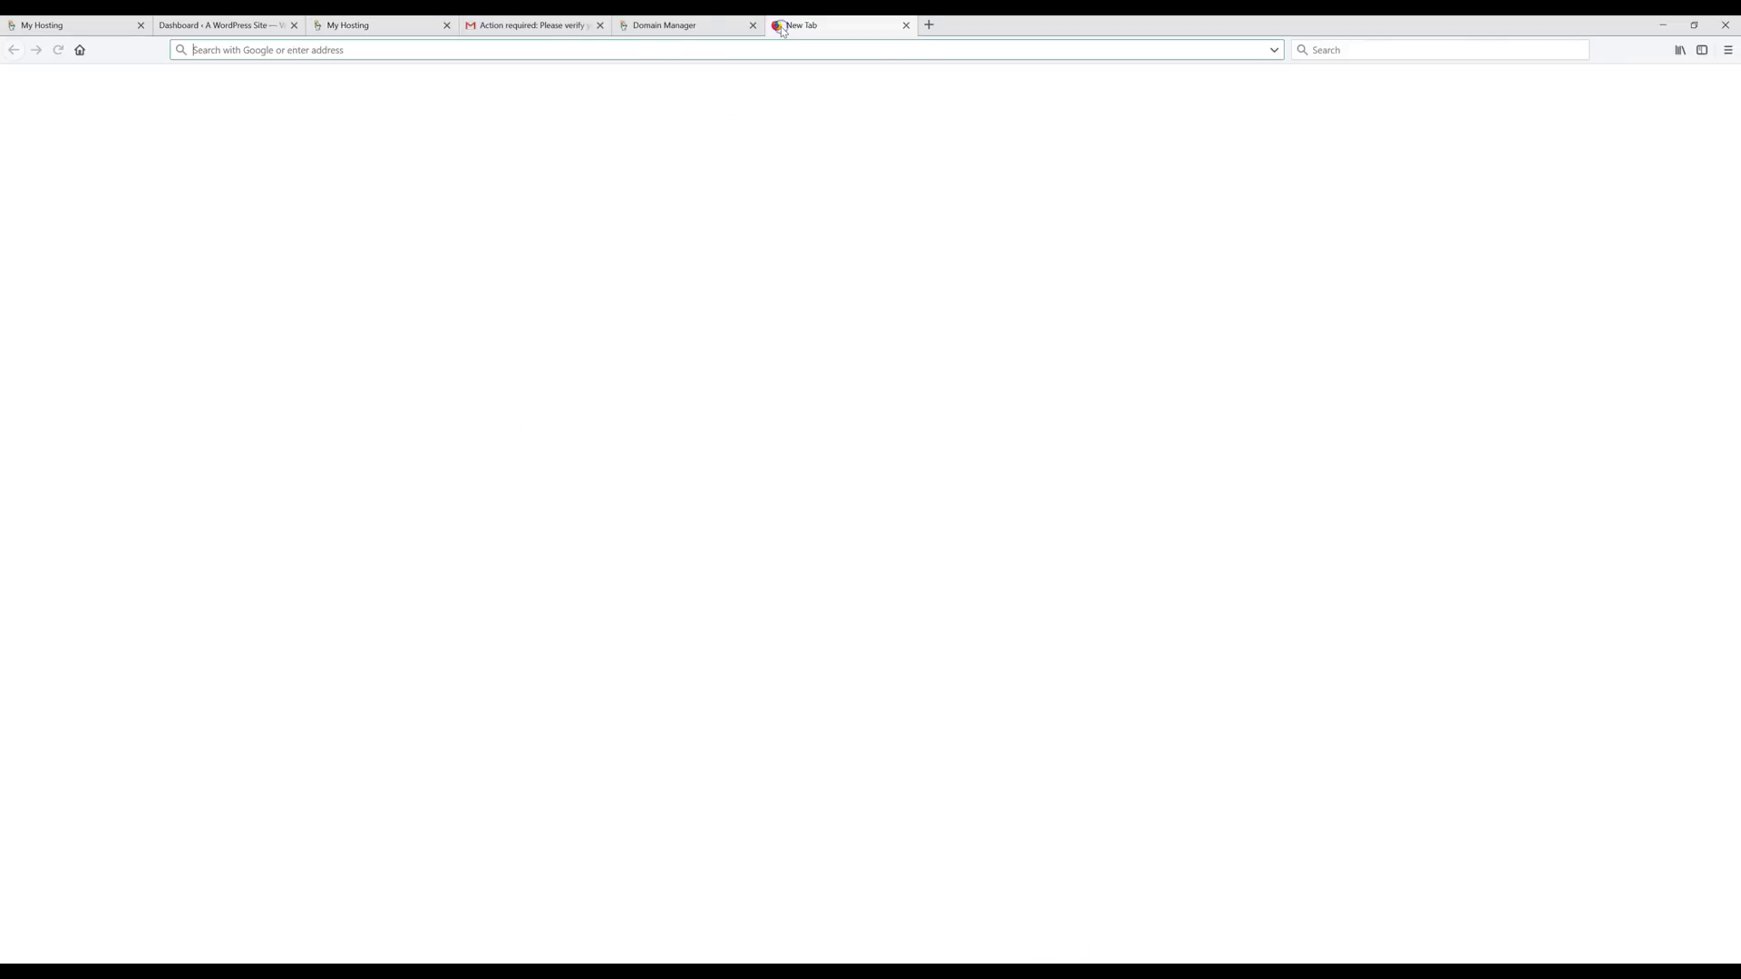
left_click(701, 106)
type("thebreadandbuttershop.com")
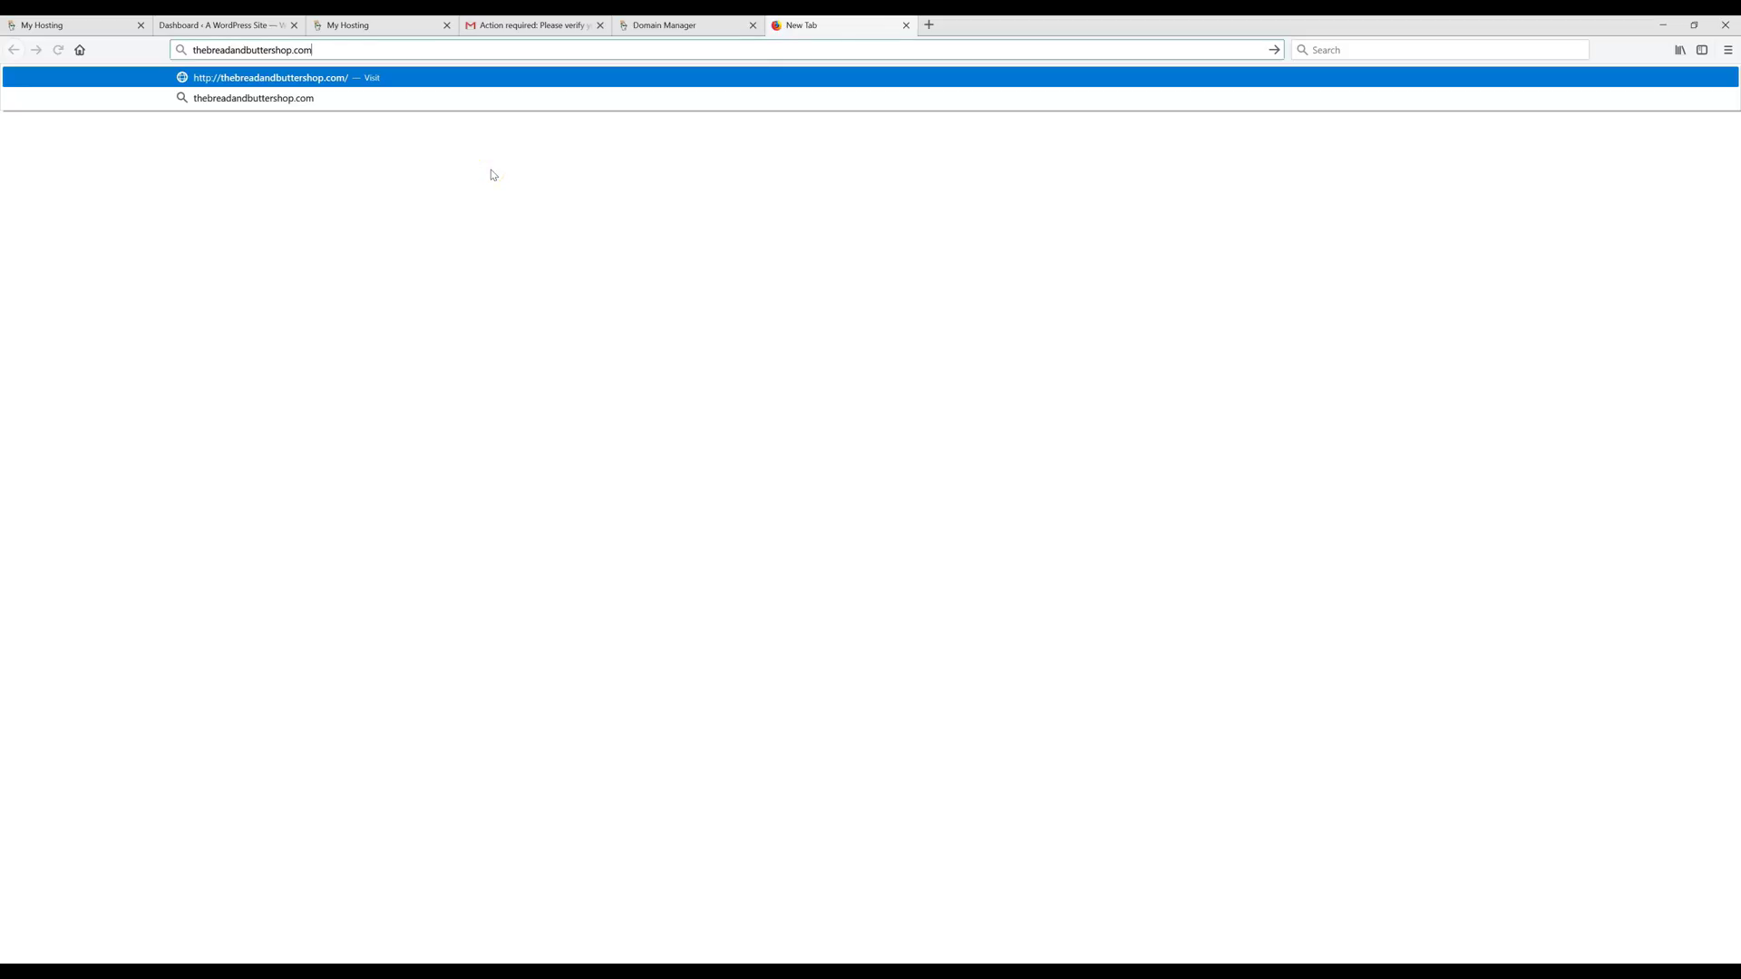
type("/w")
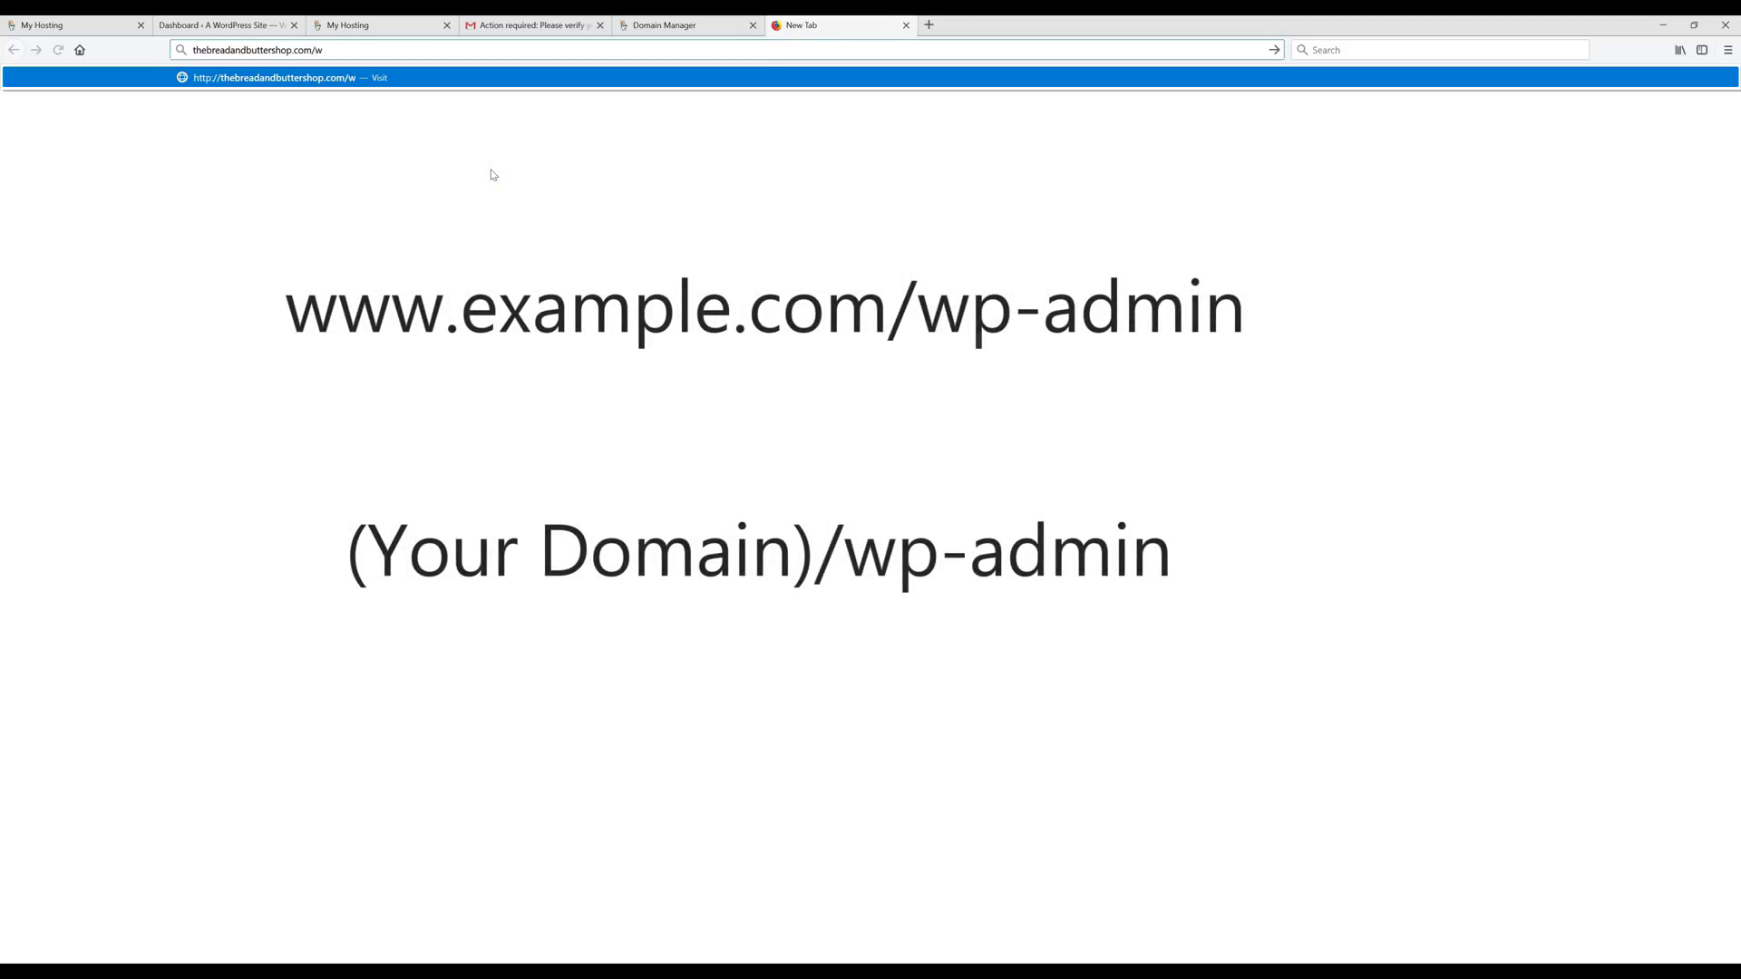
type("p-admin")
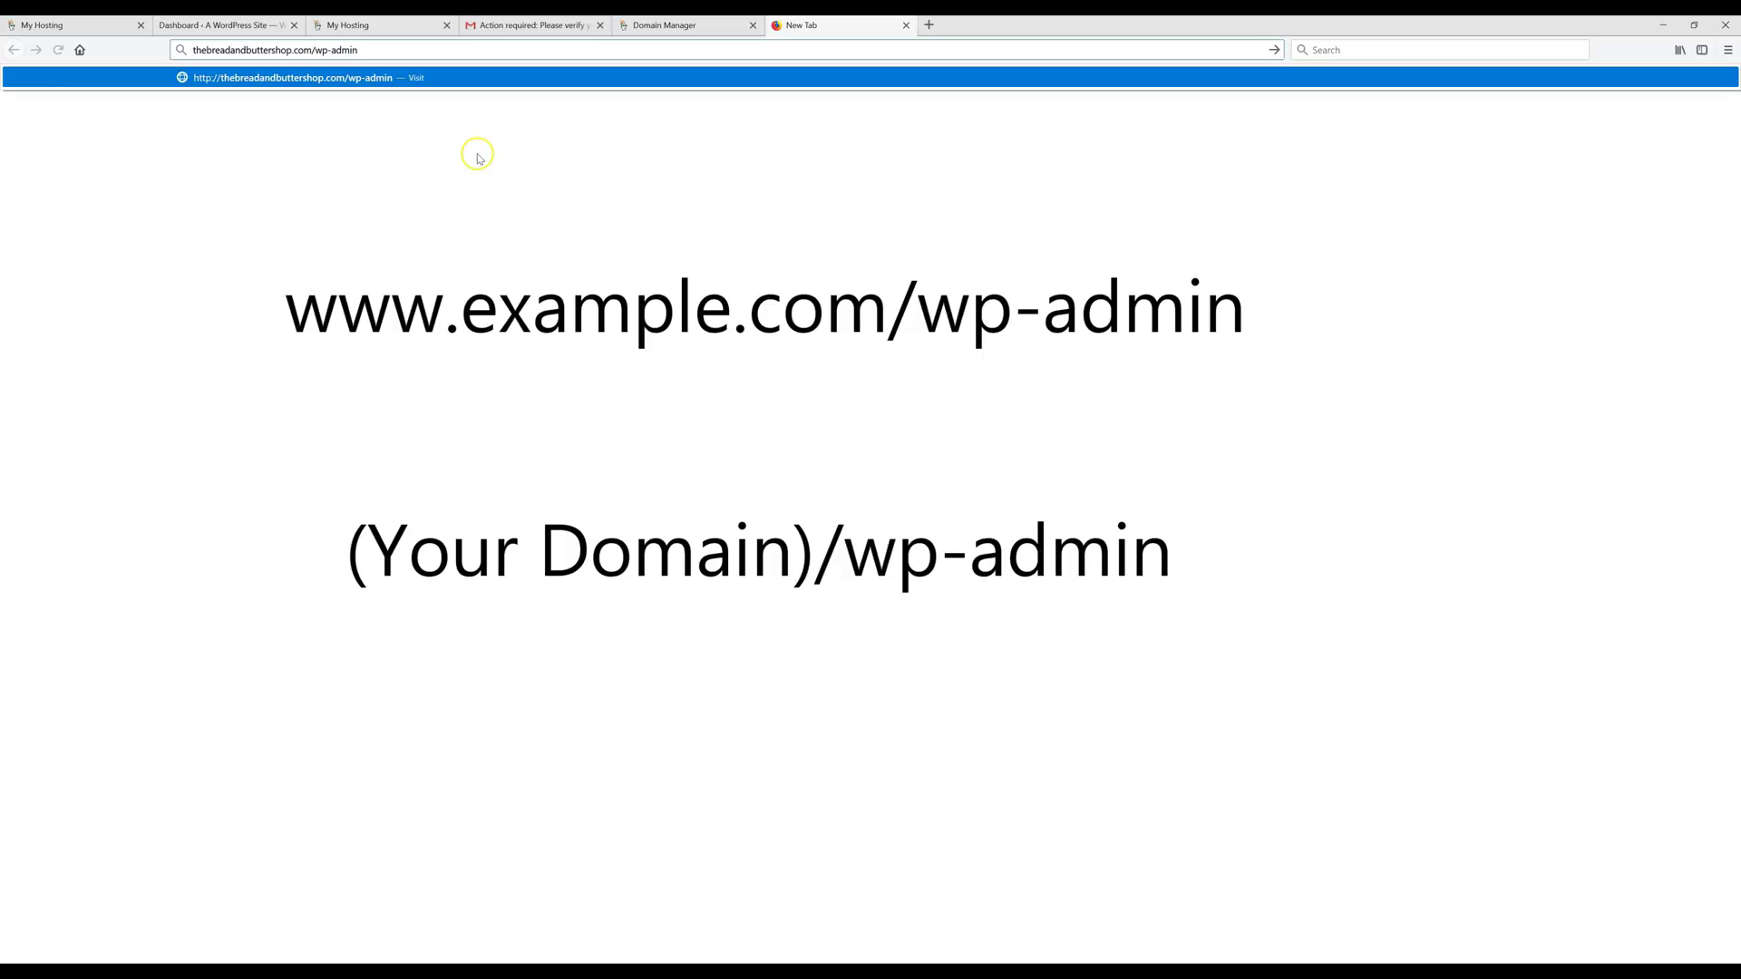
key("Return")
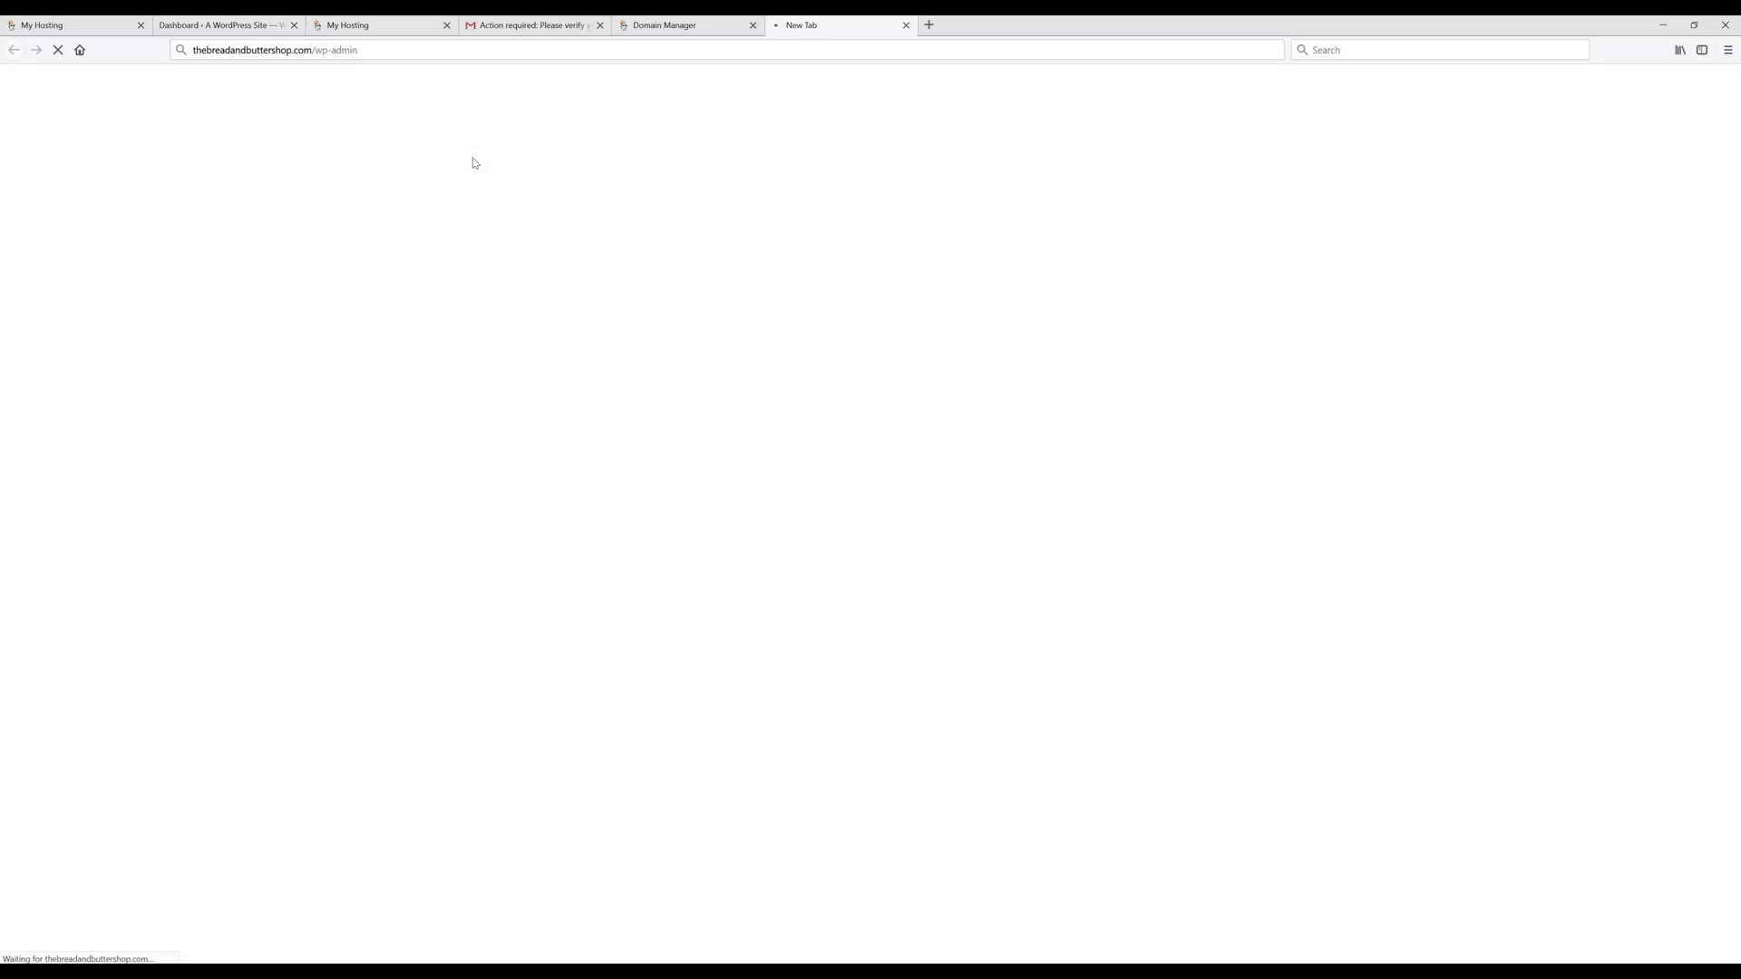
left_click(479, 161)
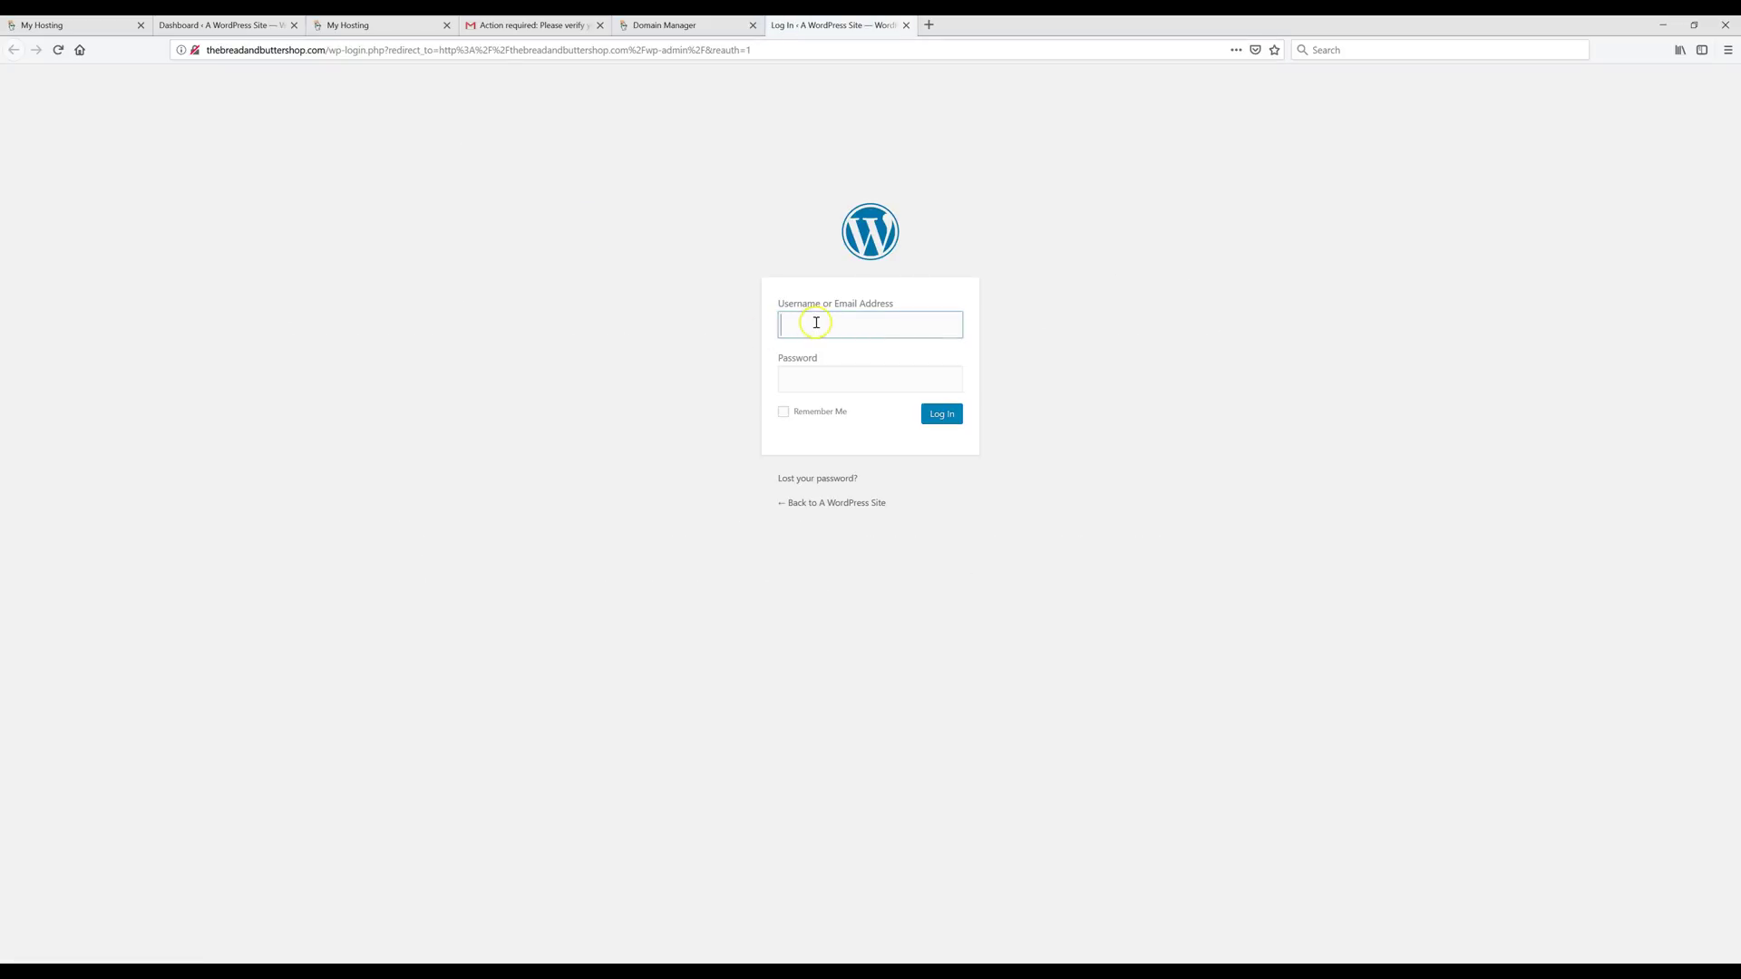
left_click(817, 322)
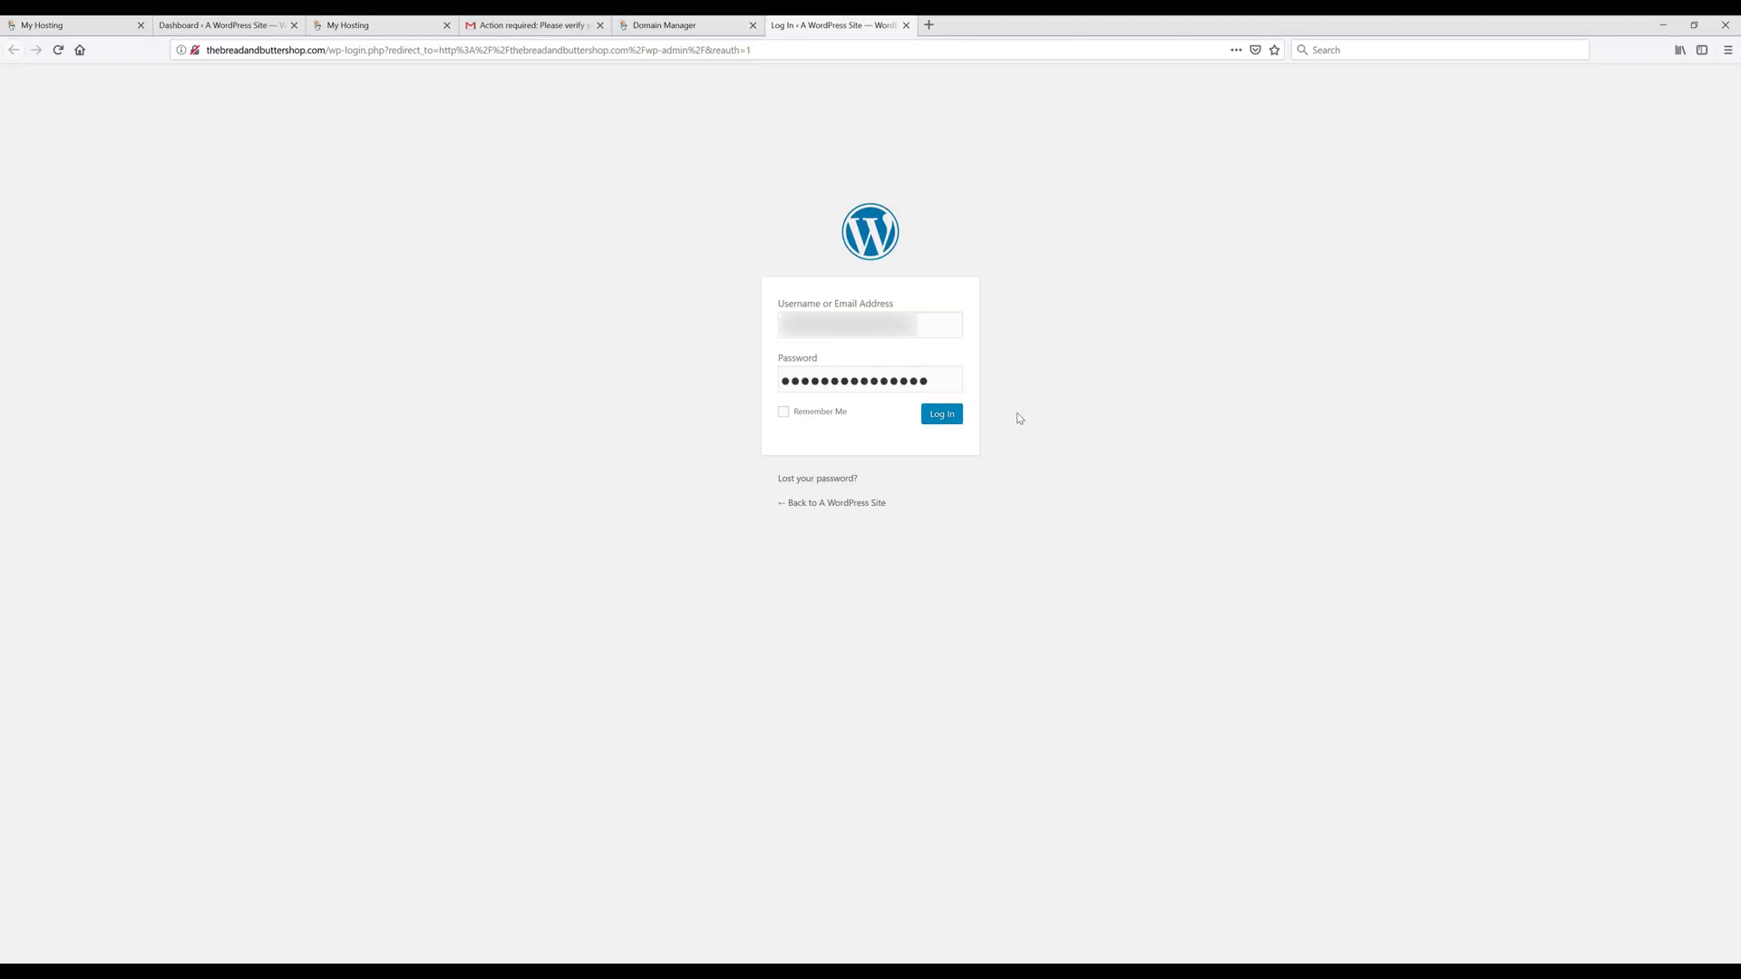
- Log in to the WordPress admin and open Add New Theme under Appearance > Themes
left_click(951, 420)
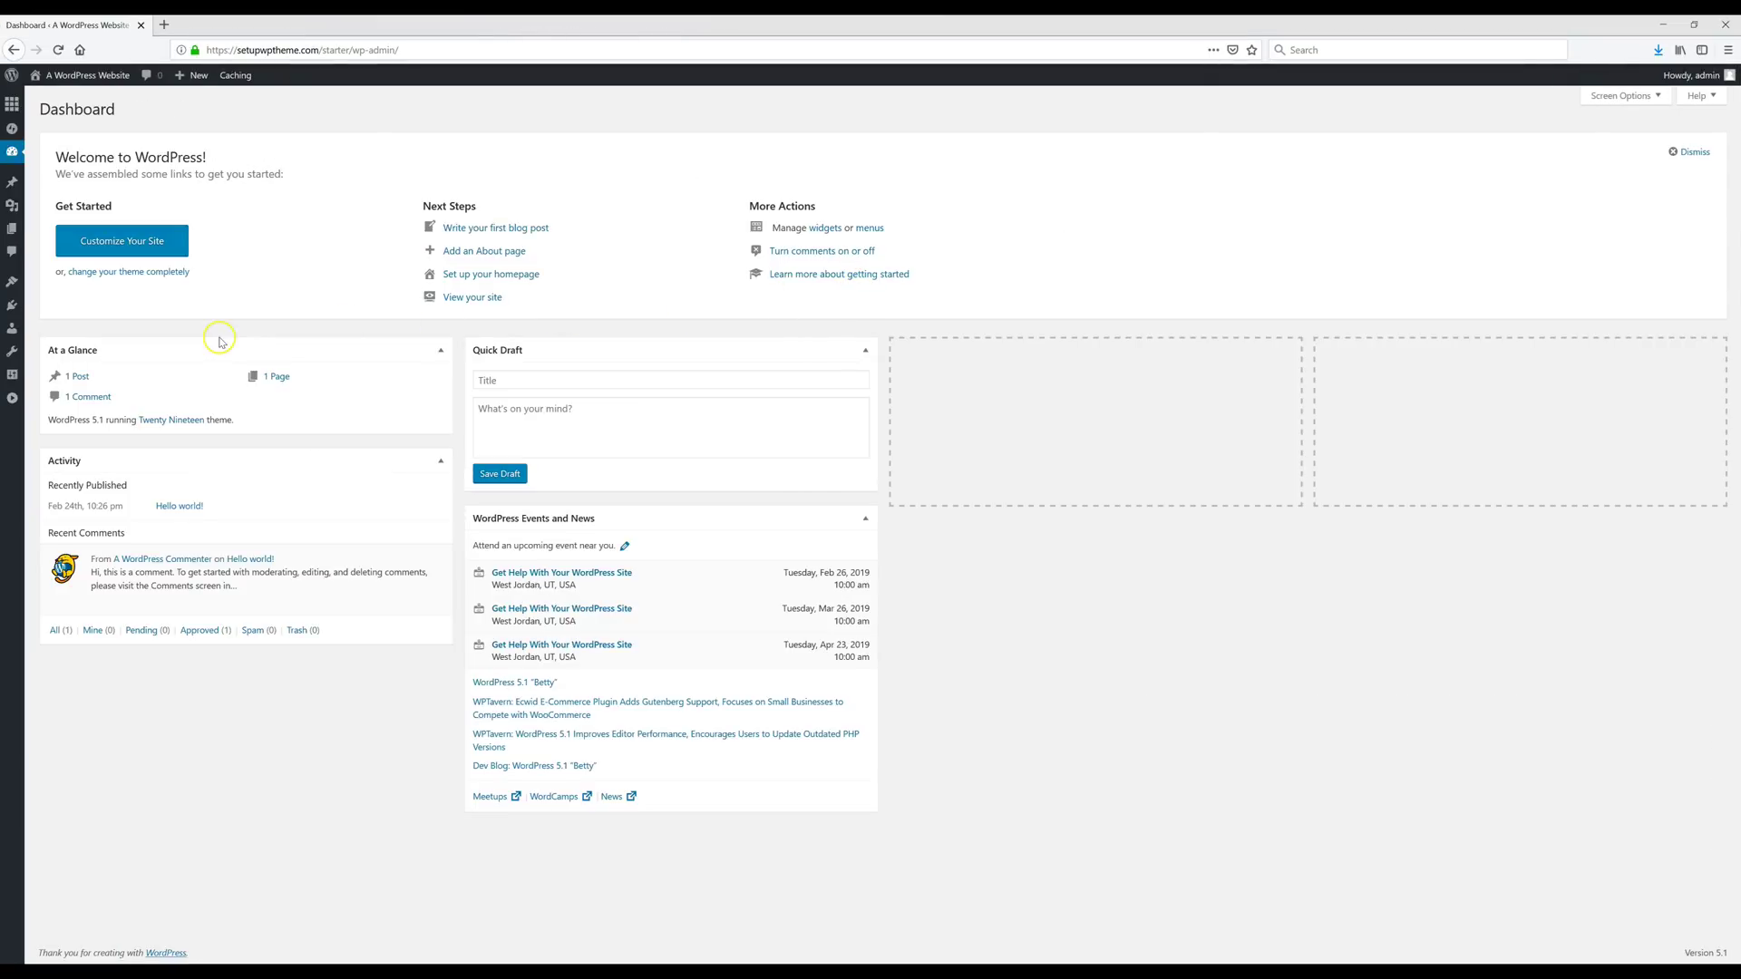
mouse_move(12, 282)
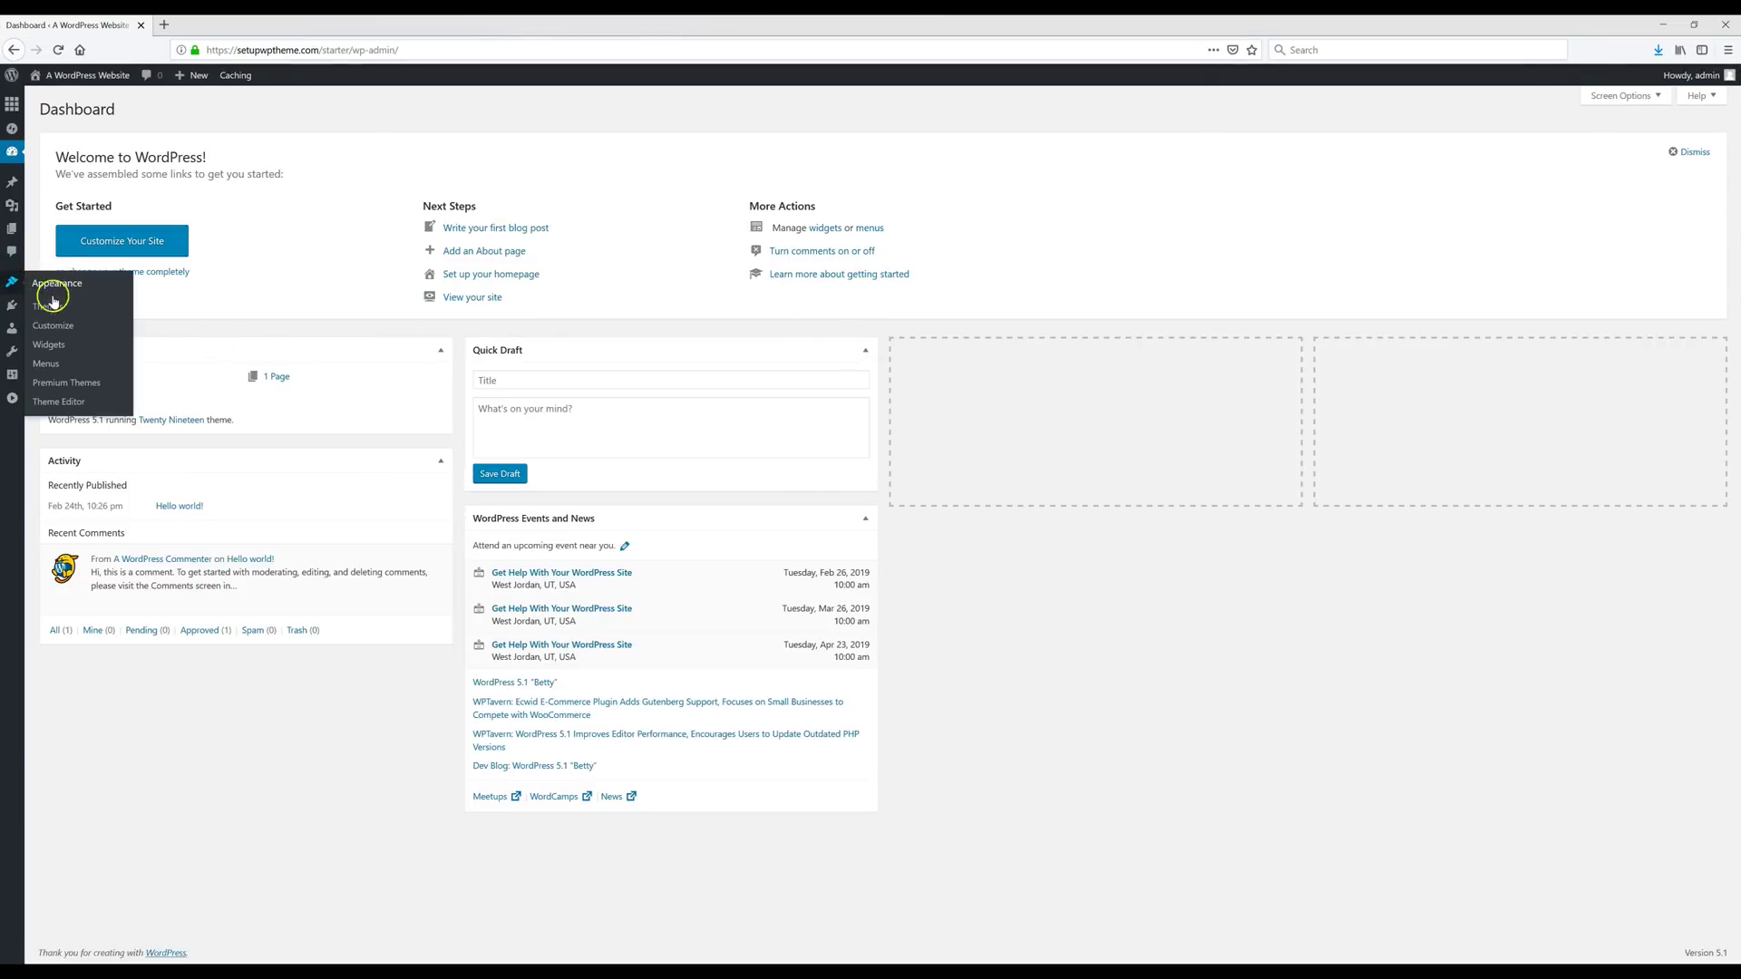
left_click(48, 307)
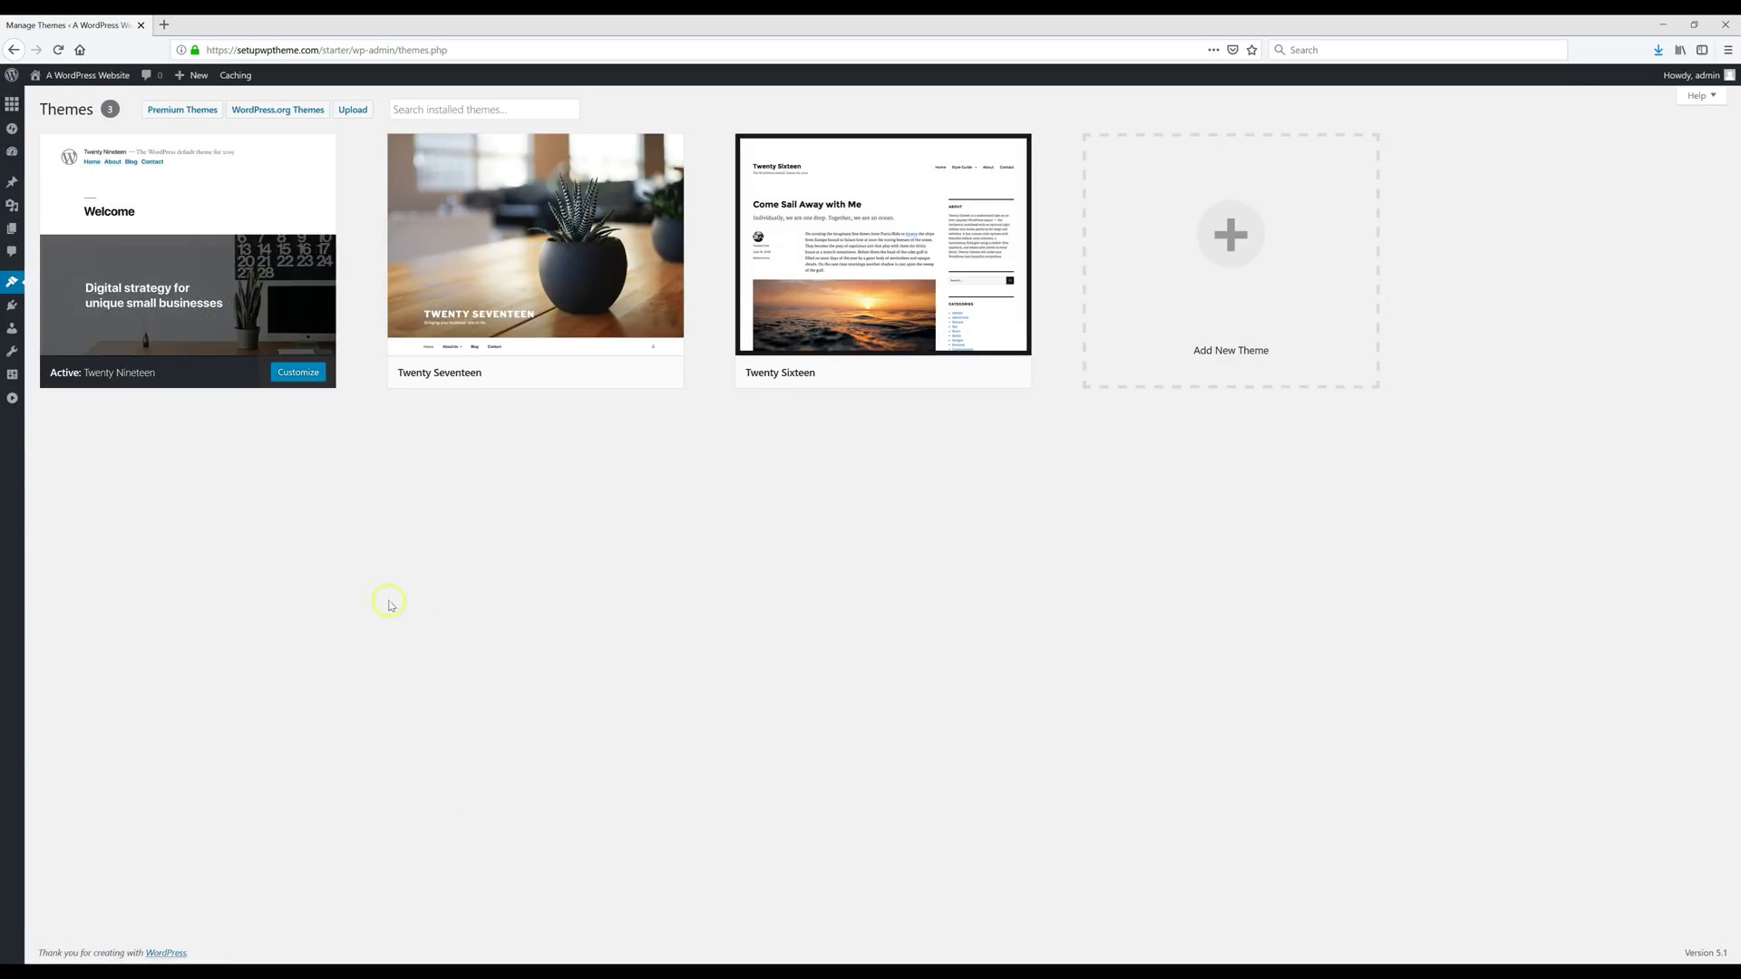
left_click(1246, 261)
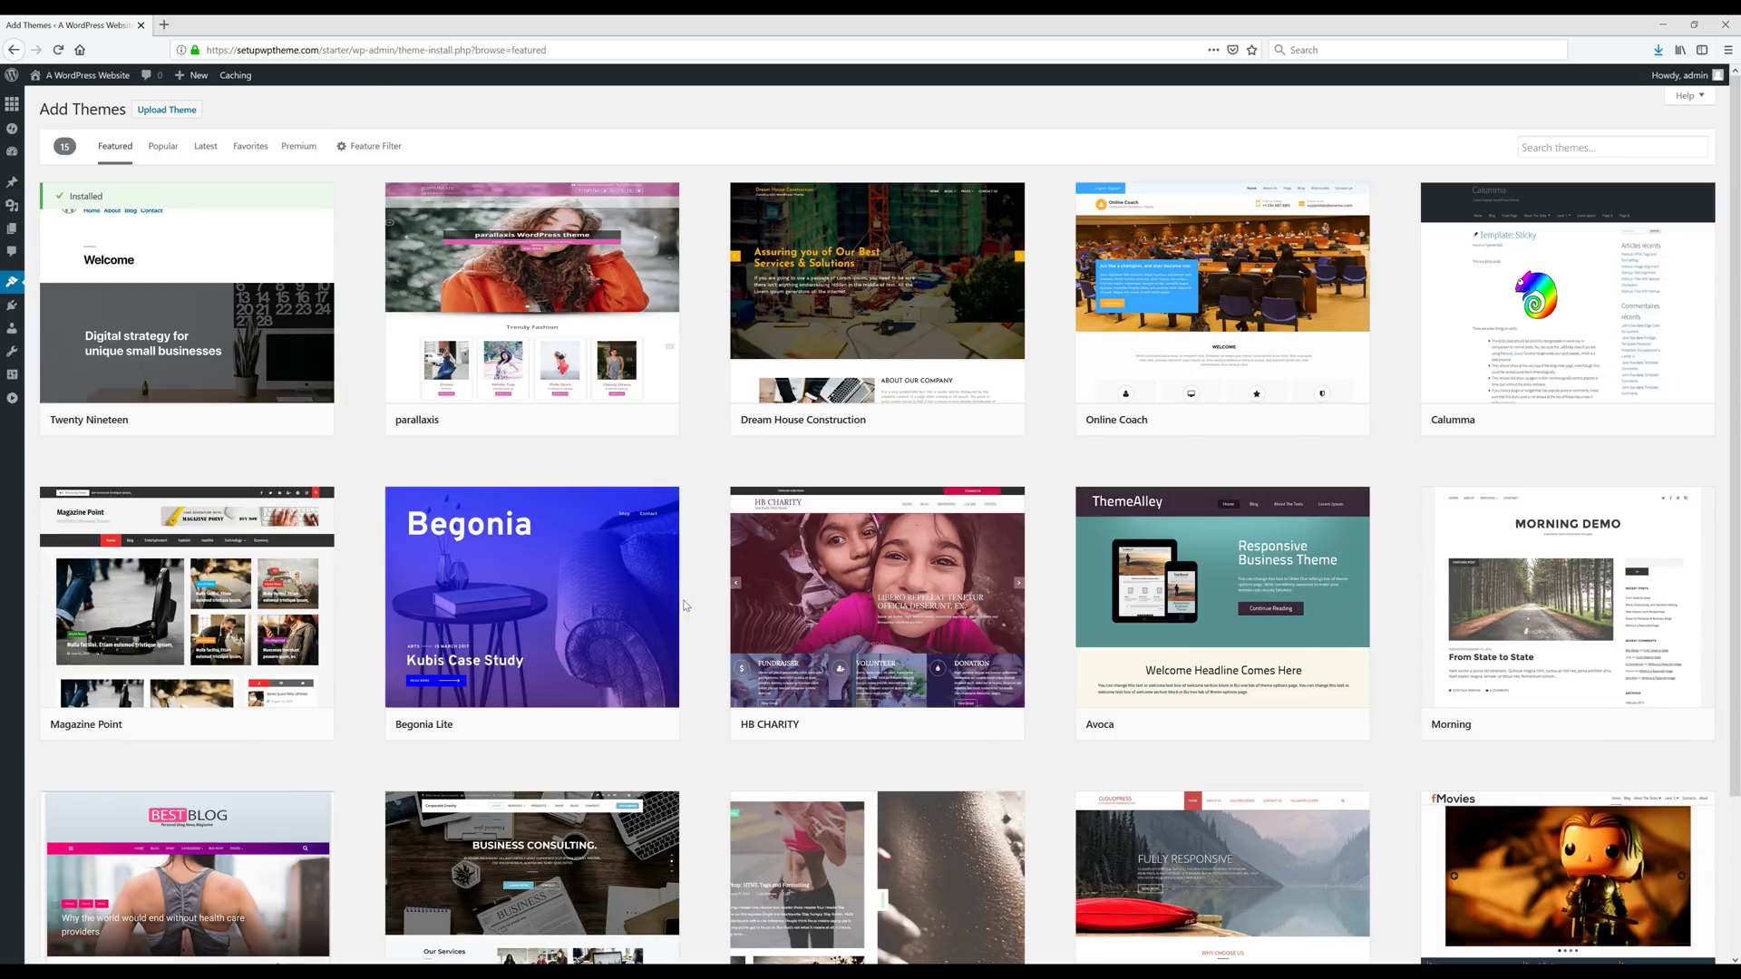
- Browse the popular themes, then search the theme directory for 'hitchcock'
left_click(1568, 395)
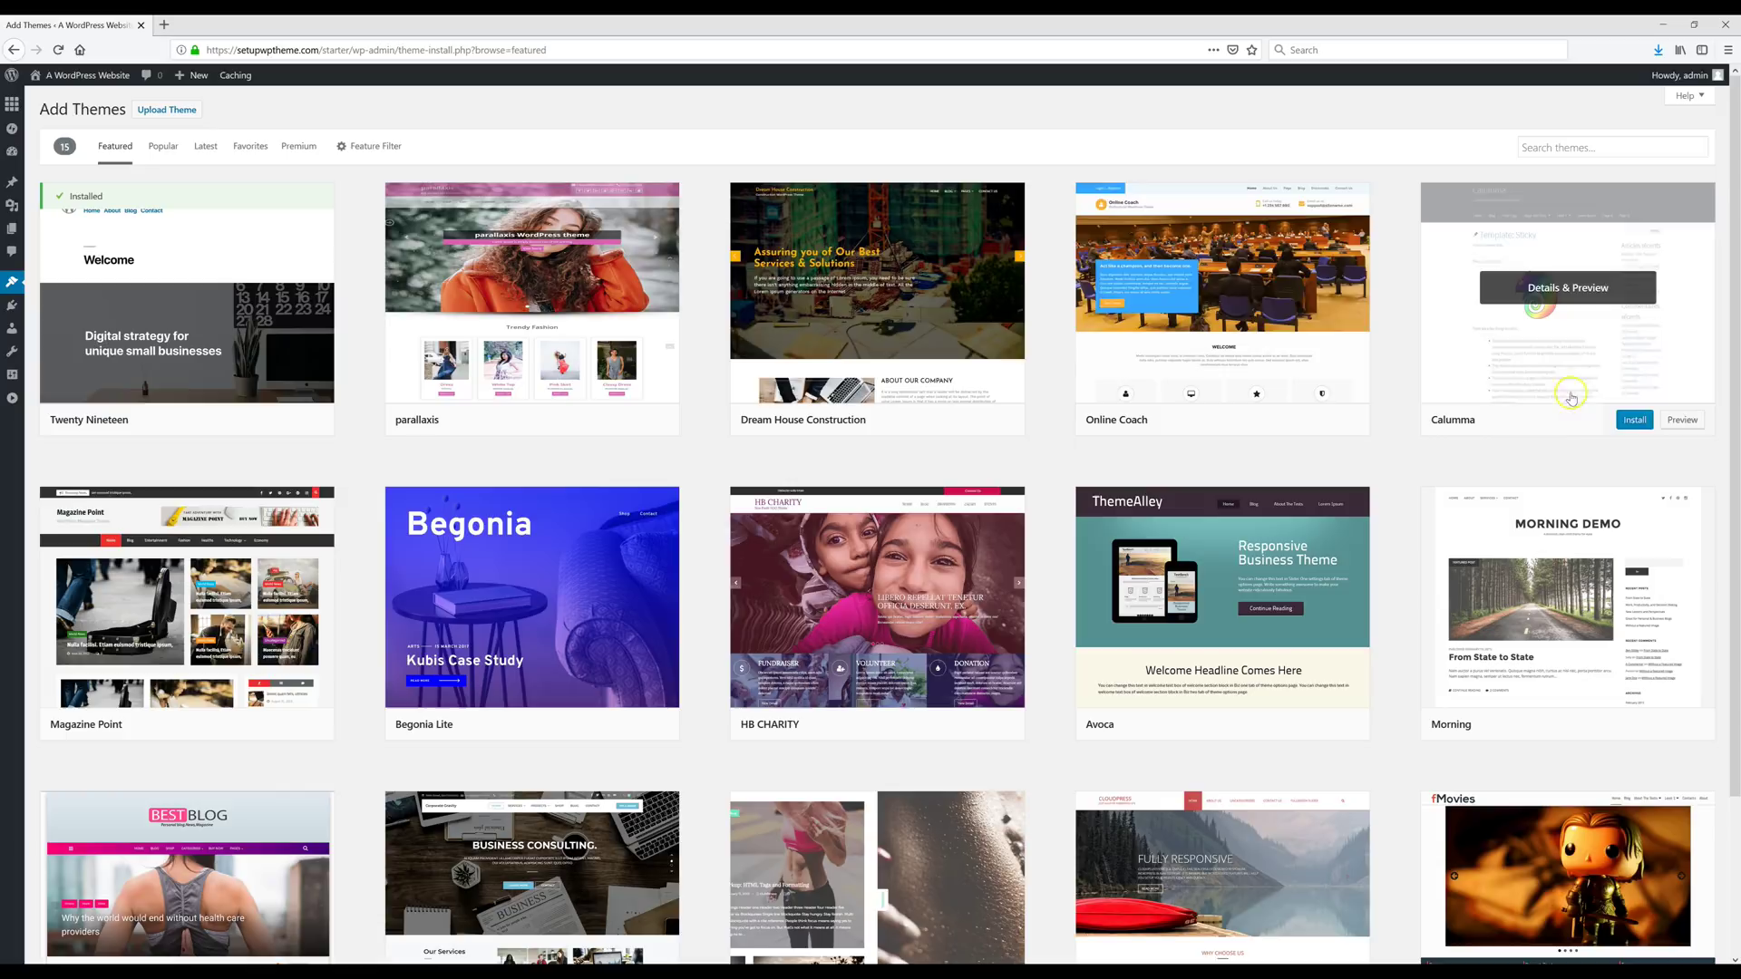
left_click(168, 156)
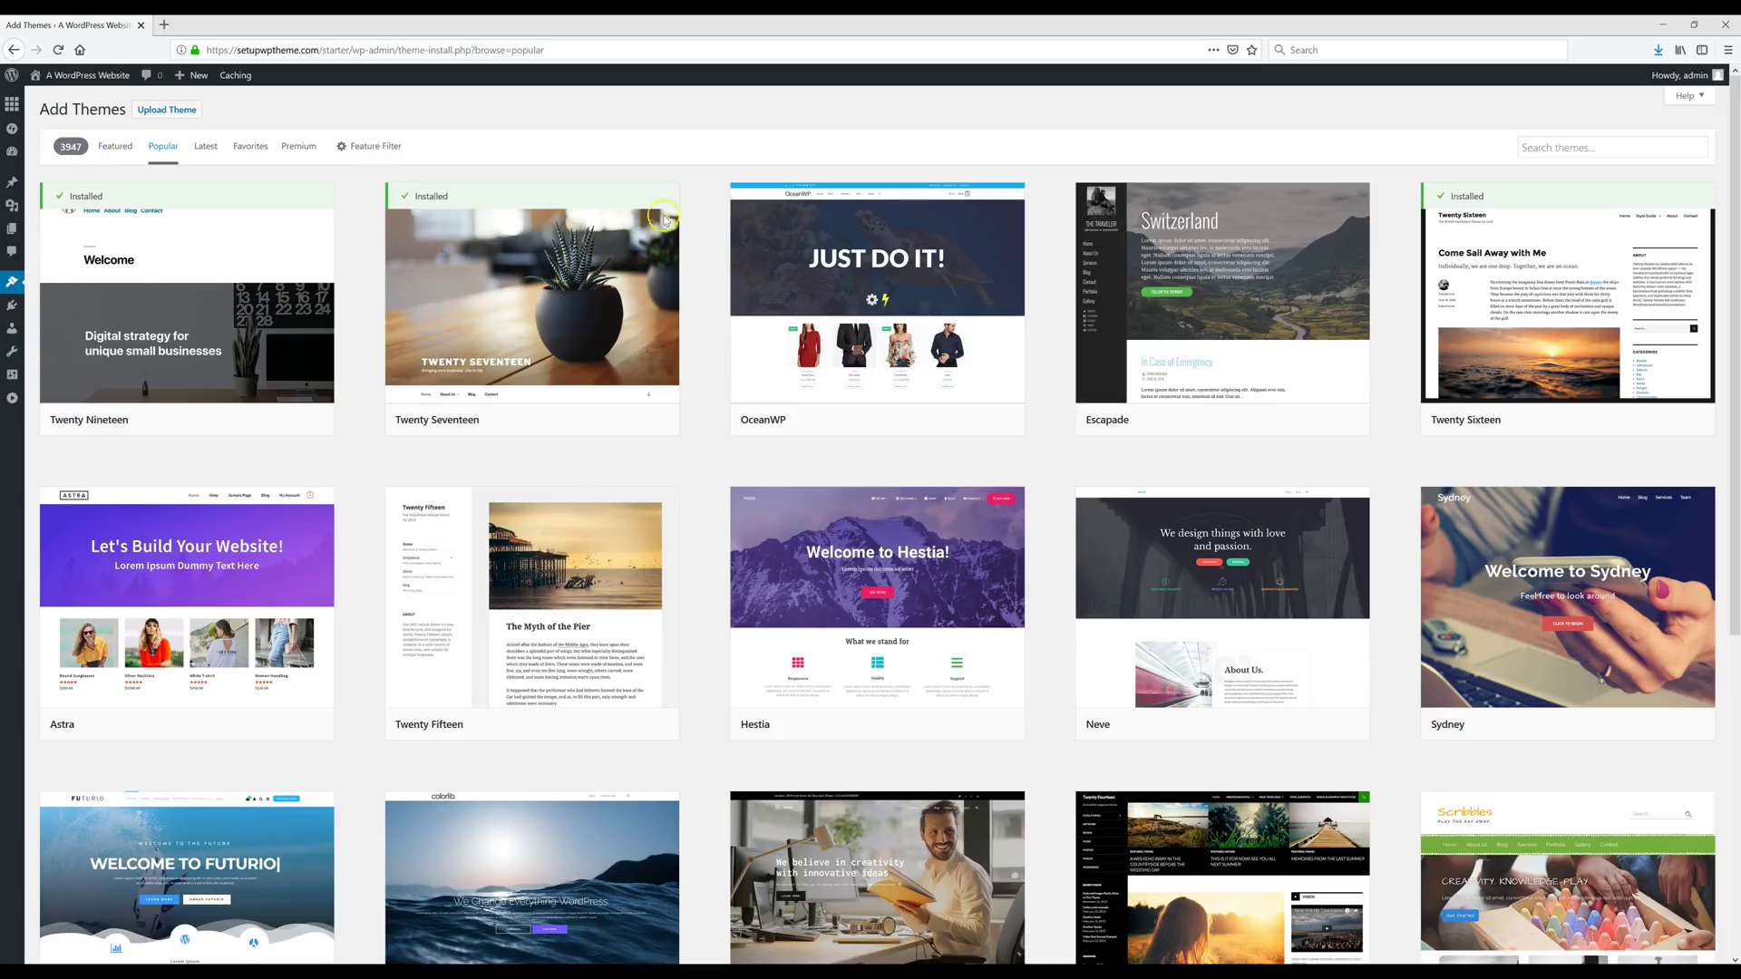
scroll(595, 487, "down", 7)
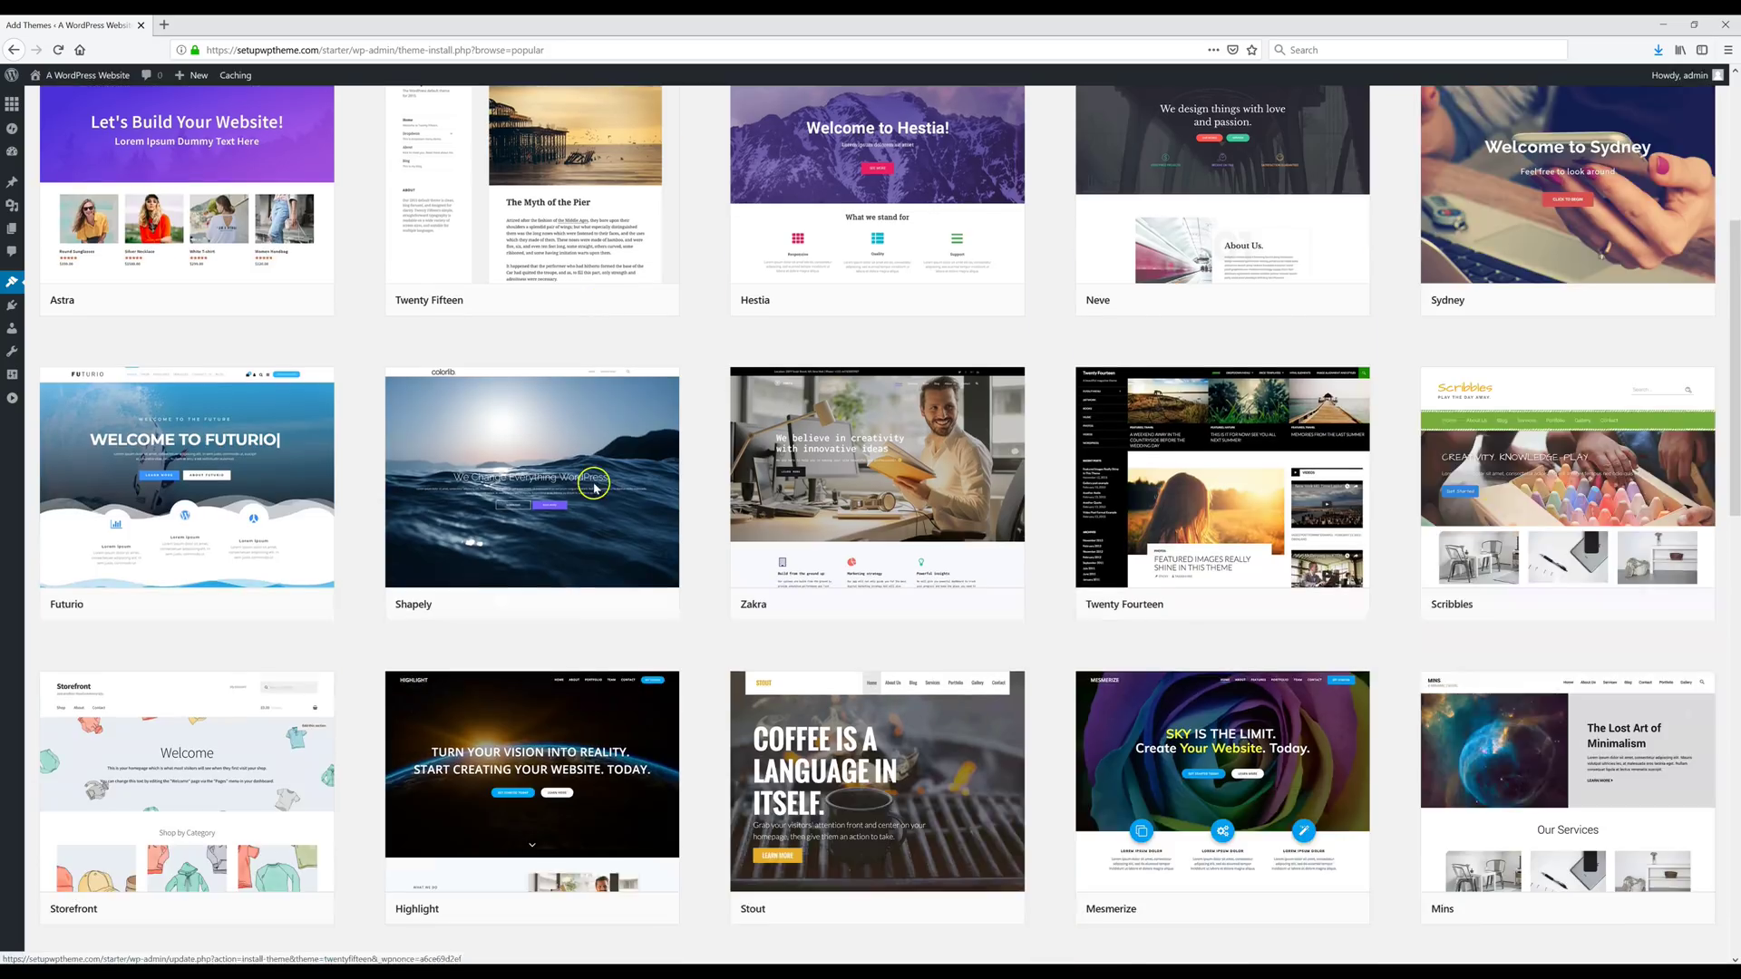
scroll(907, 363, "up", 7)
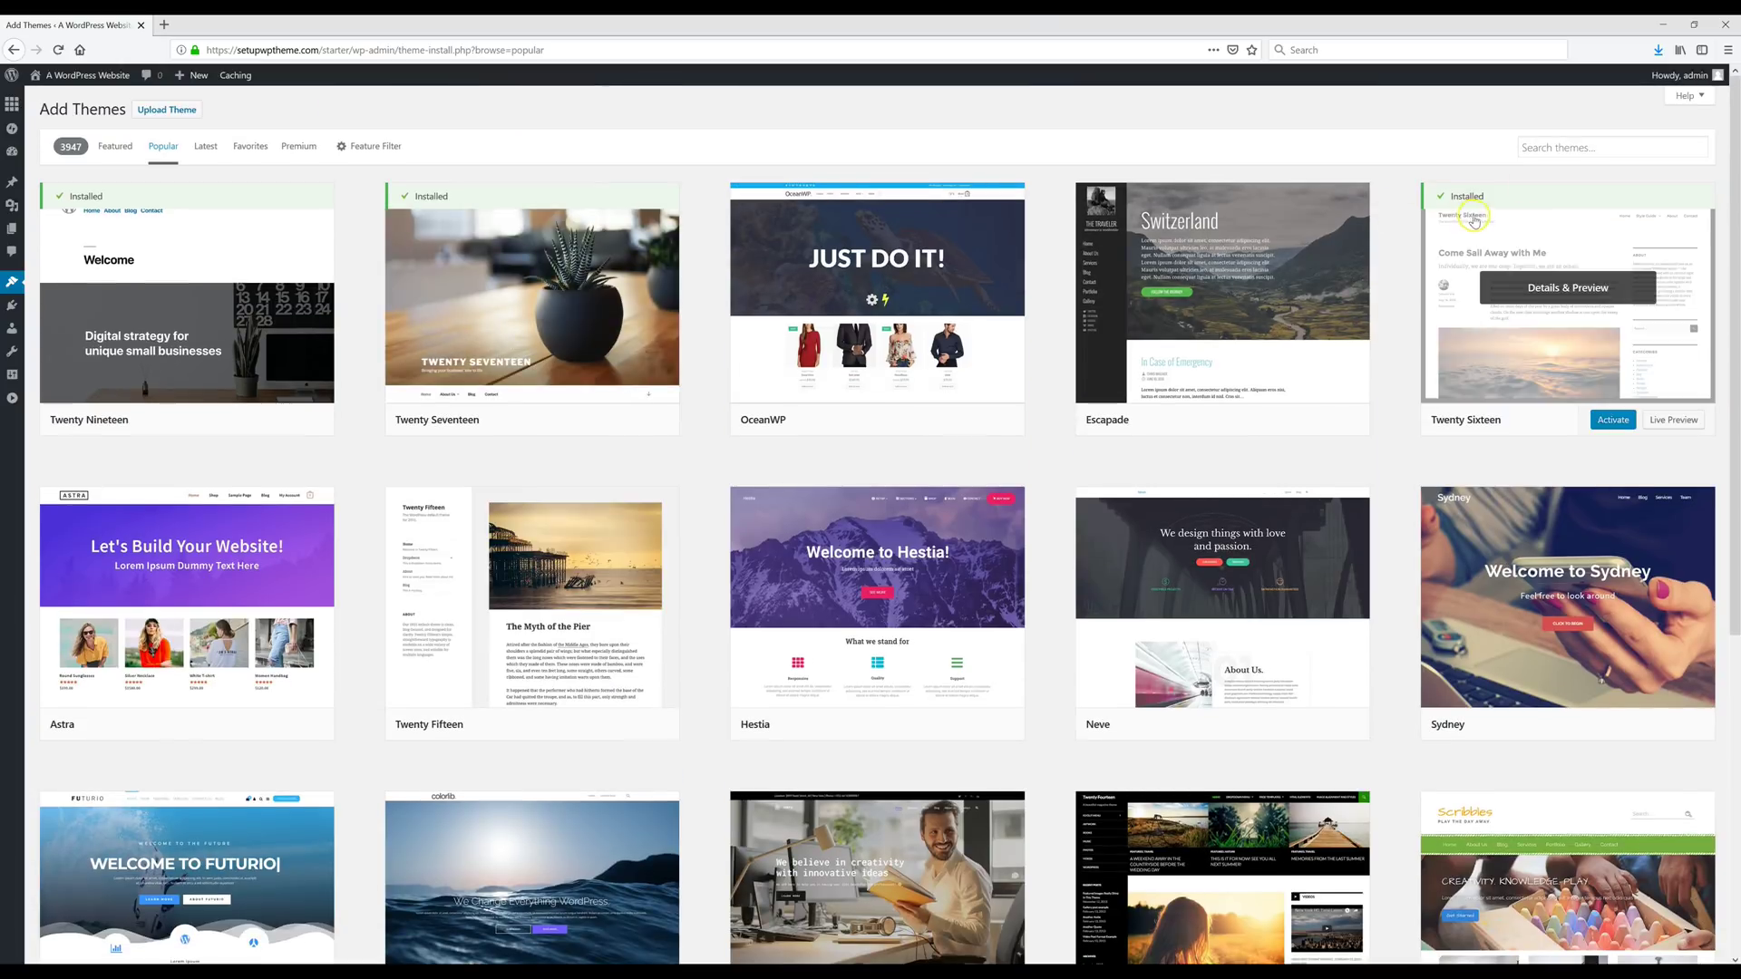
left_click(1600, 147)
type("hitchcock")
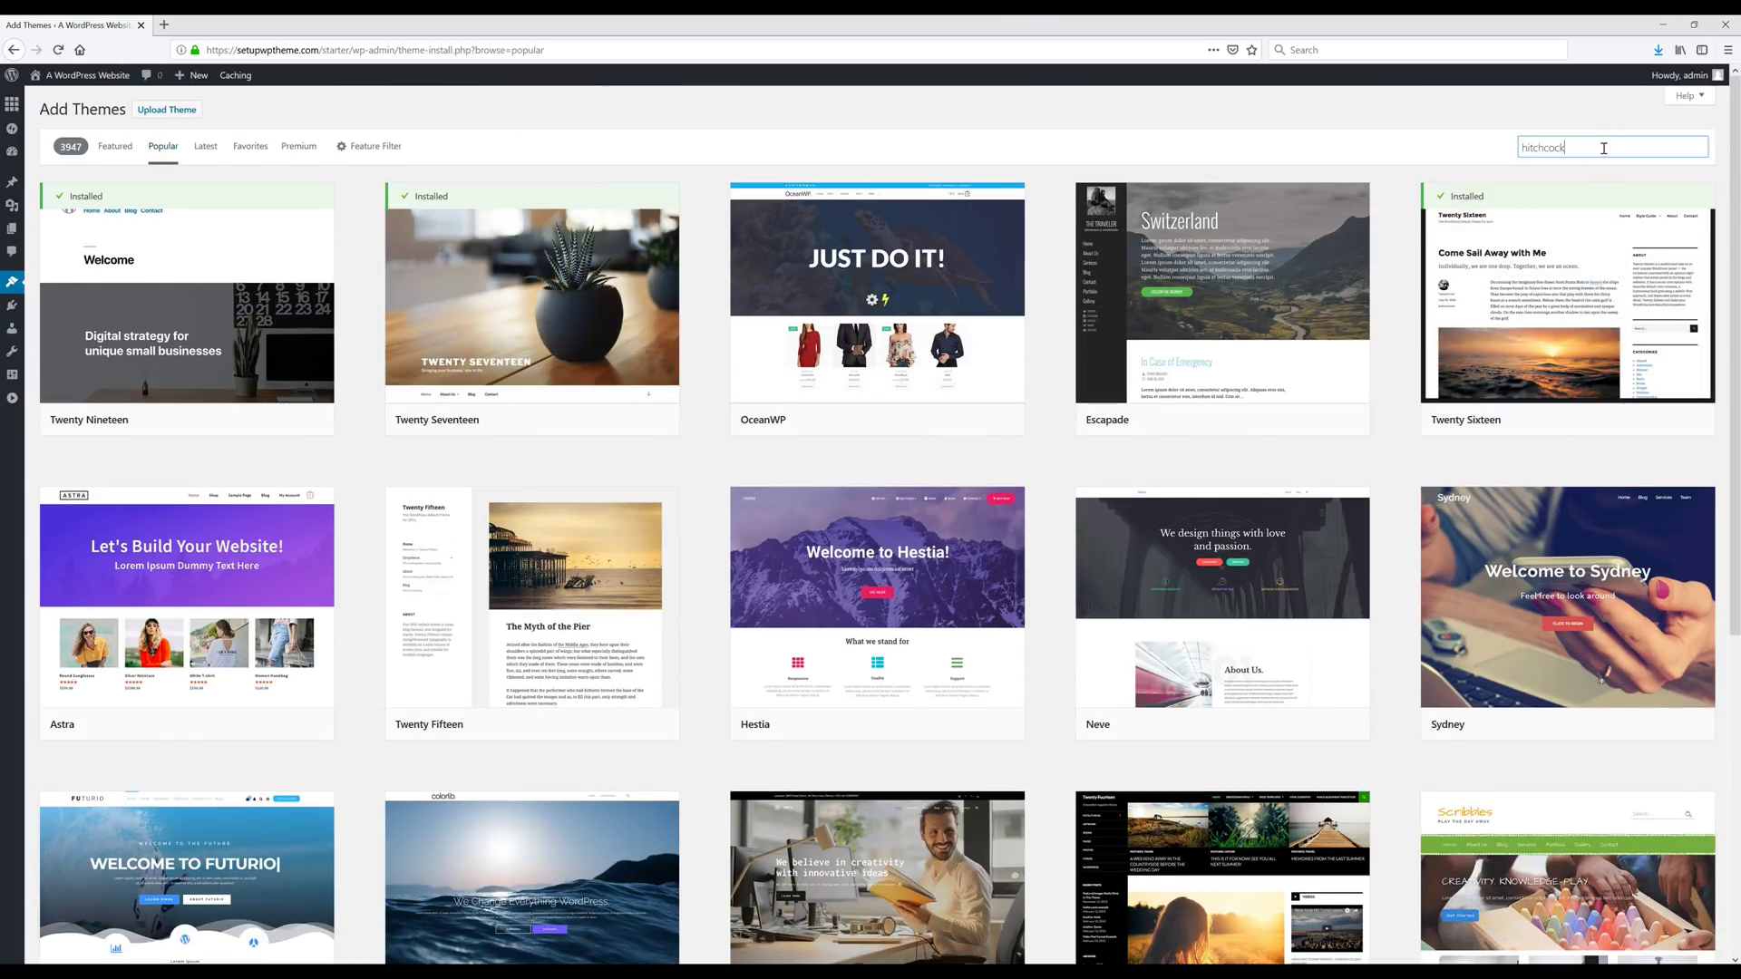
left_click(1581, 160)
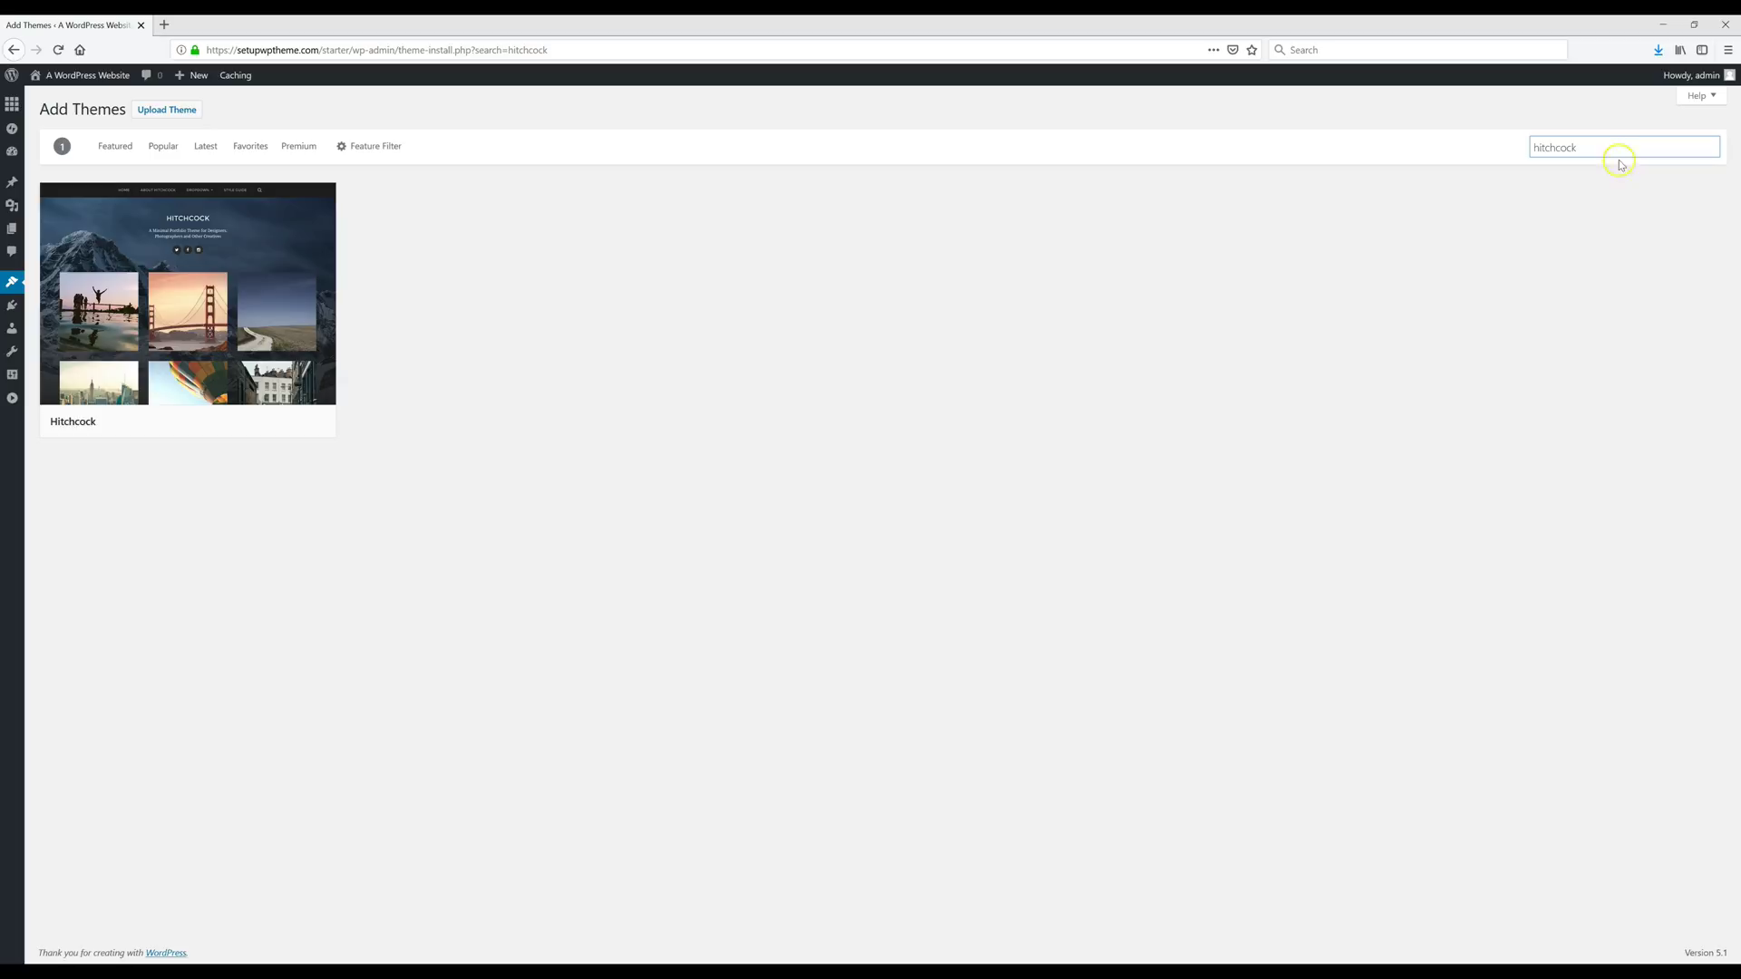
- Install and activate the Hitchcock theme
mouse_move(242, 238)
mouse_move(247, 427)
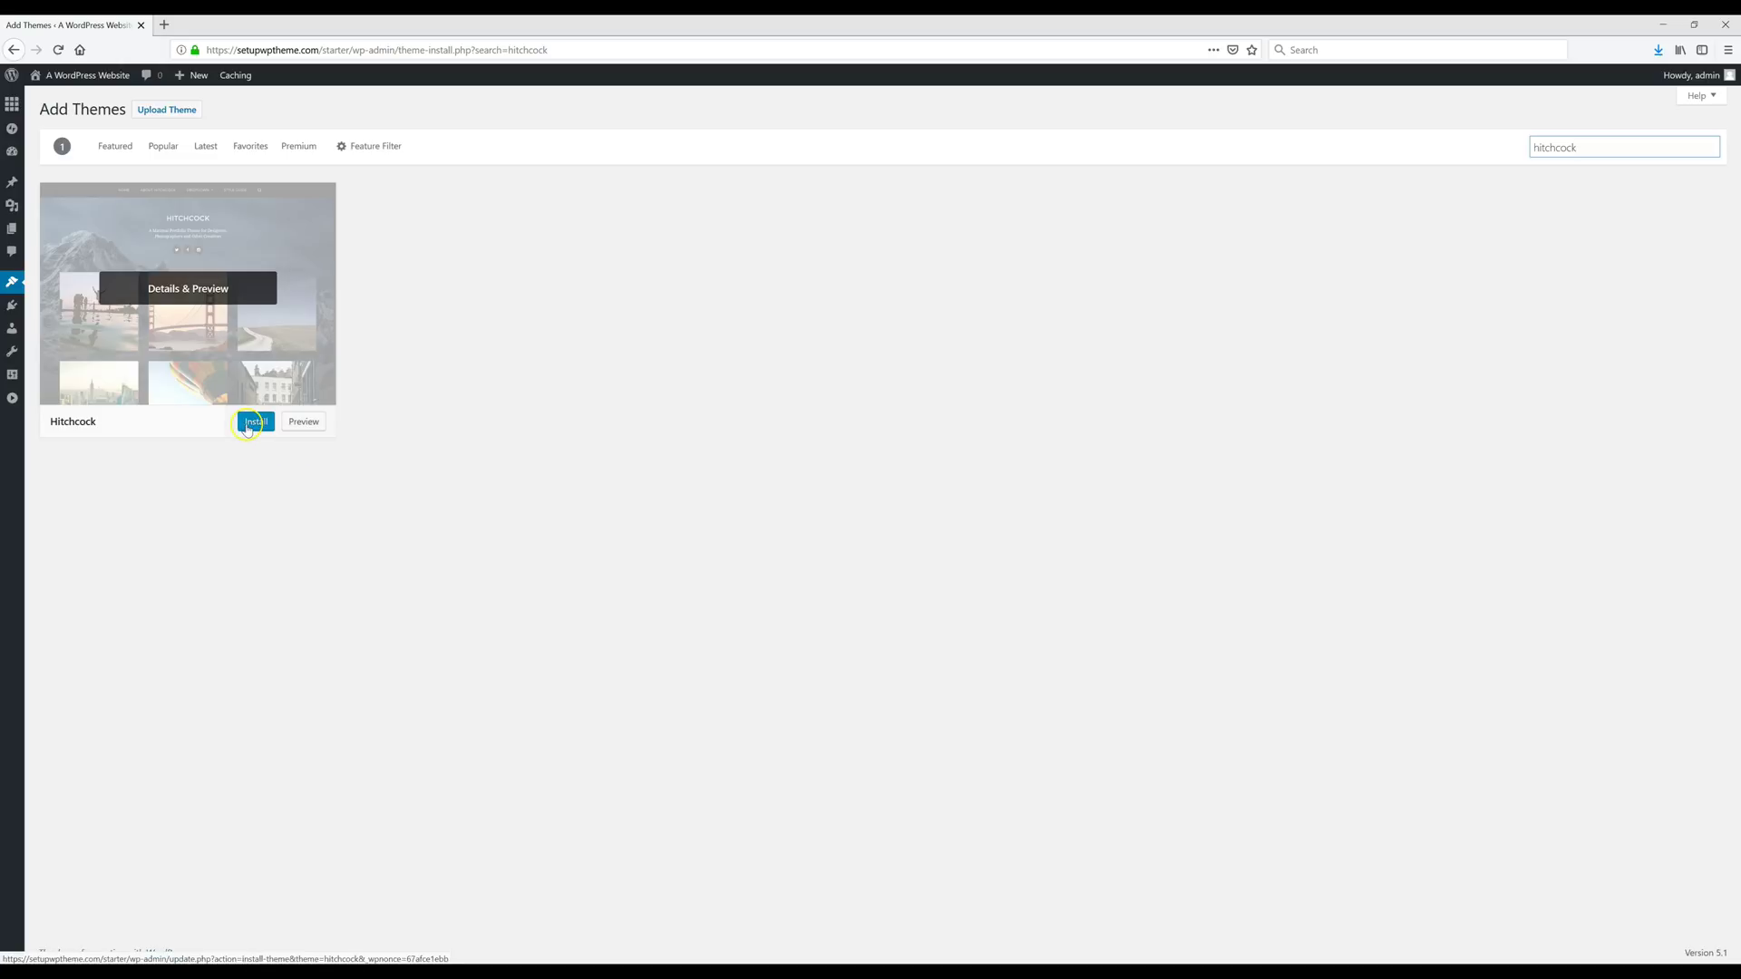
left_click(255, 423)
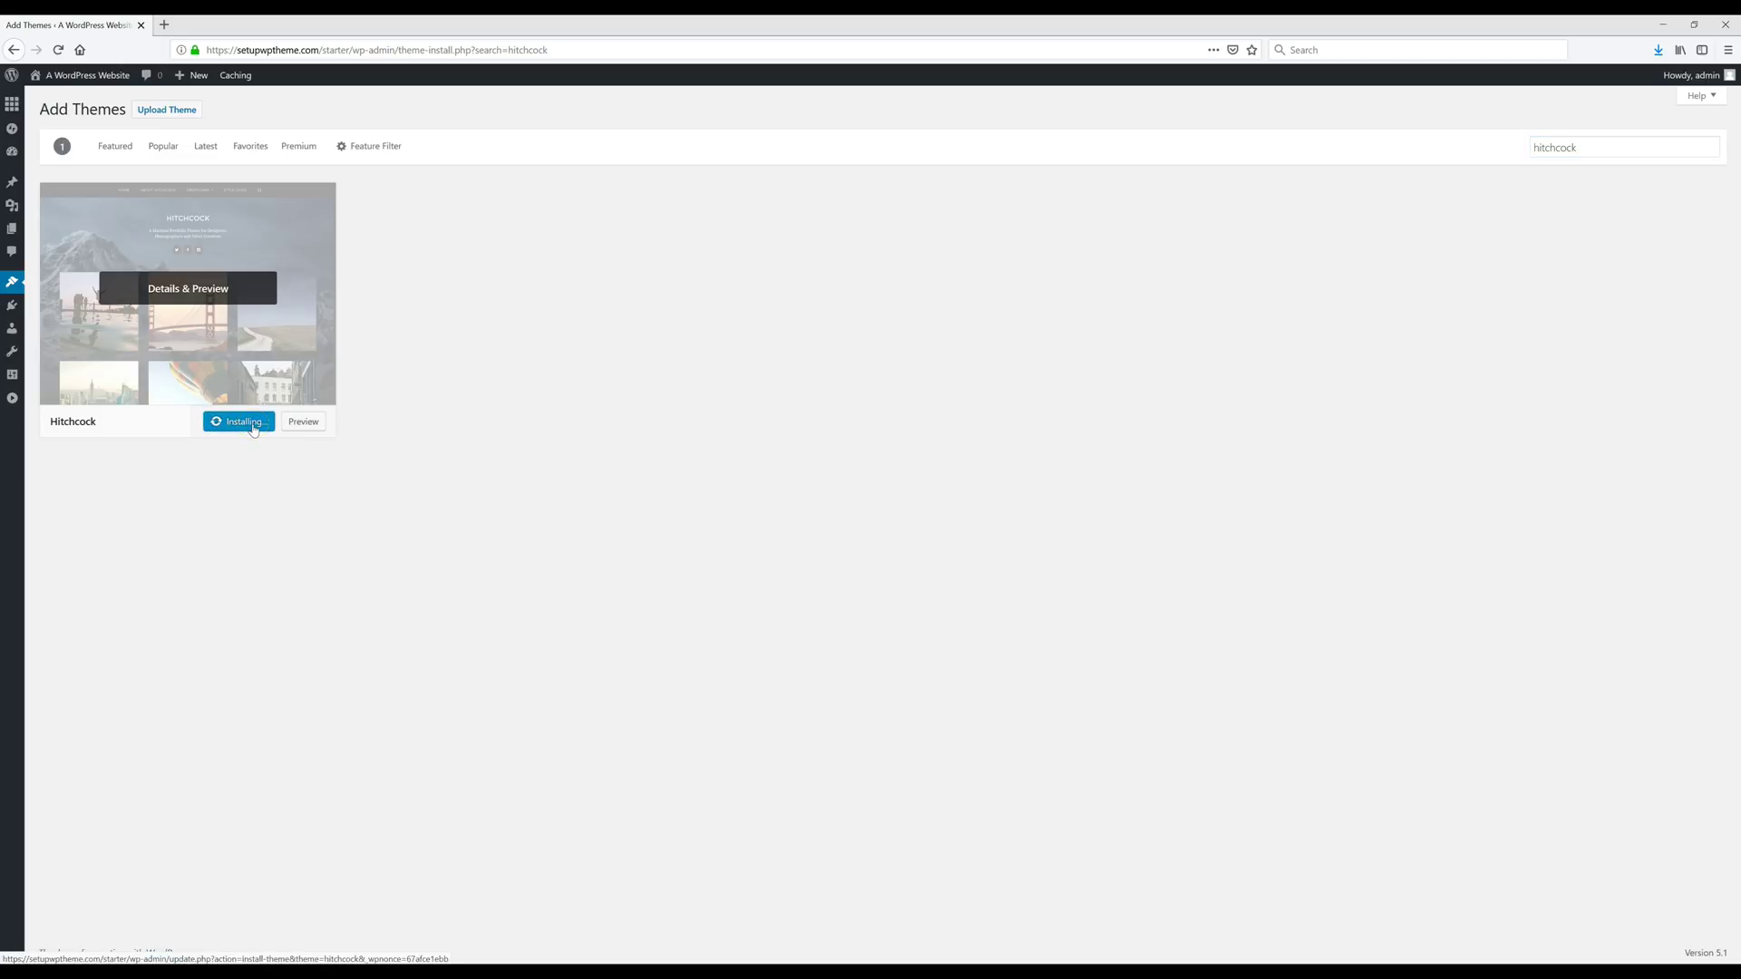
left_click(238, 426)
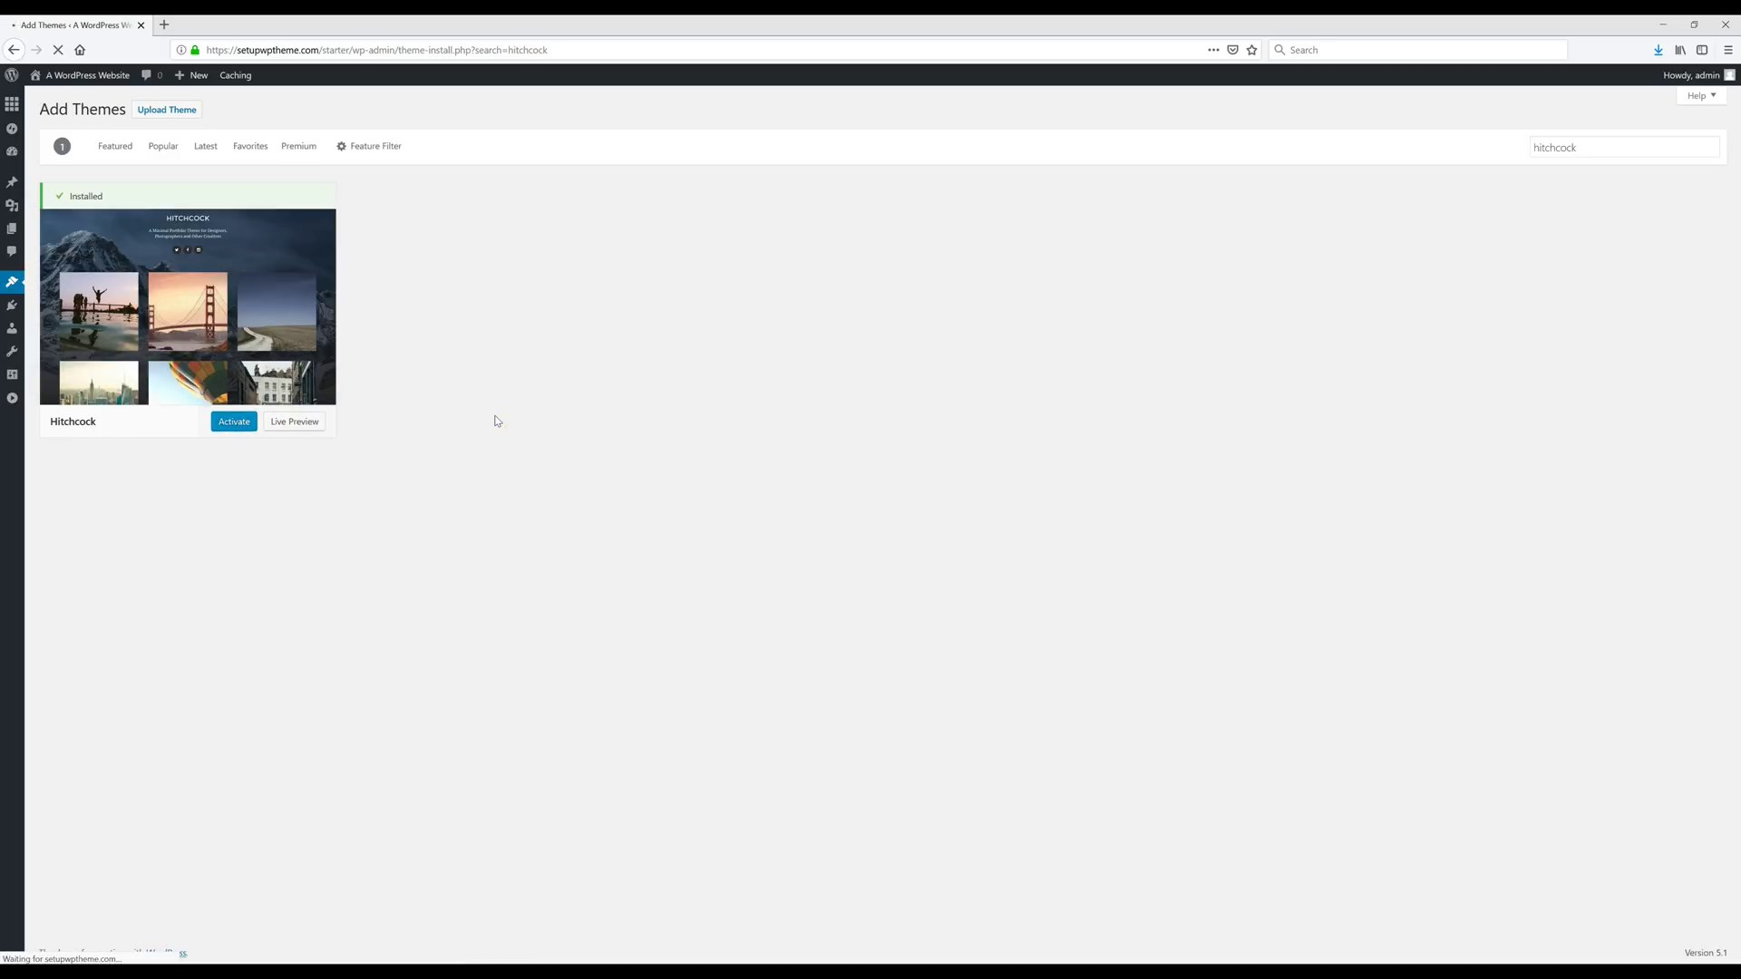
left_click(455, 490)
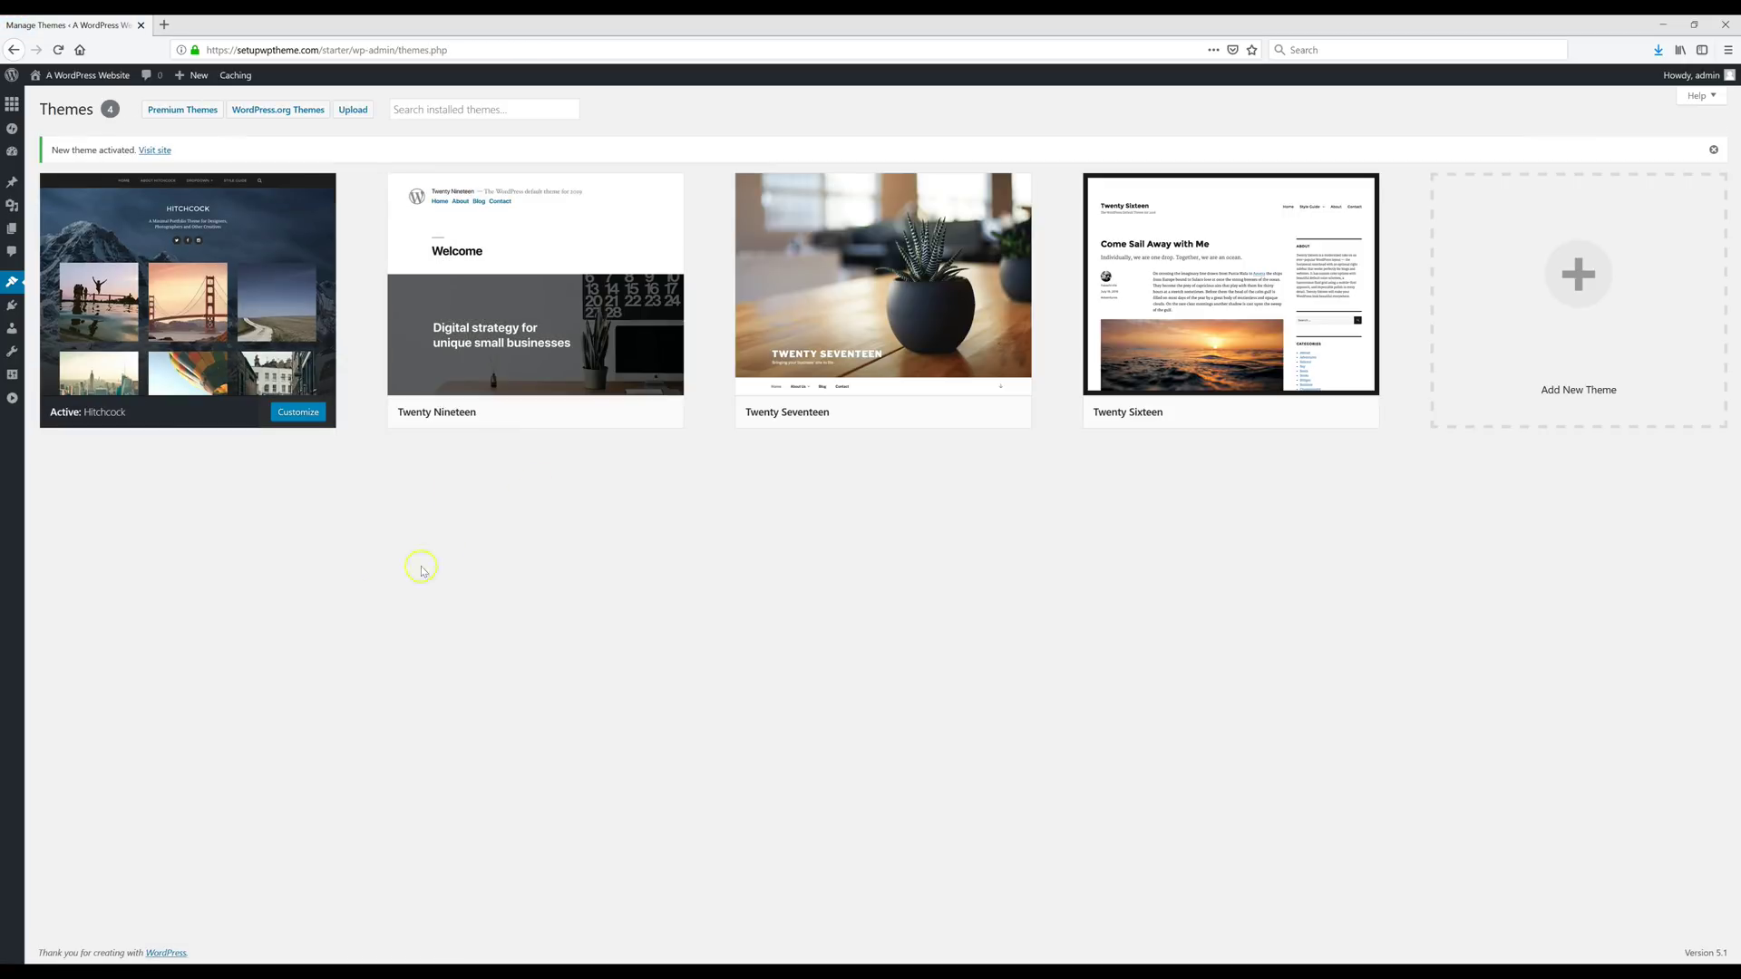
- Upload header image.jpeg through Customize > Header Image and crop it as the new header
left_click(155, 150)
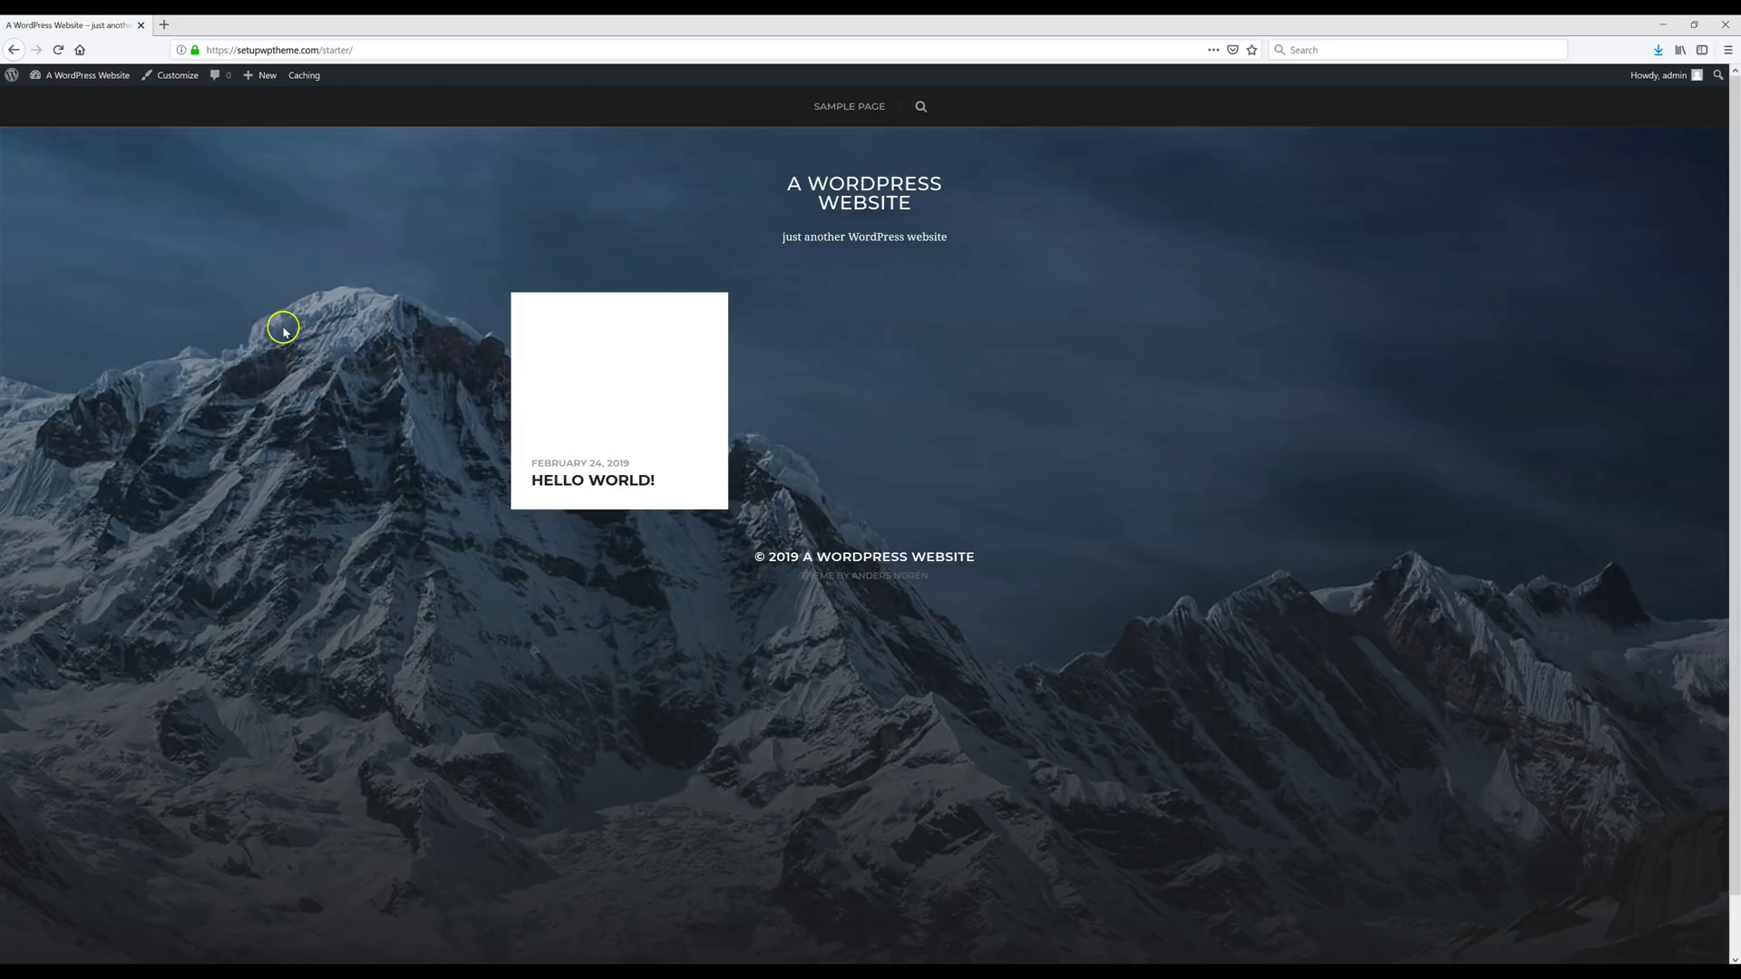
left_click(169, 76)
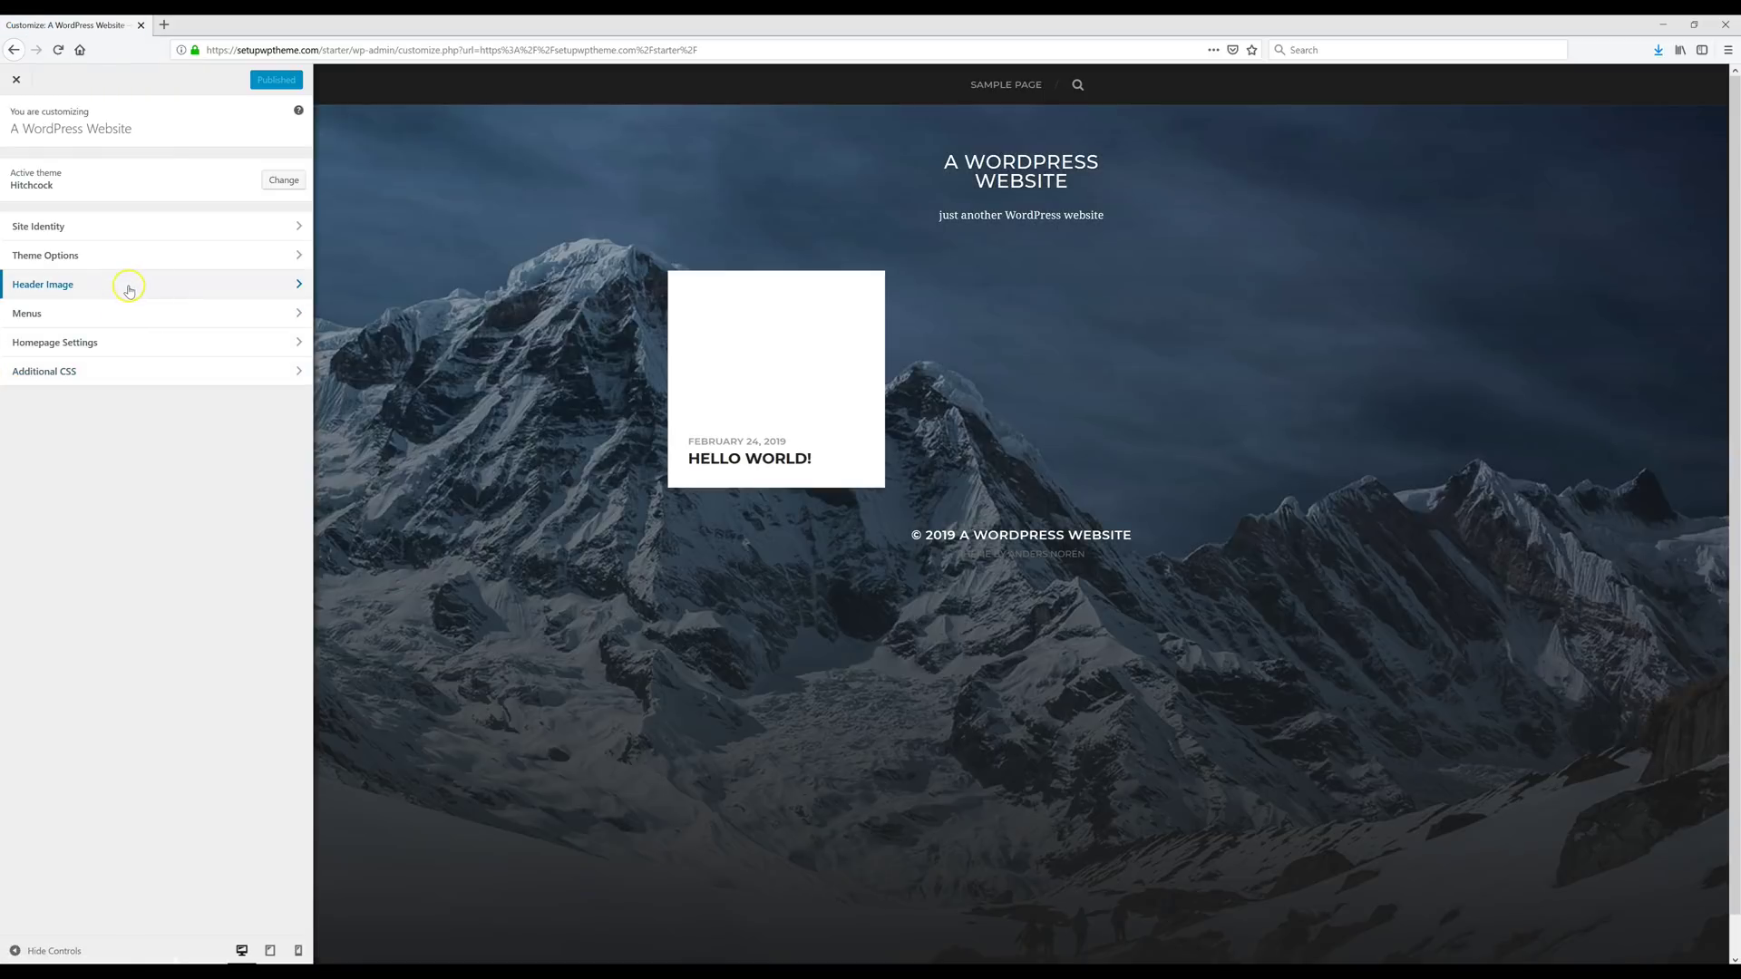
left_click(66, 293)
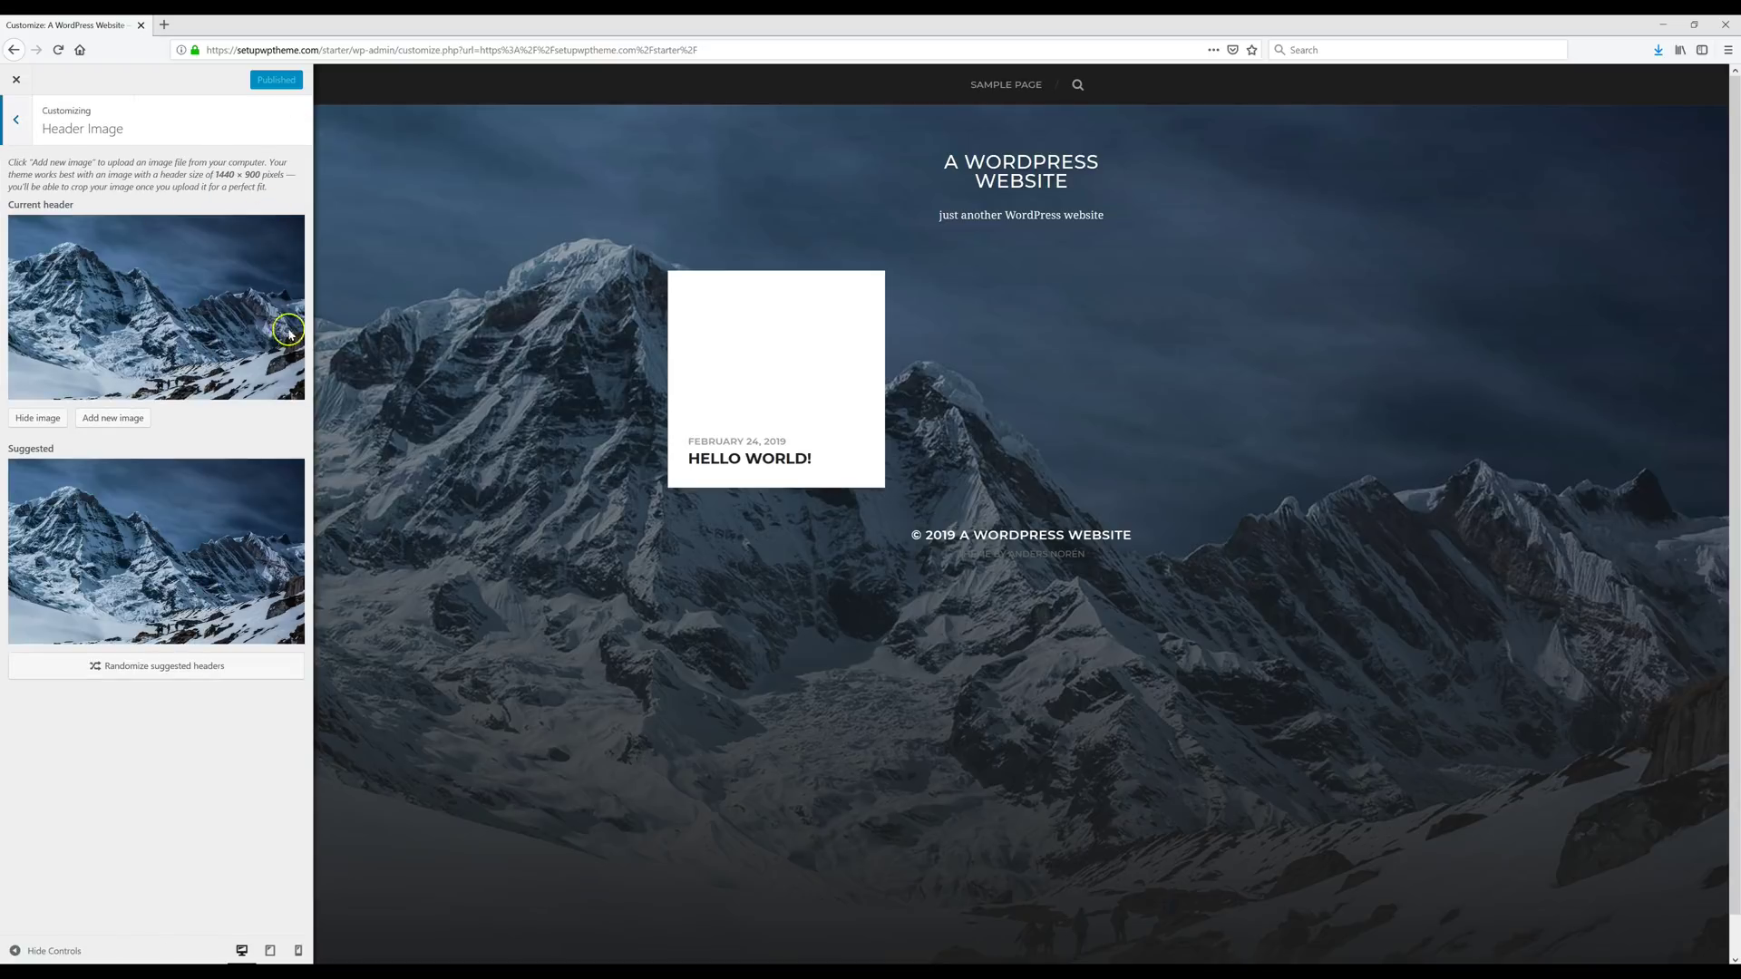
left_click(128, 421)
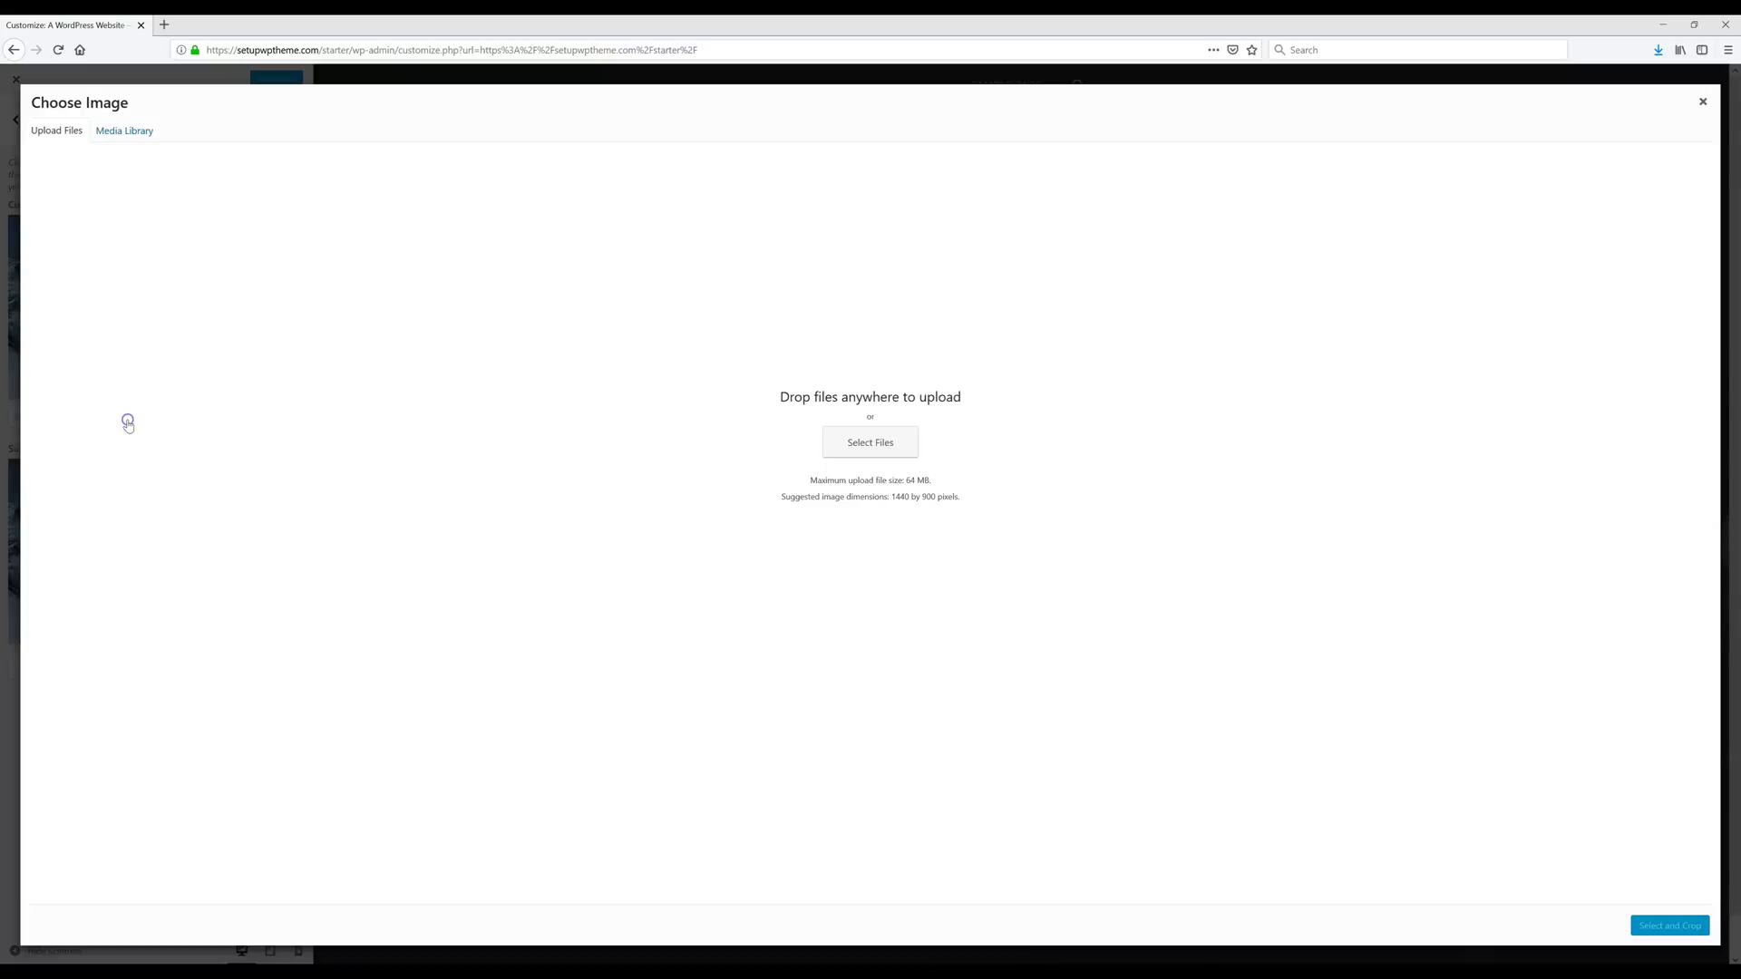
left_click(1693, 25)
left_click_drag(36, 67, 917, 486)
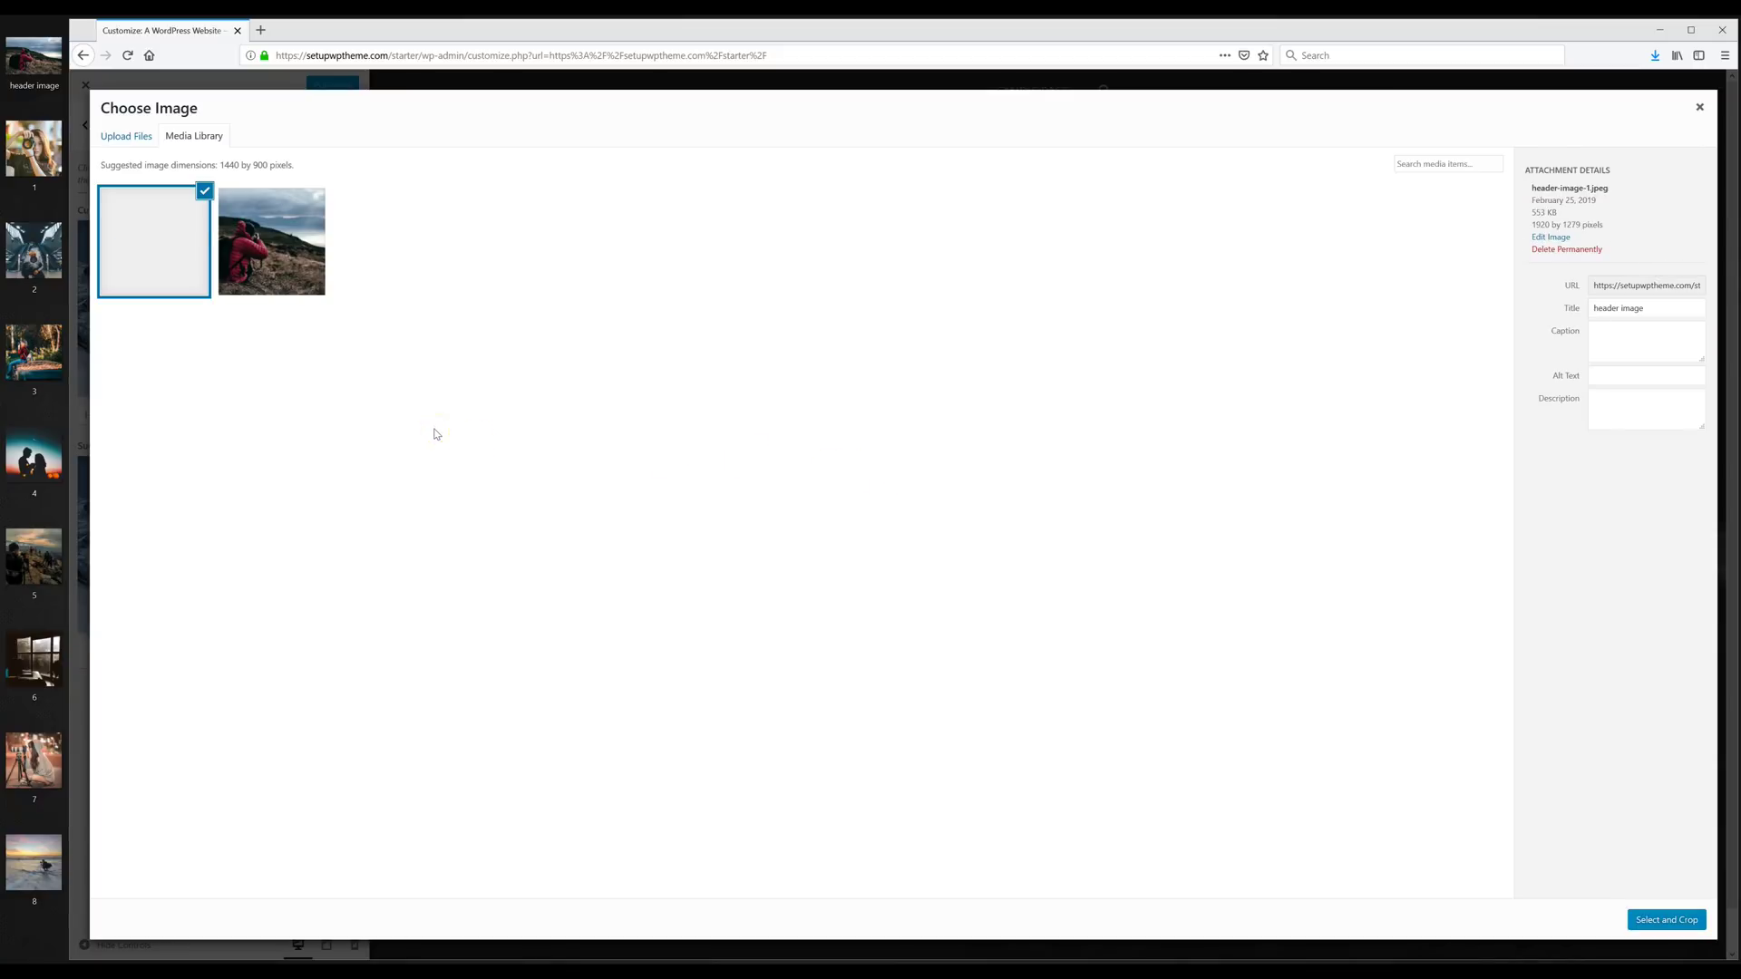
left_click(1667, 920)
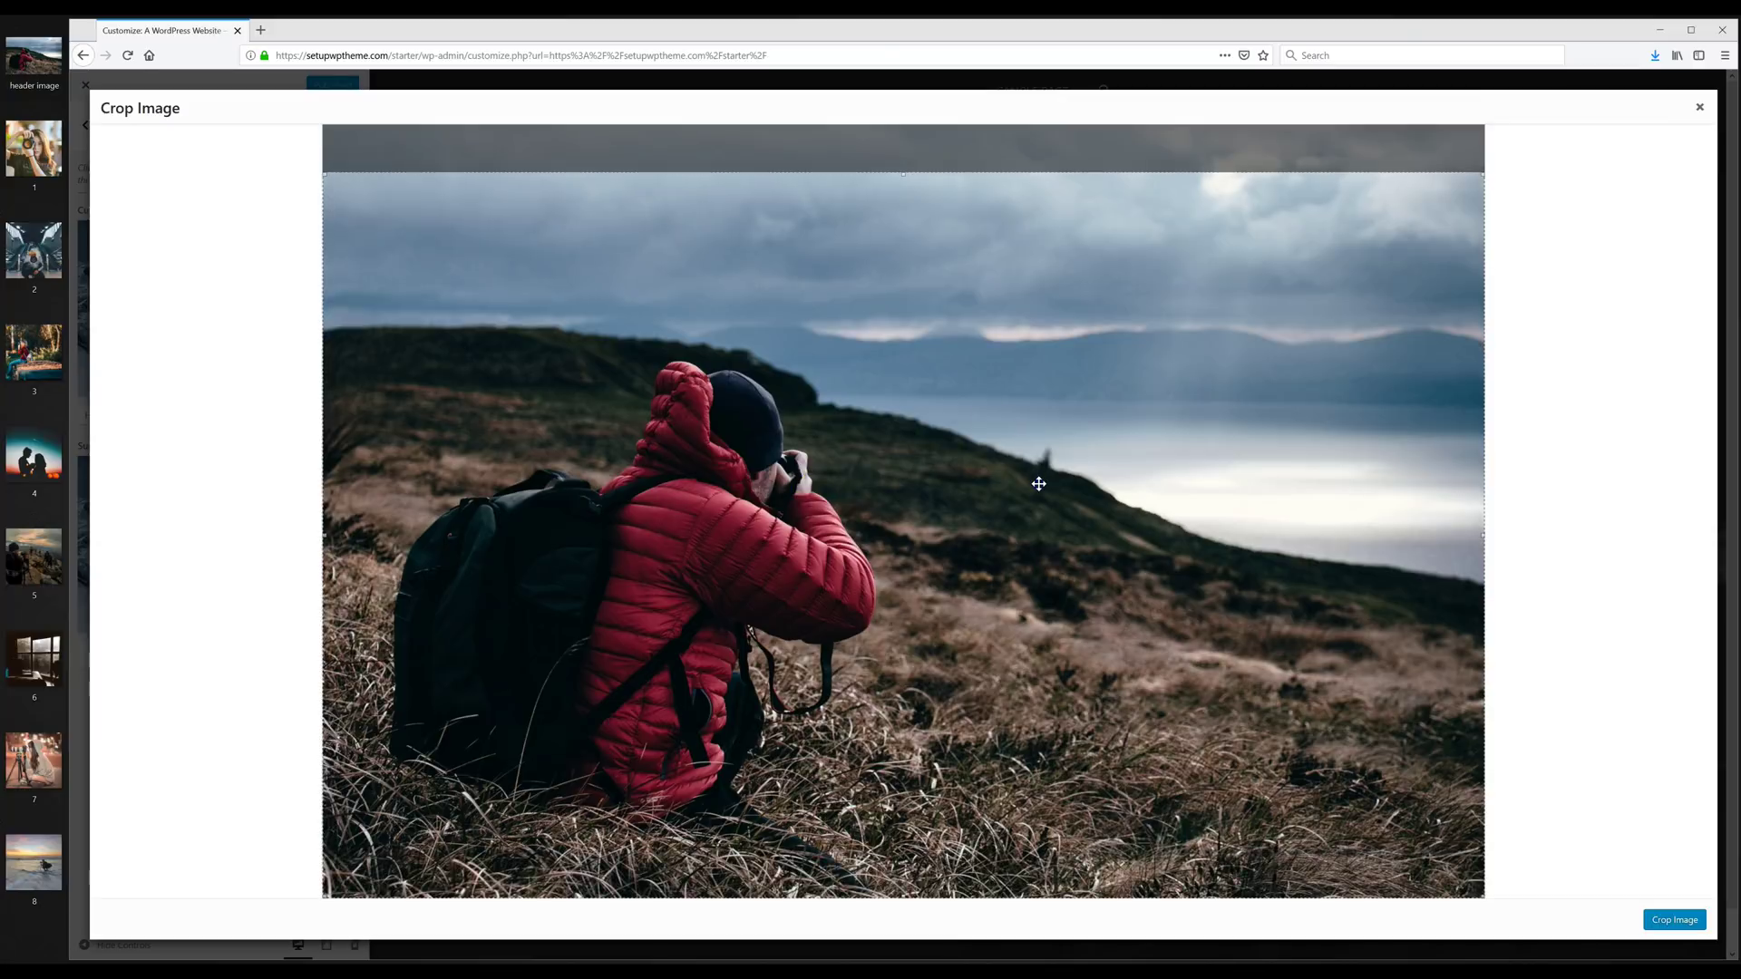
left_click(1671, 921)
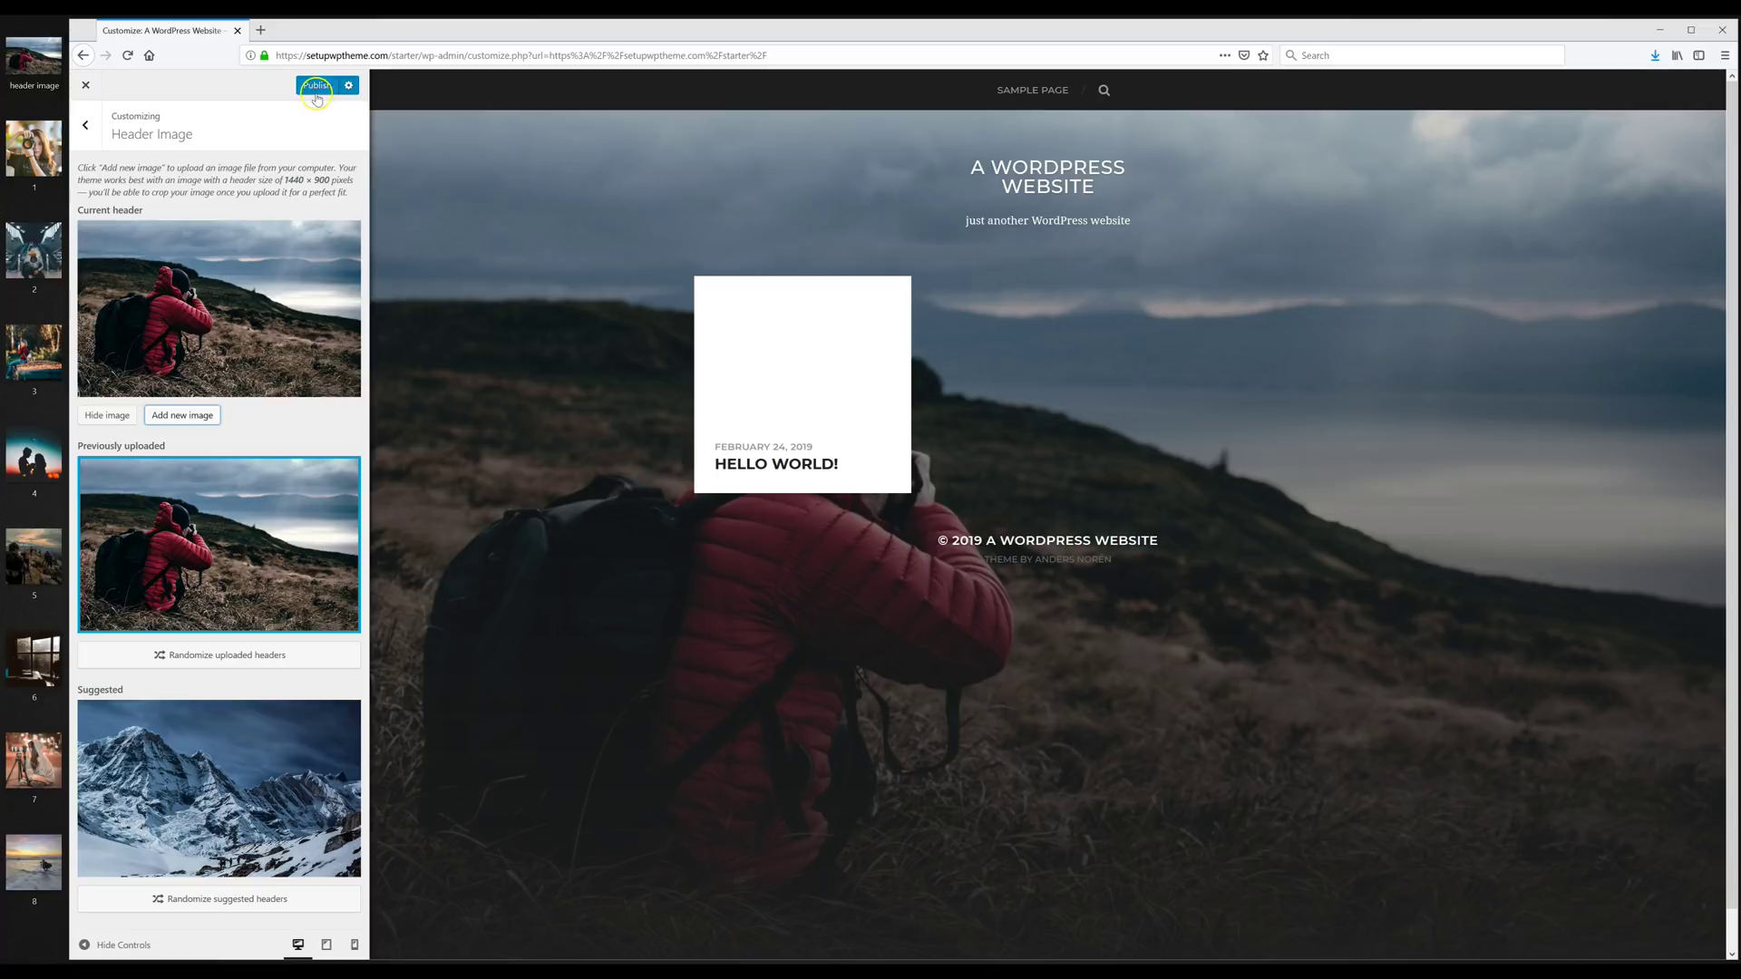
- Publish the red-jacket header photo, then leave the Customizer for the admin Dashboard
left_click(315, 88)
left_click(470, 152)
left_click(360, 33)
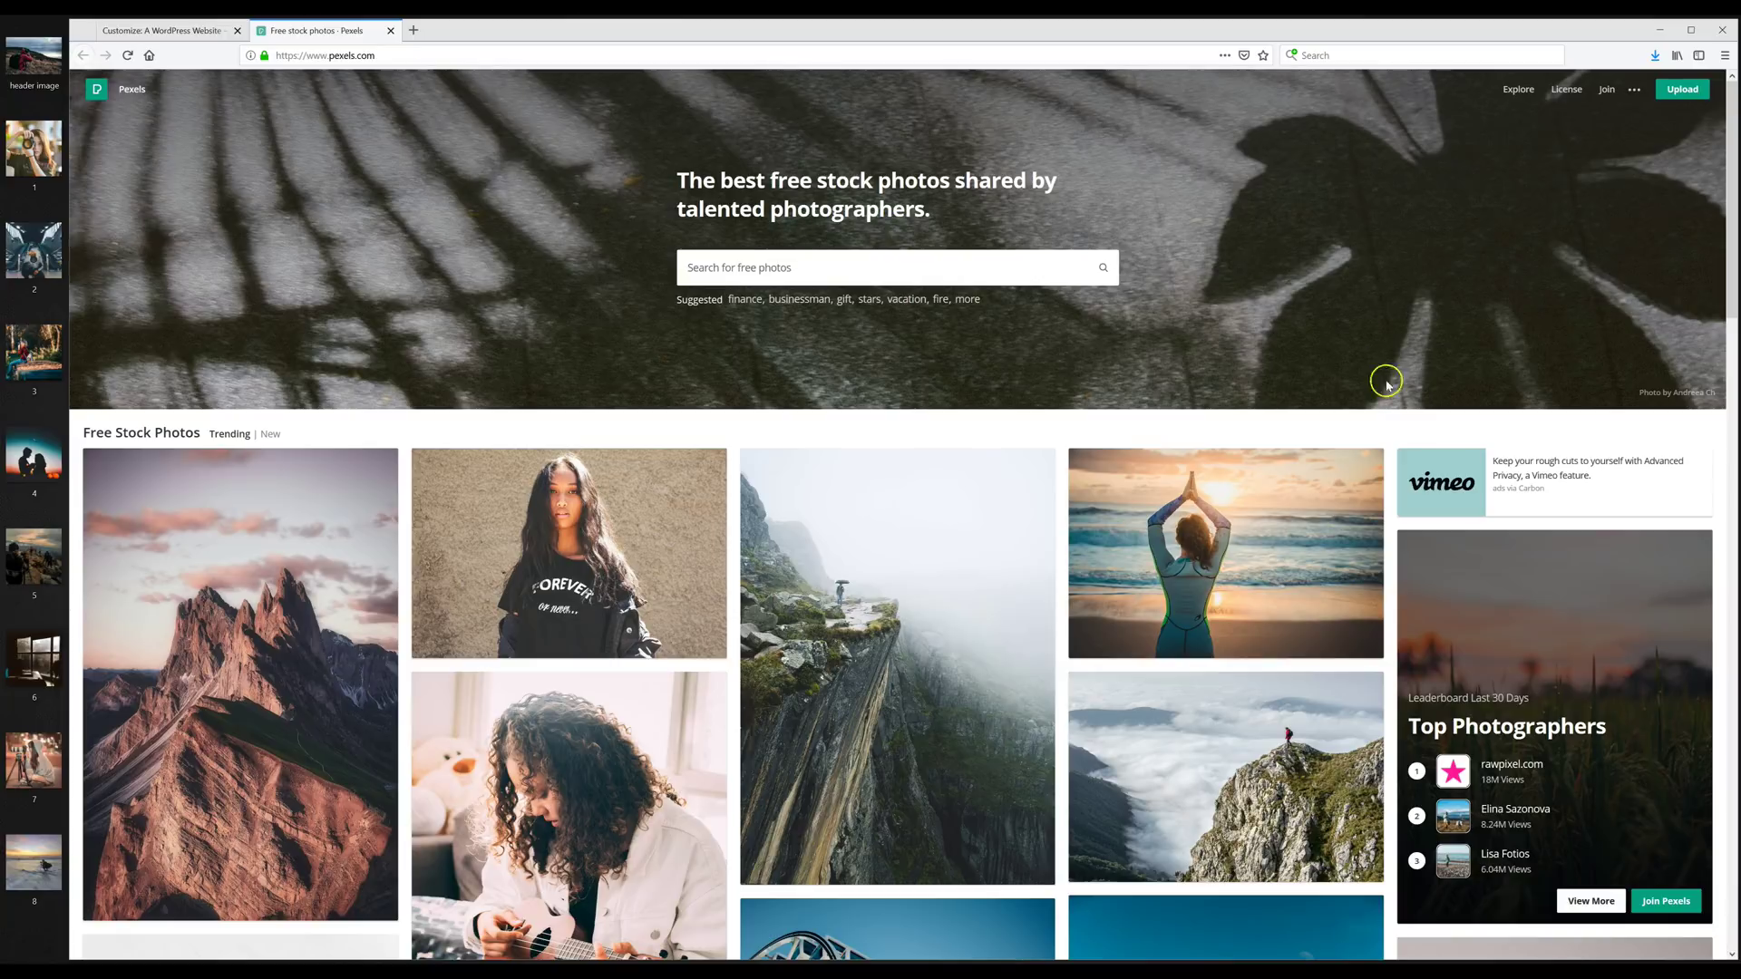
left_click(181, 31)
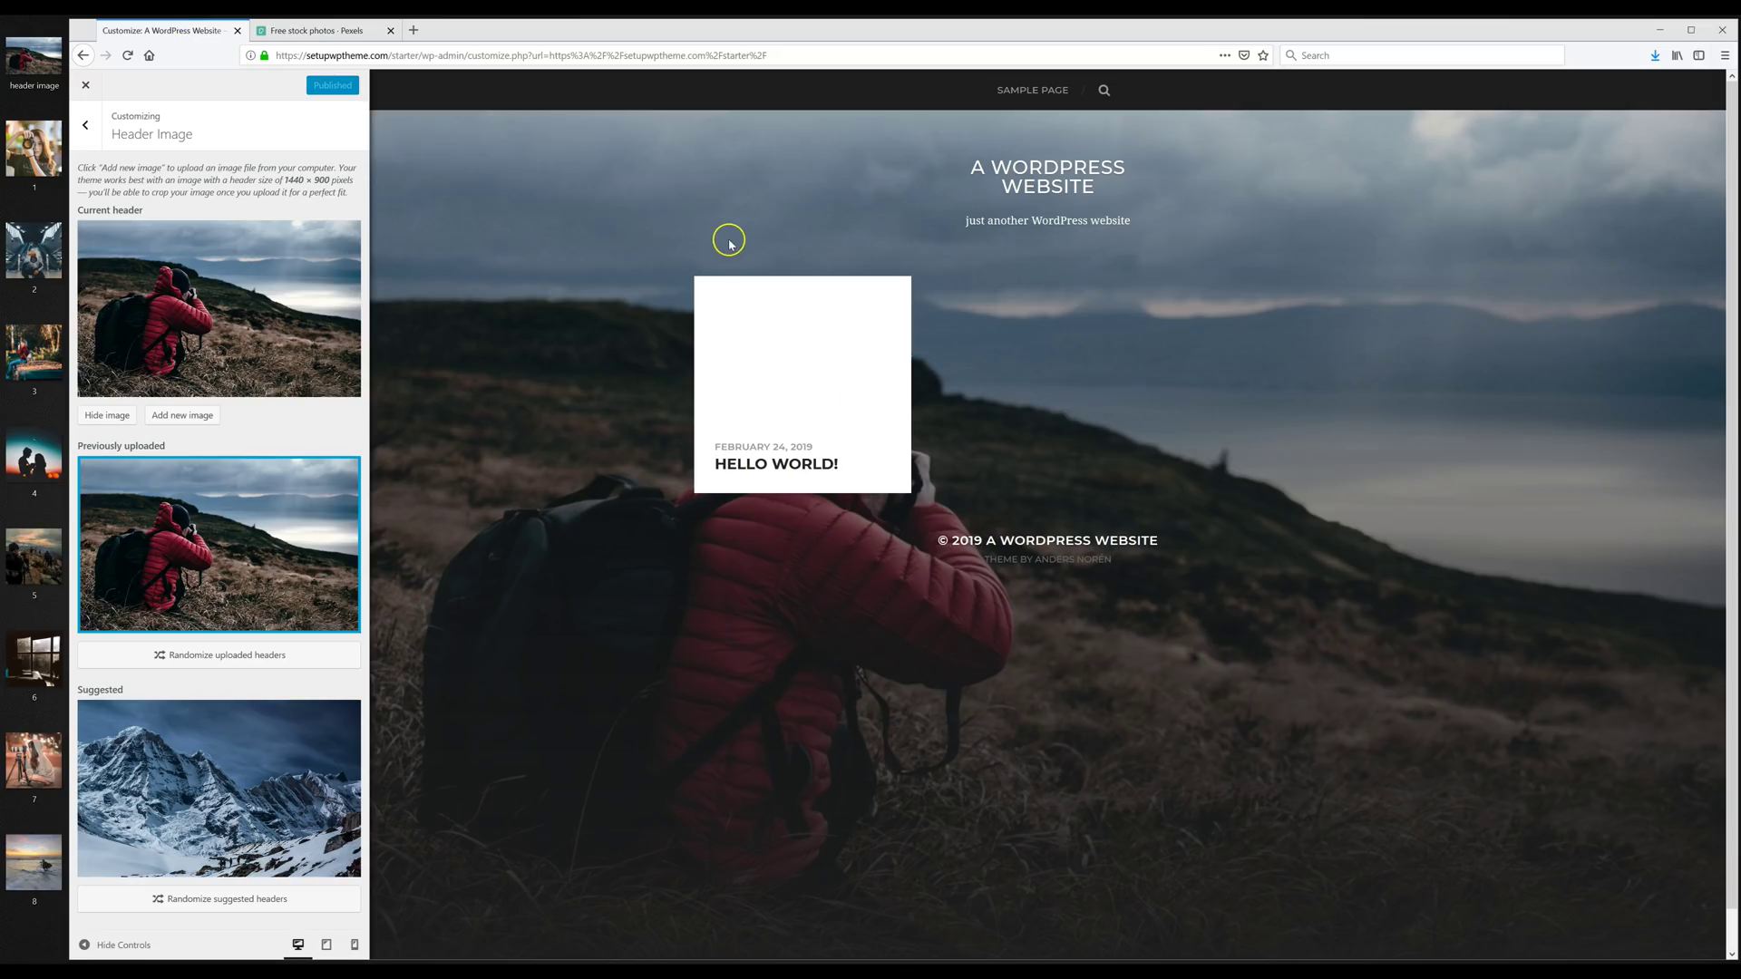
left_click(88, 86)
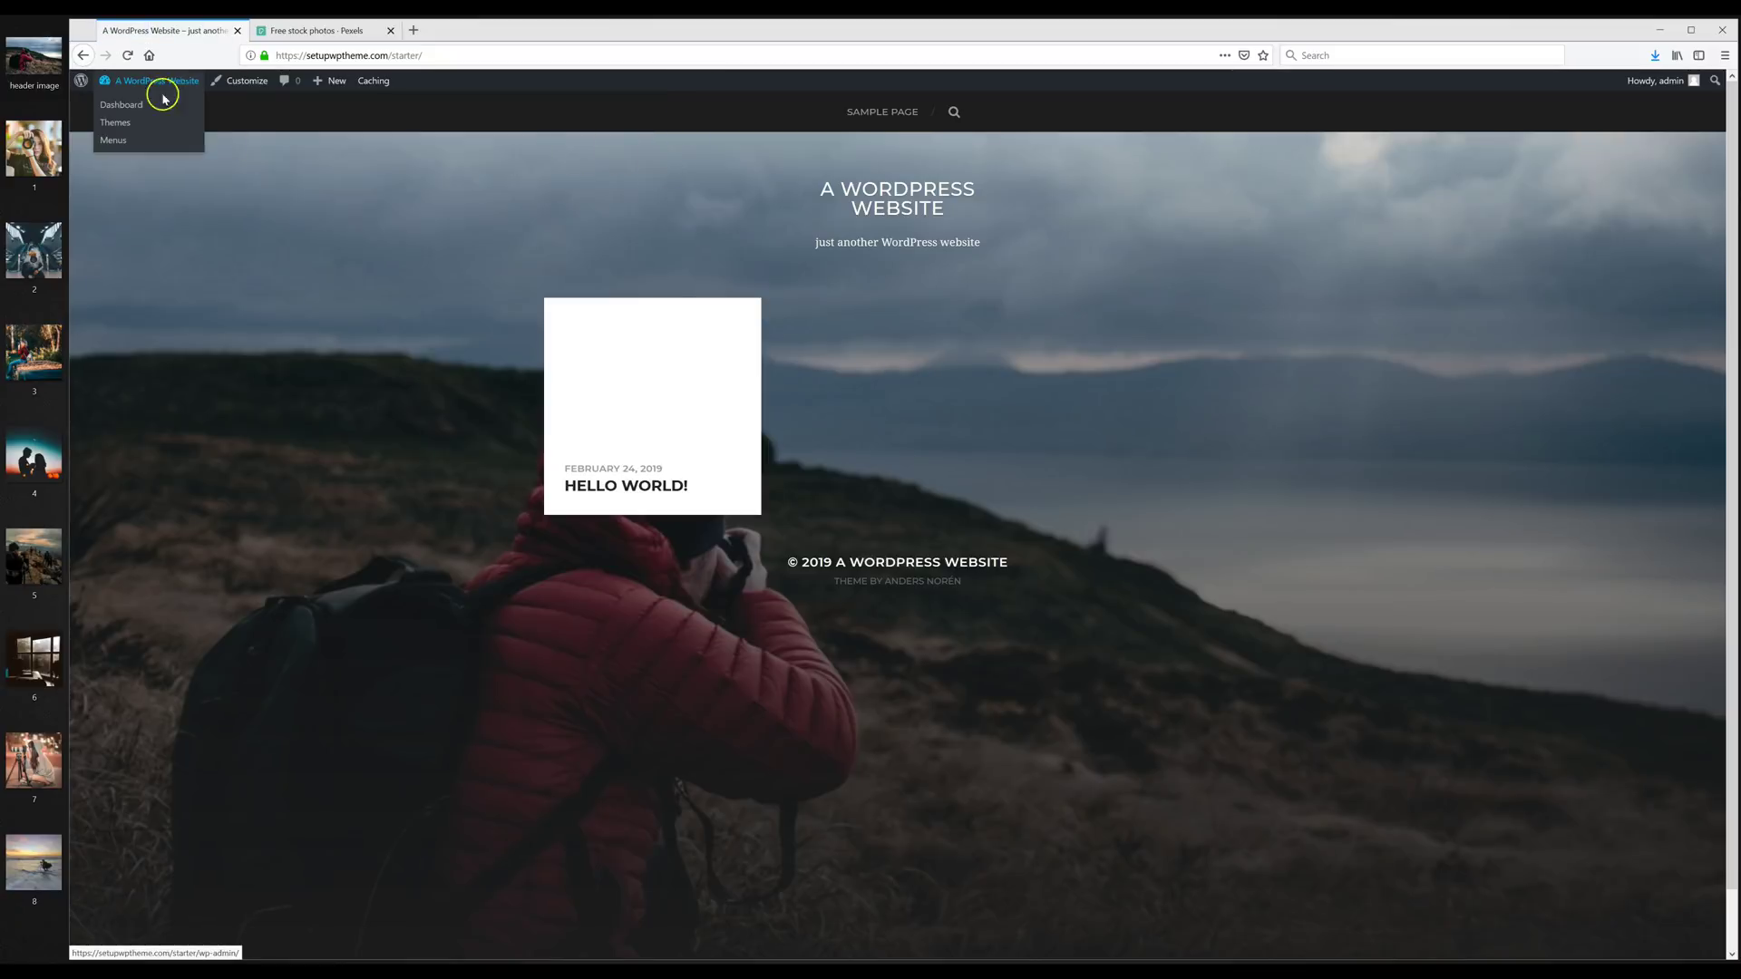
left_click(164, 96)
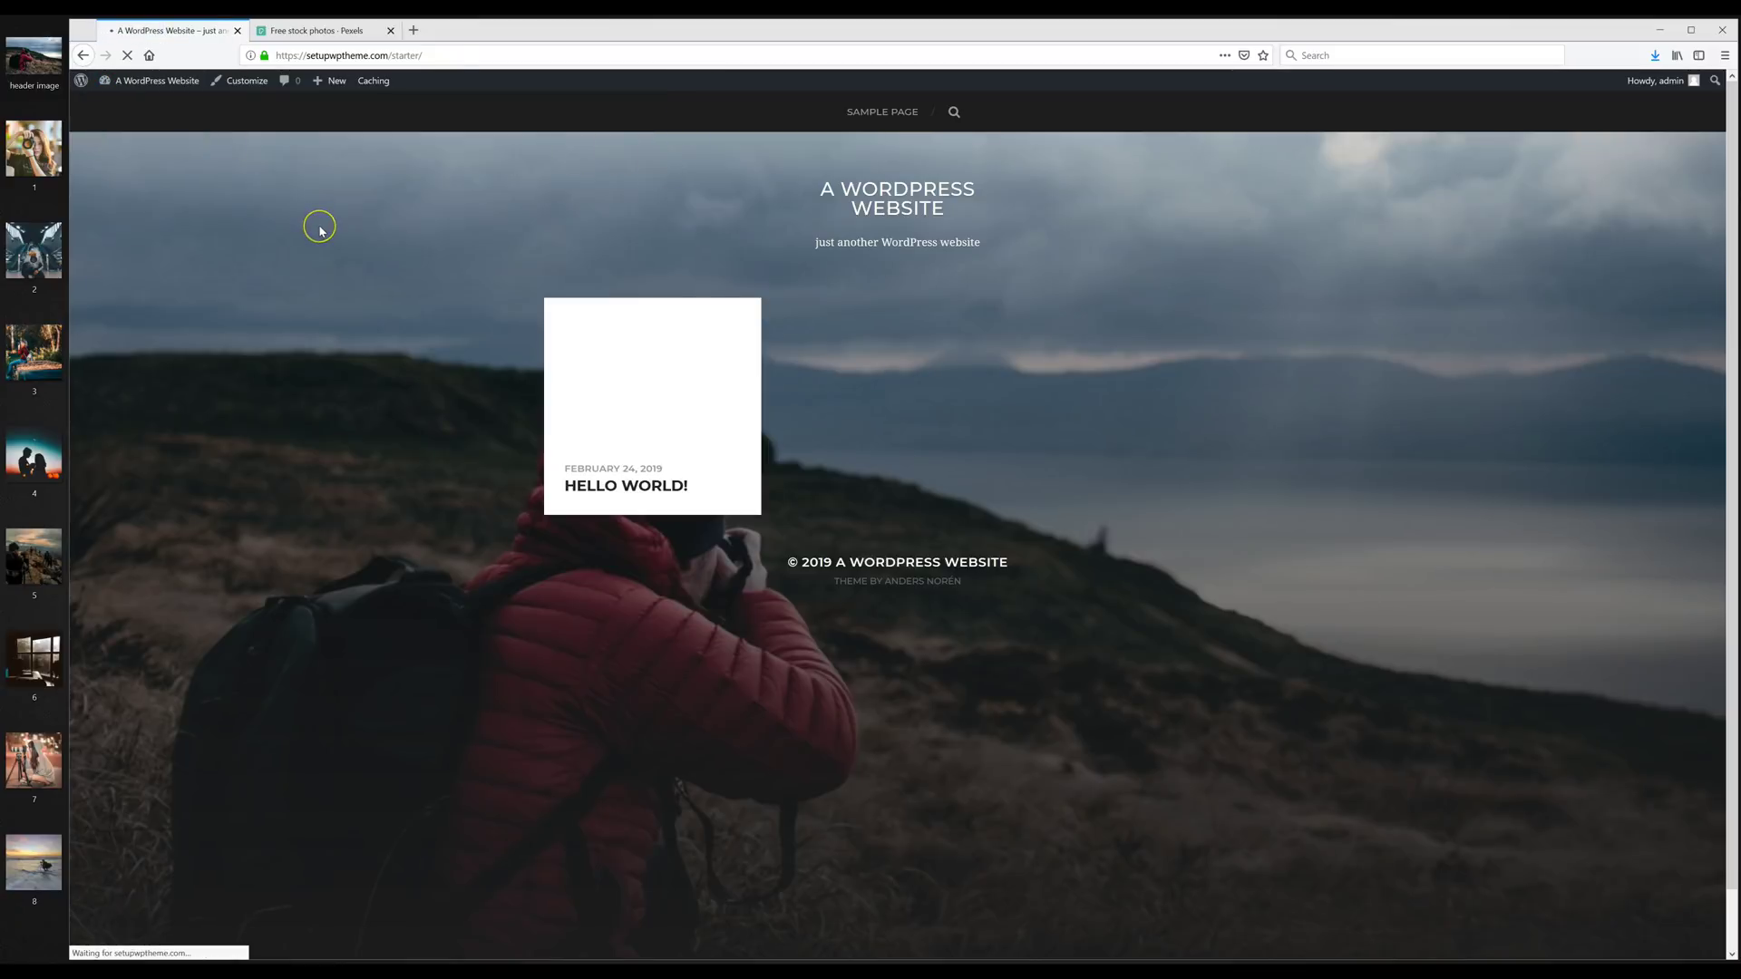
key("super+Up")
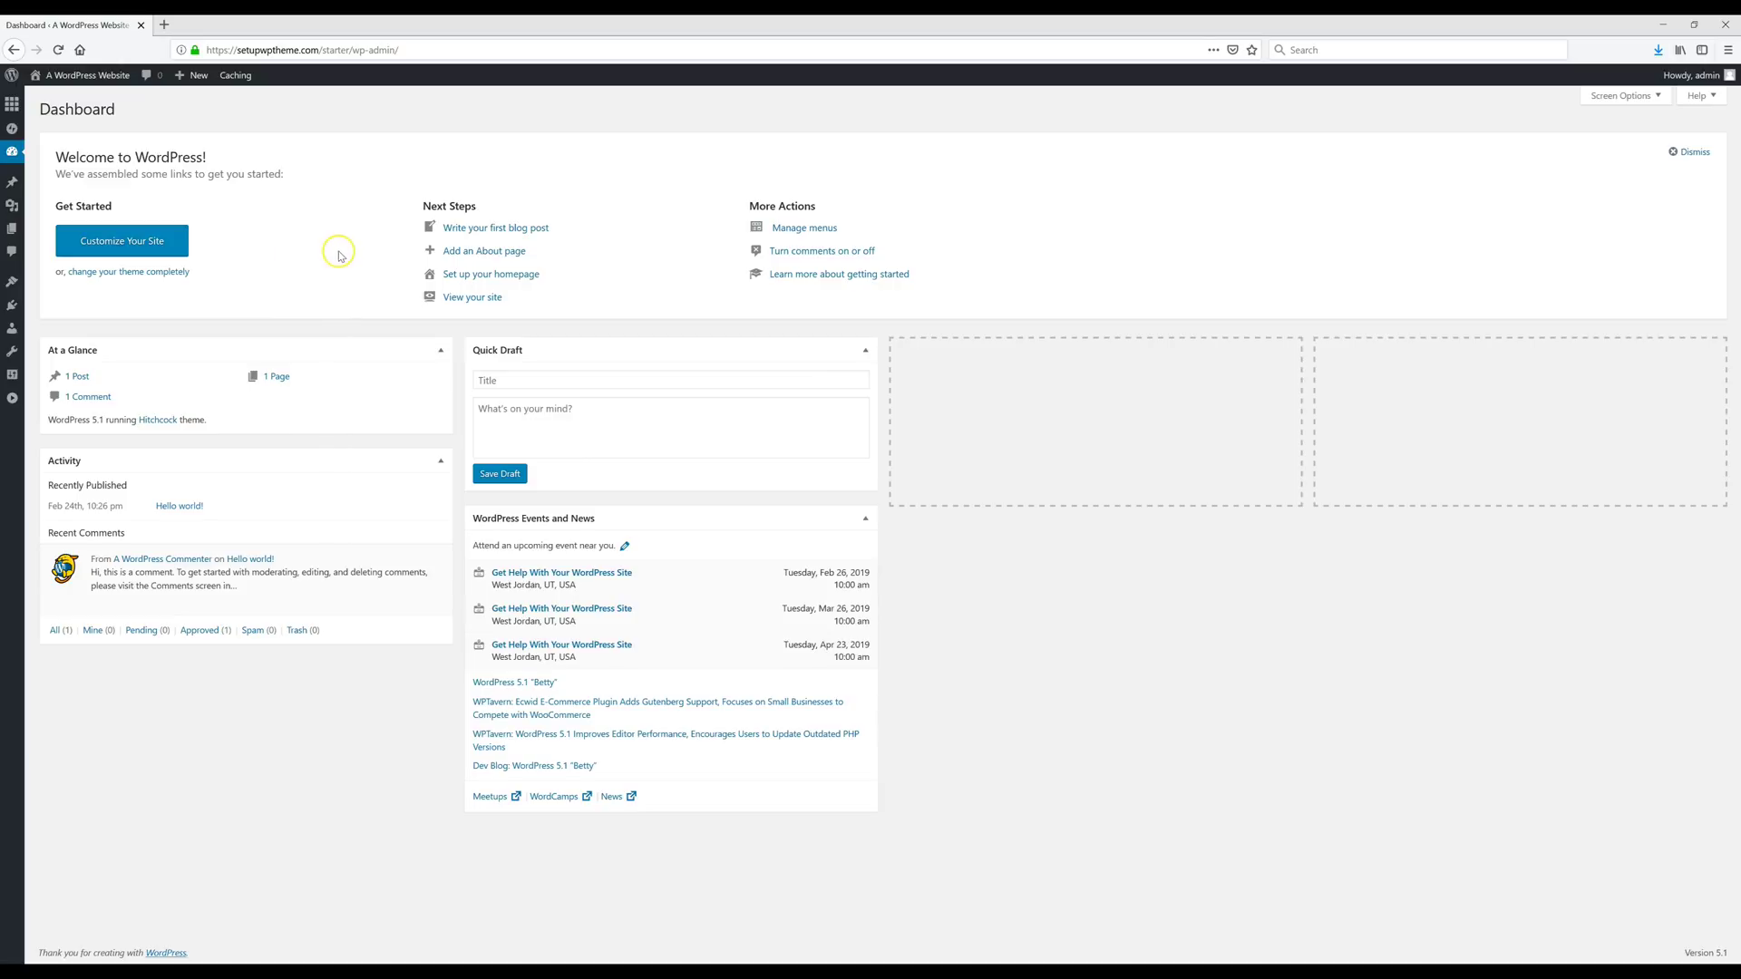
- In General Settings, set Site Title 'Moments We Capture' and Tagline 'snapshots in time of our lives'
mouse_move(18, 377)
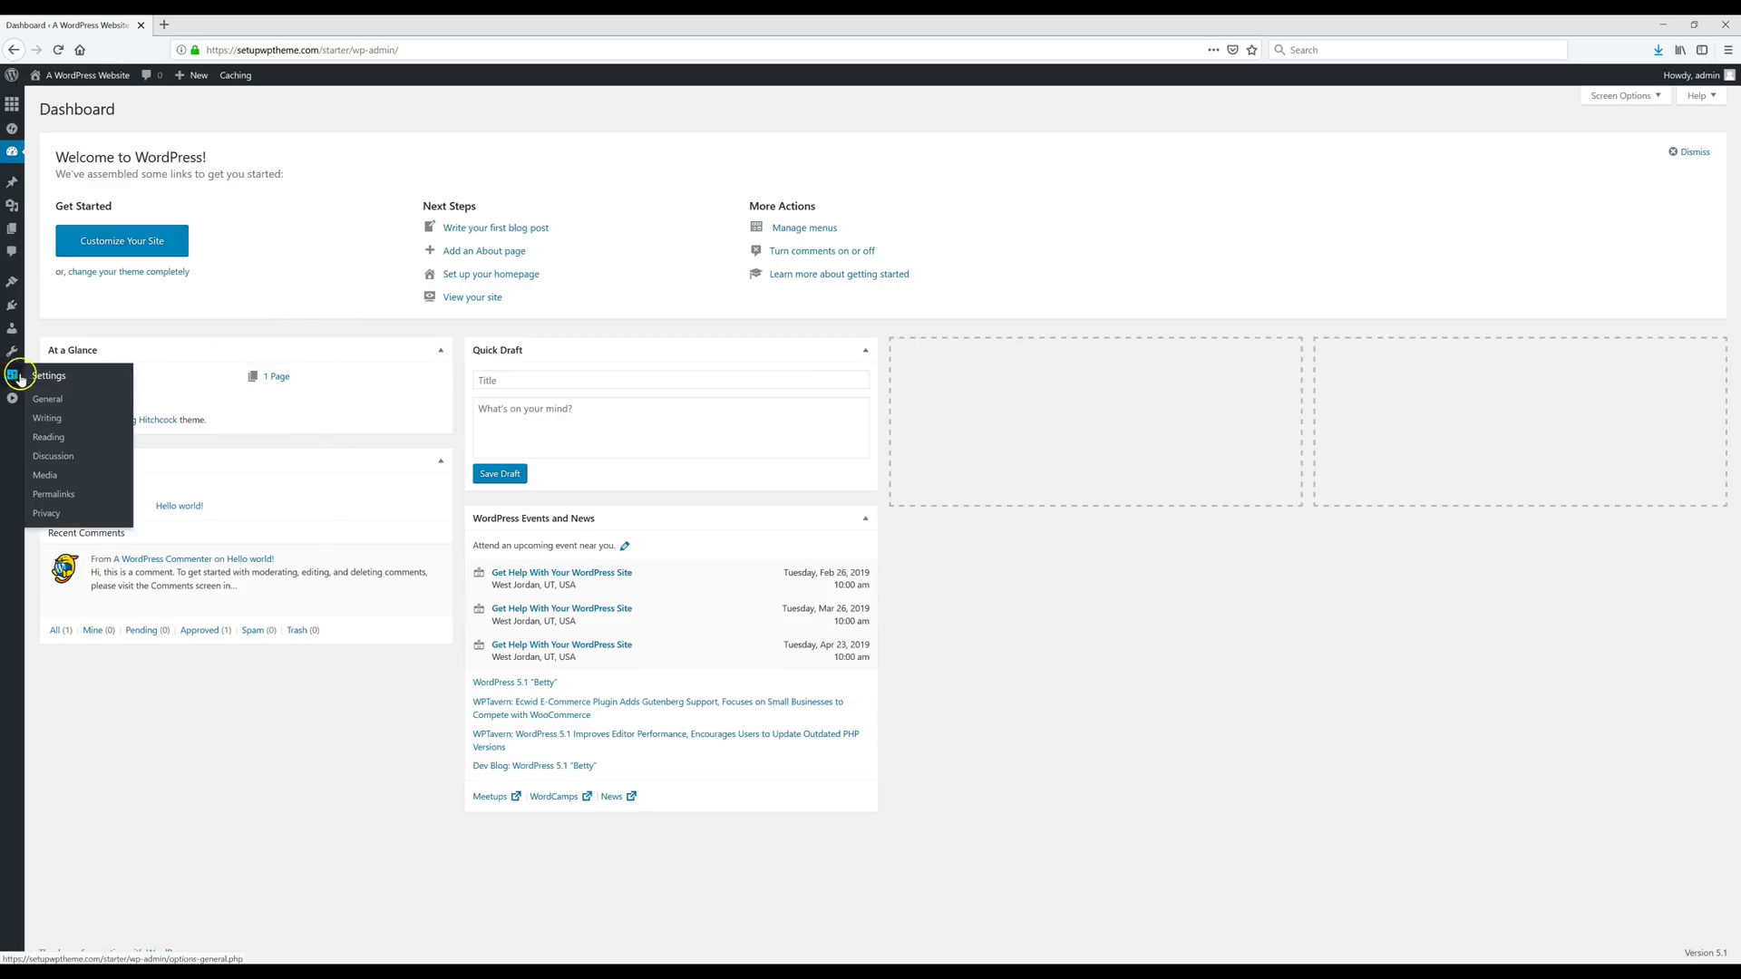
left_click(49, 401)
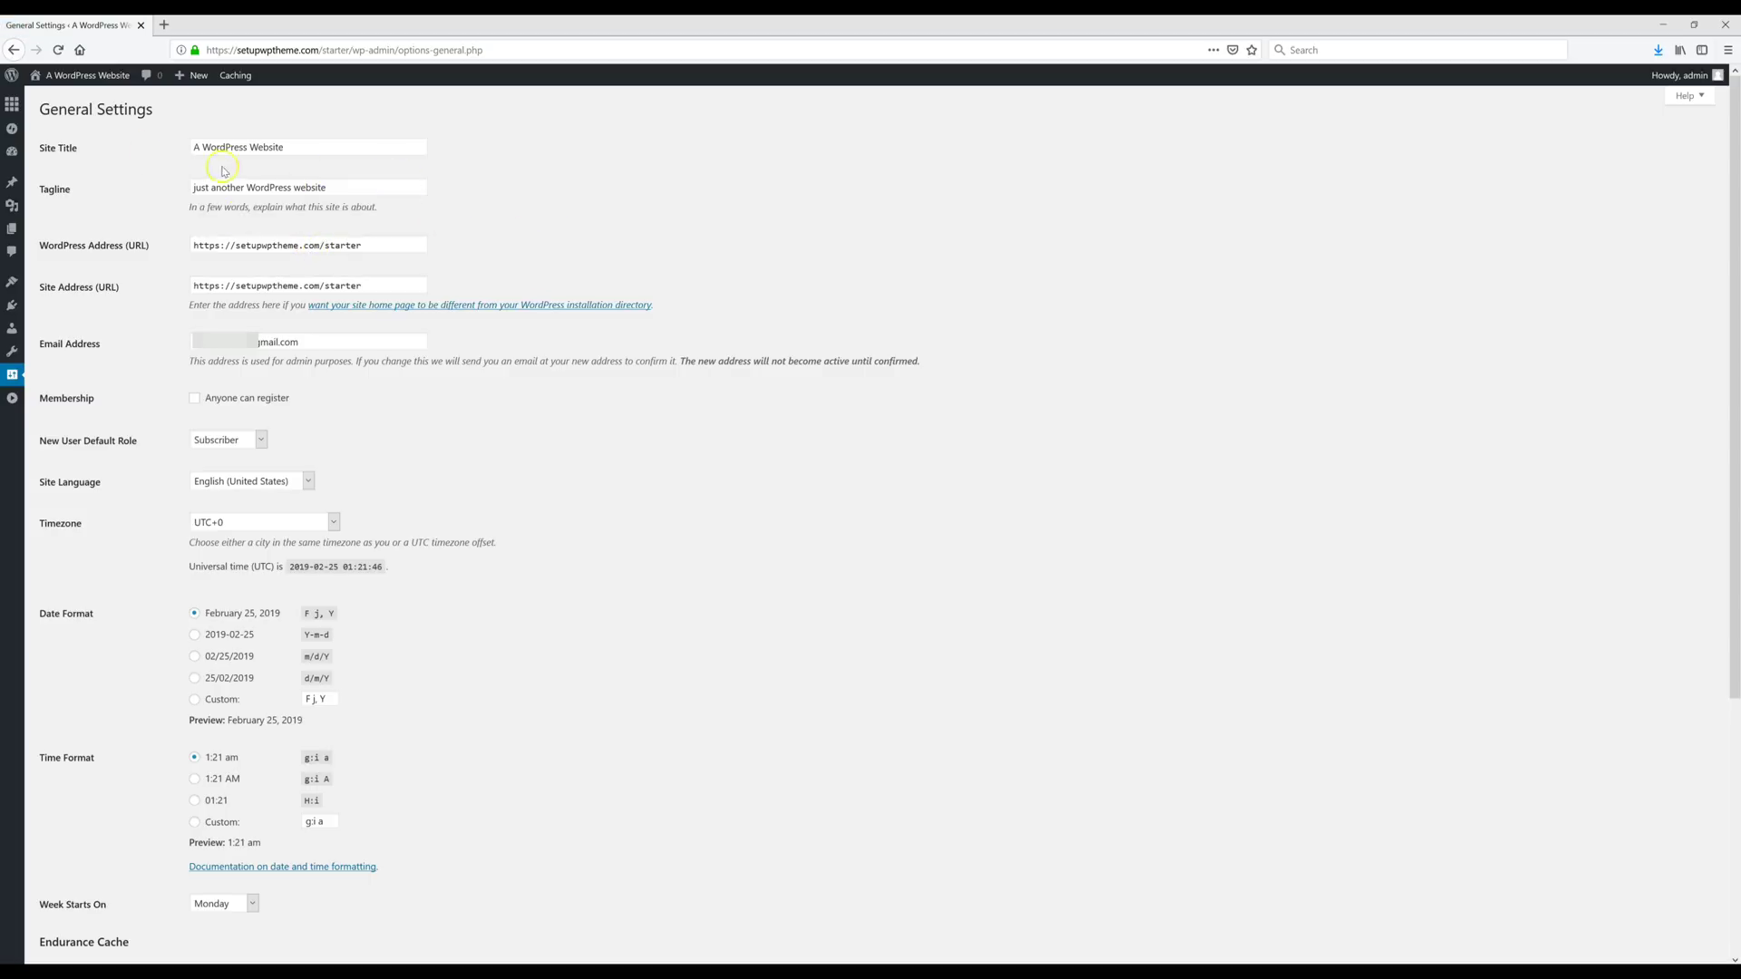
triple_click(317, 146)
left_click(279, 178)
triple_click(348, 143)
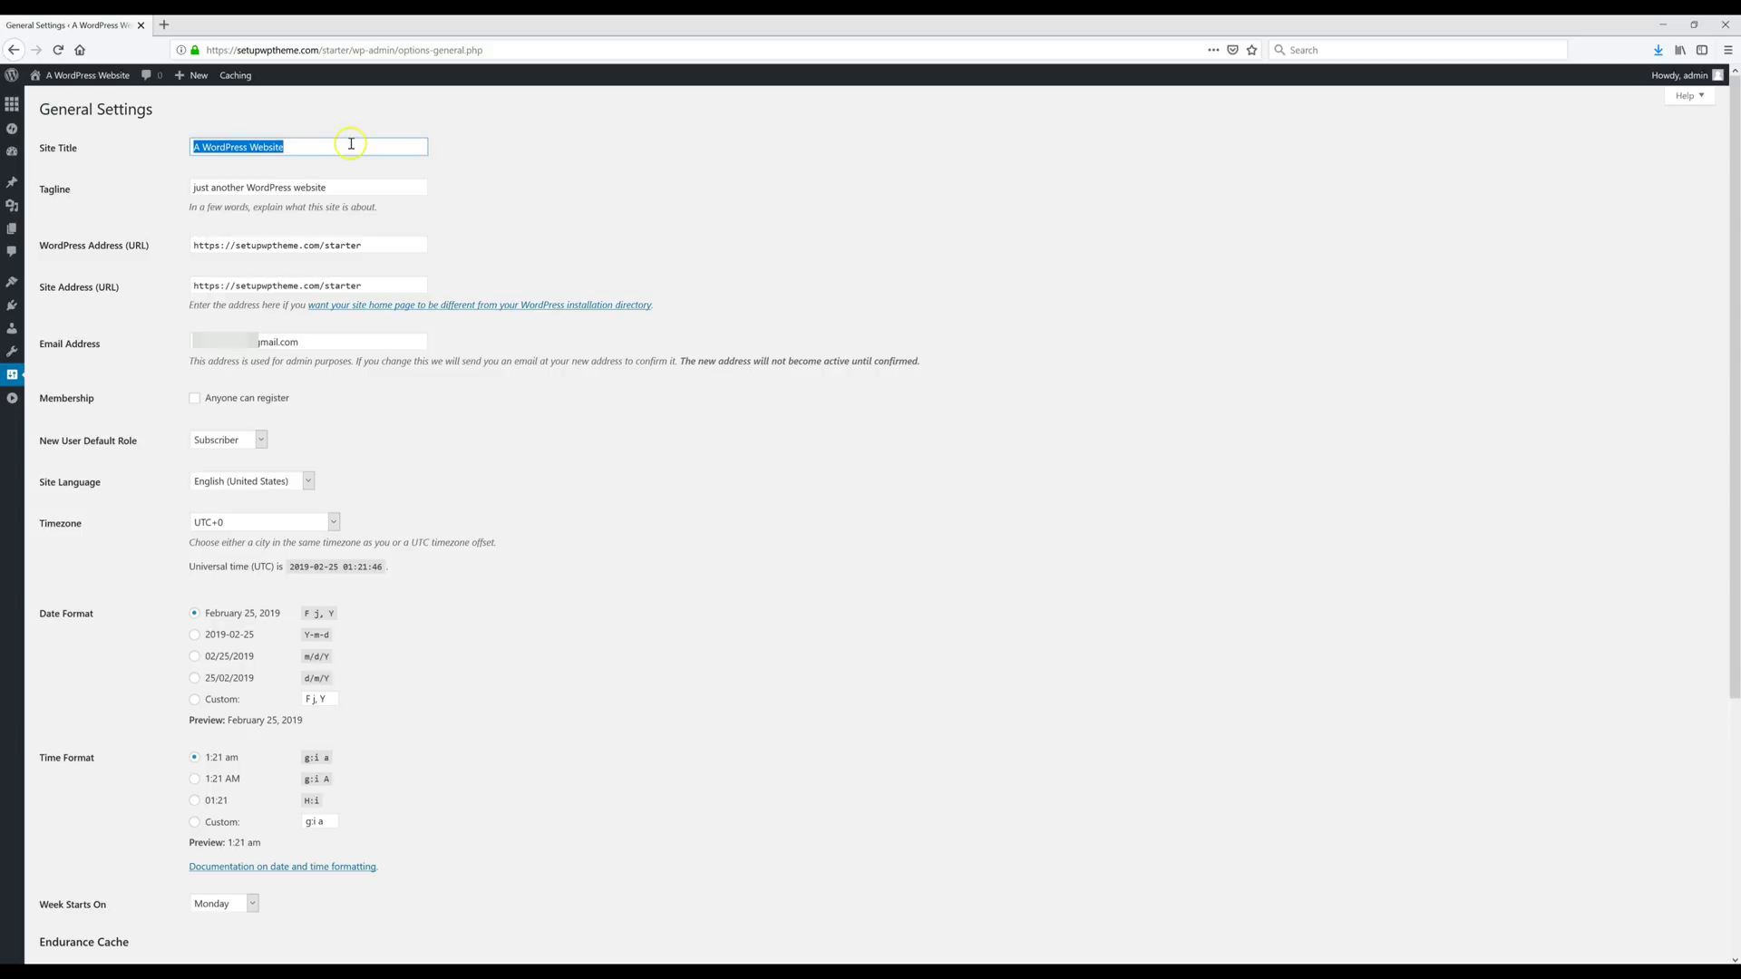
type("Moments We Capture")
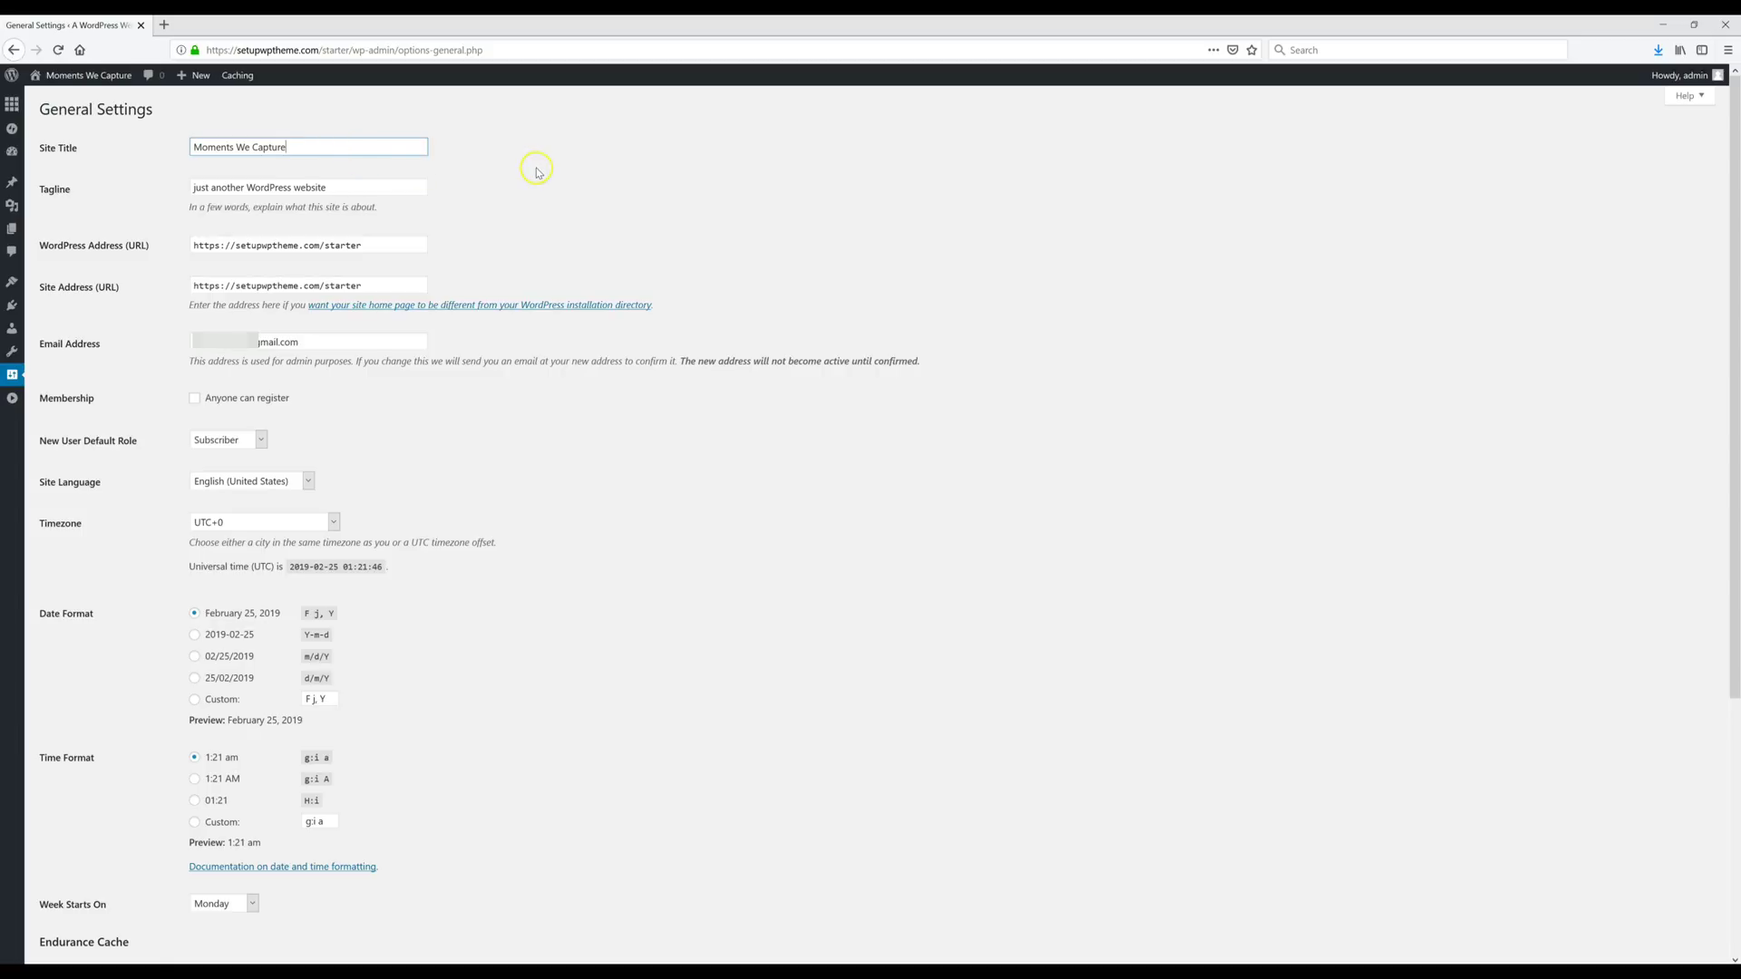
left_click(390, 188)
triple_click(390, 189)
type("snapshots in time of our lives")
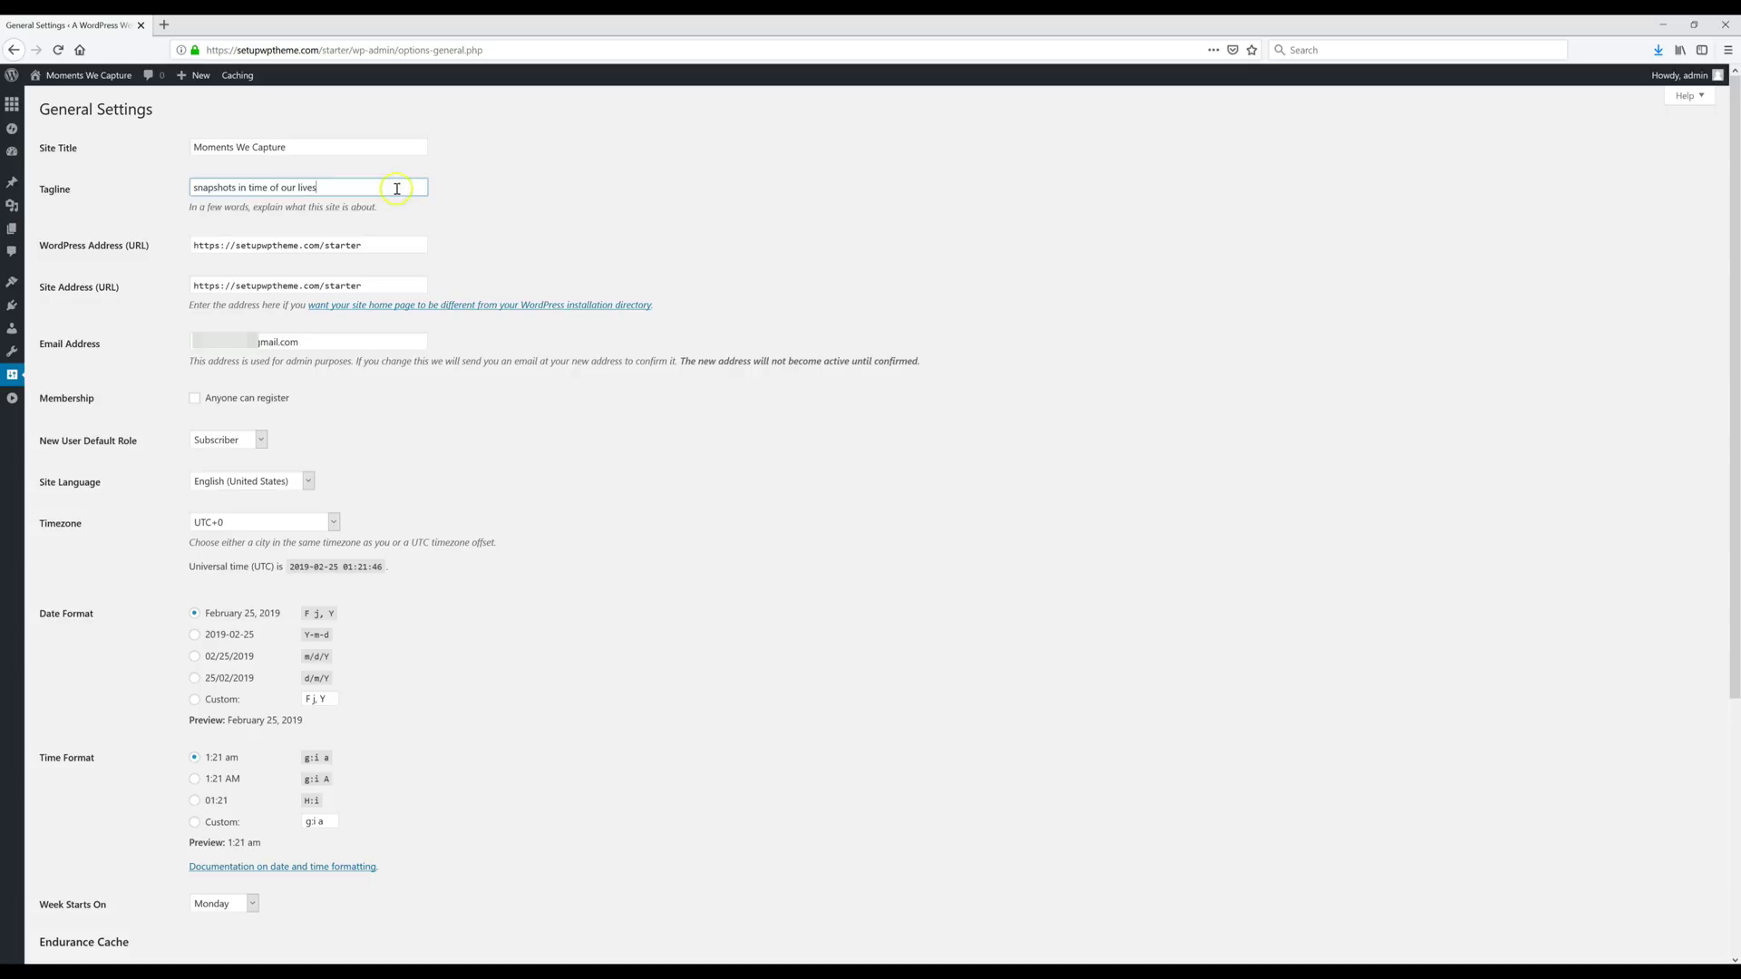
left_click(525, 195)
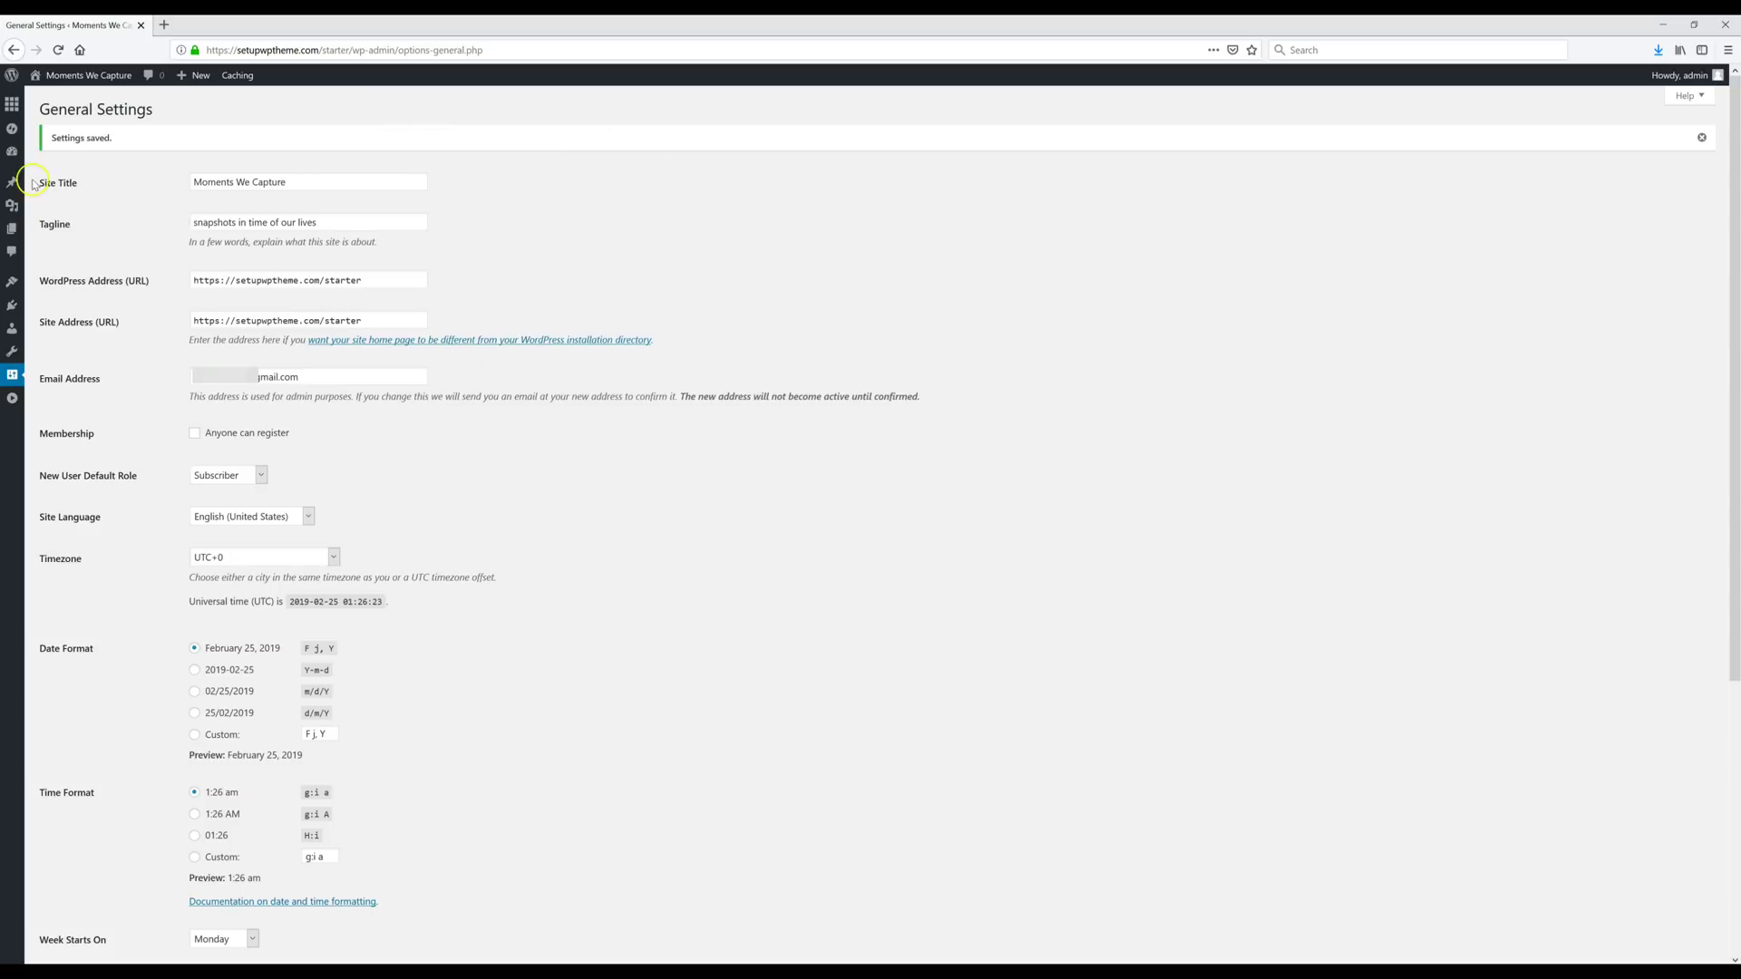
mouse_move(13, 183)
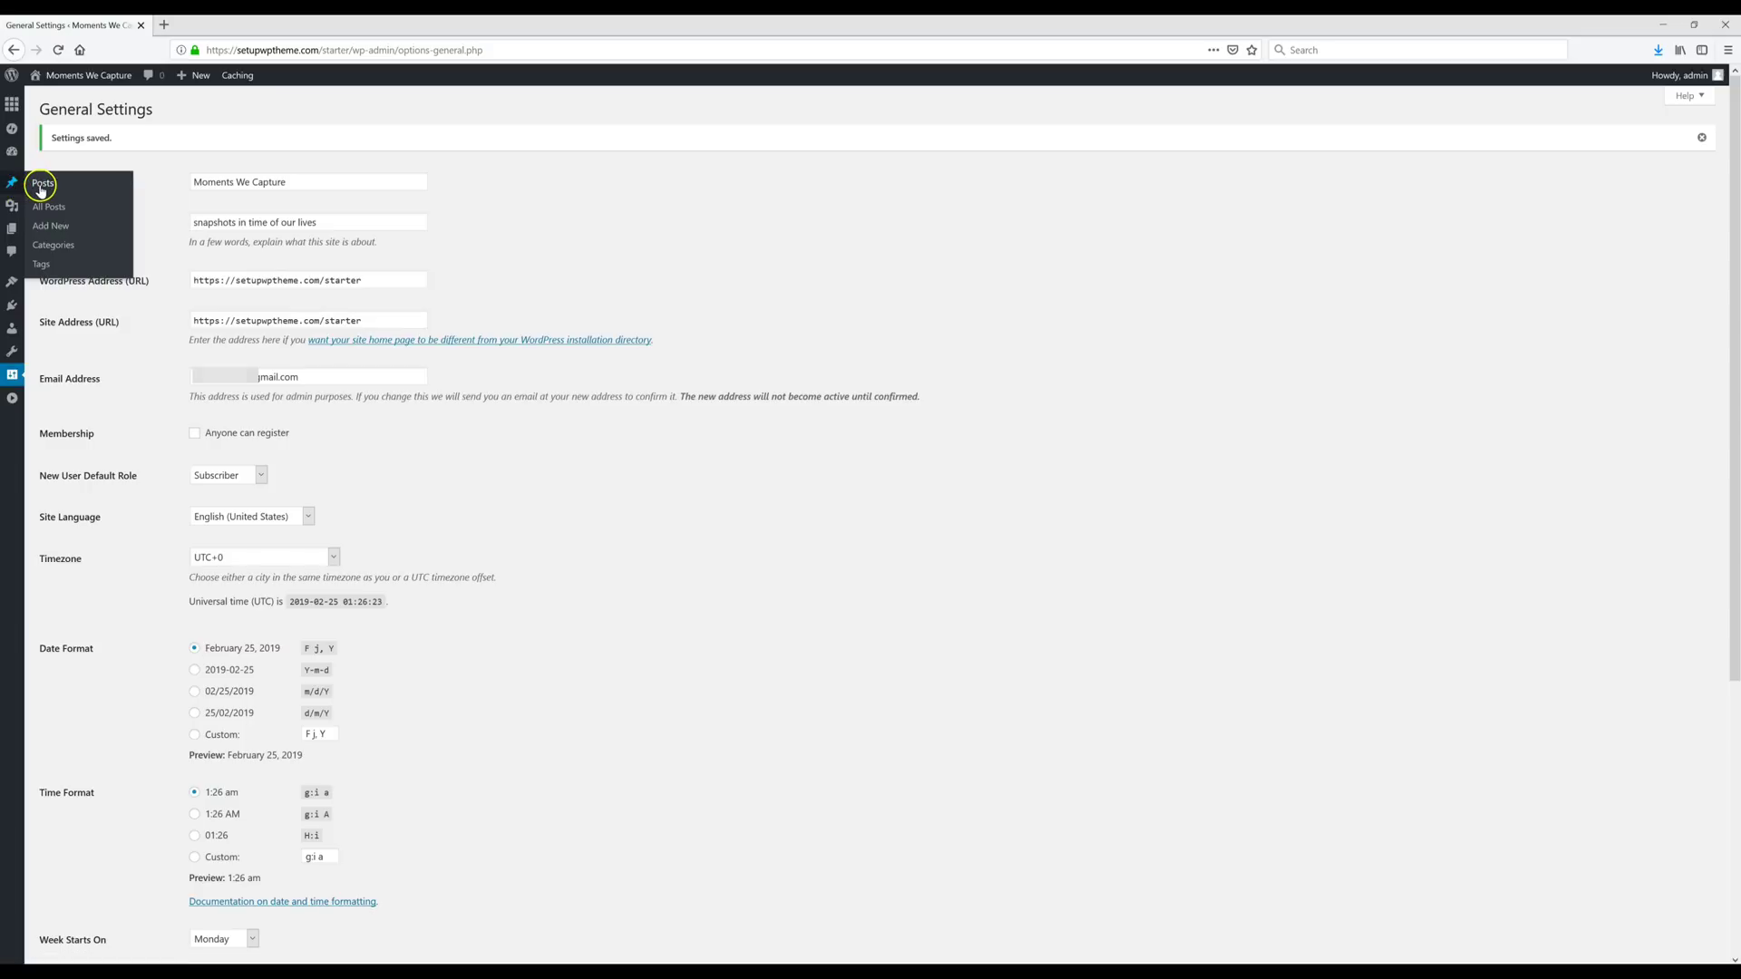
- Trash the default 'Hello world!' post using Bulk Actions > Move to Trash
left_click(44, 188)
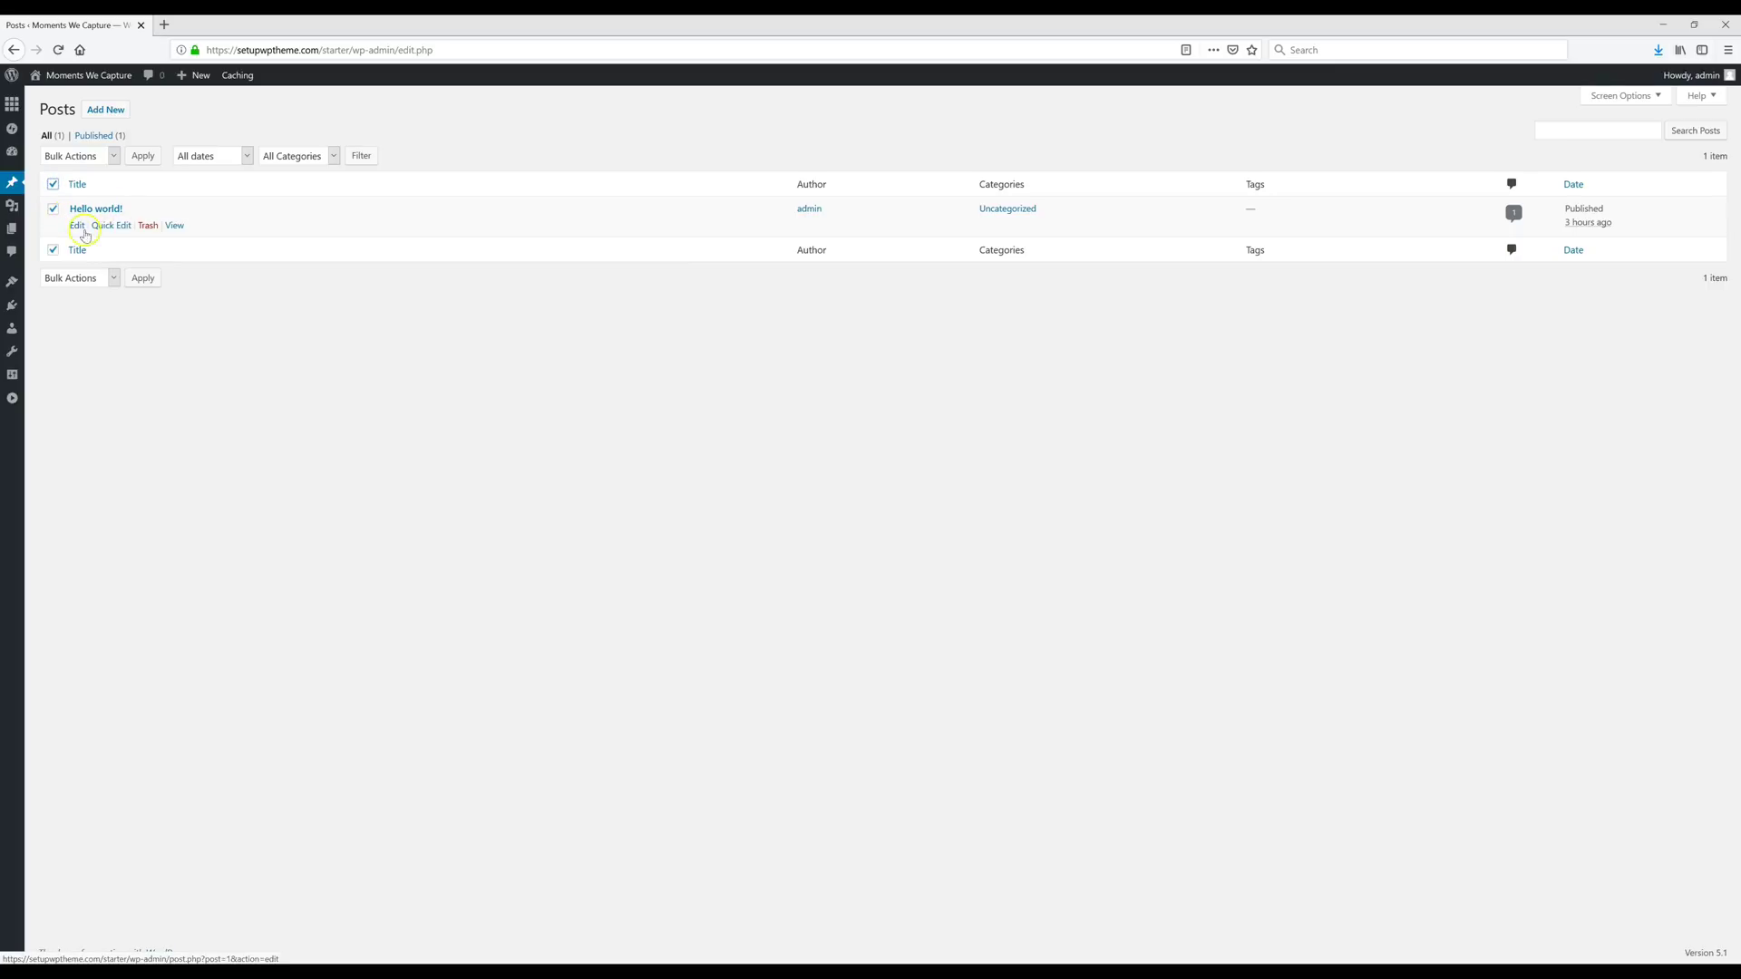
left_click(103, 157)
left_click(71, 204)
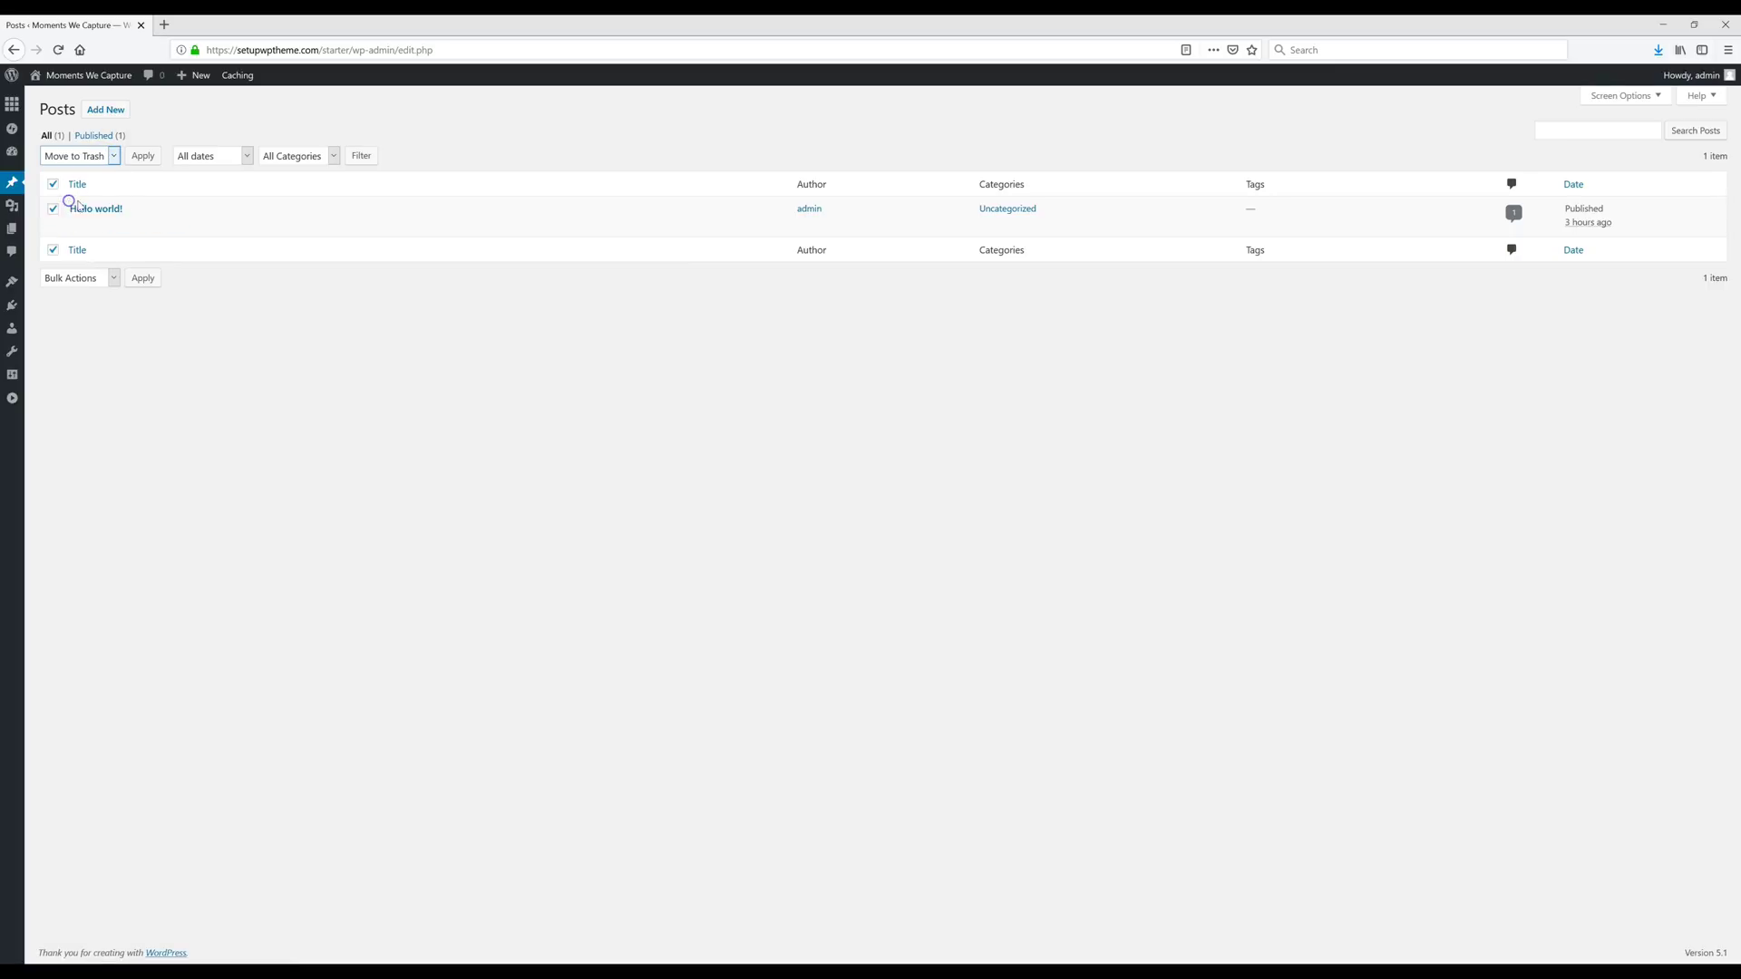
left_click(140, 156)
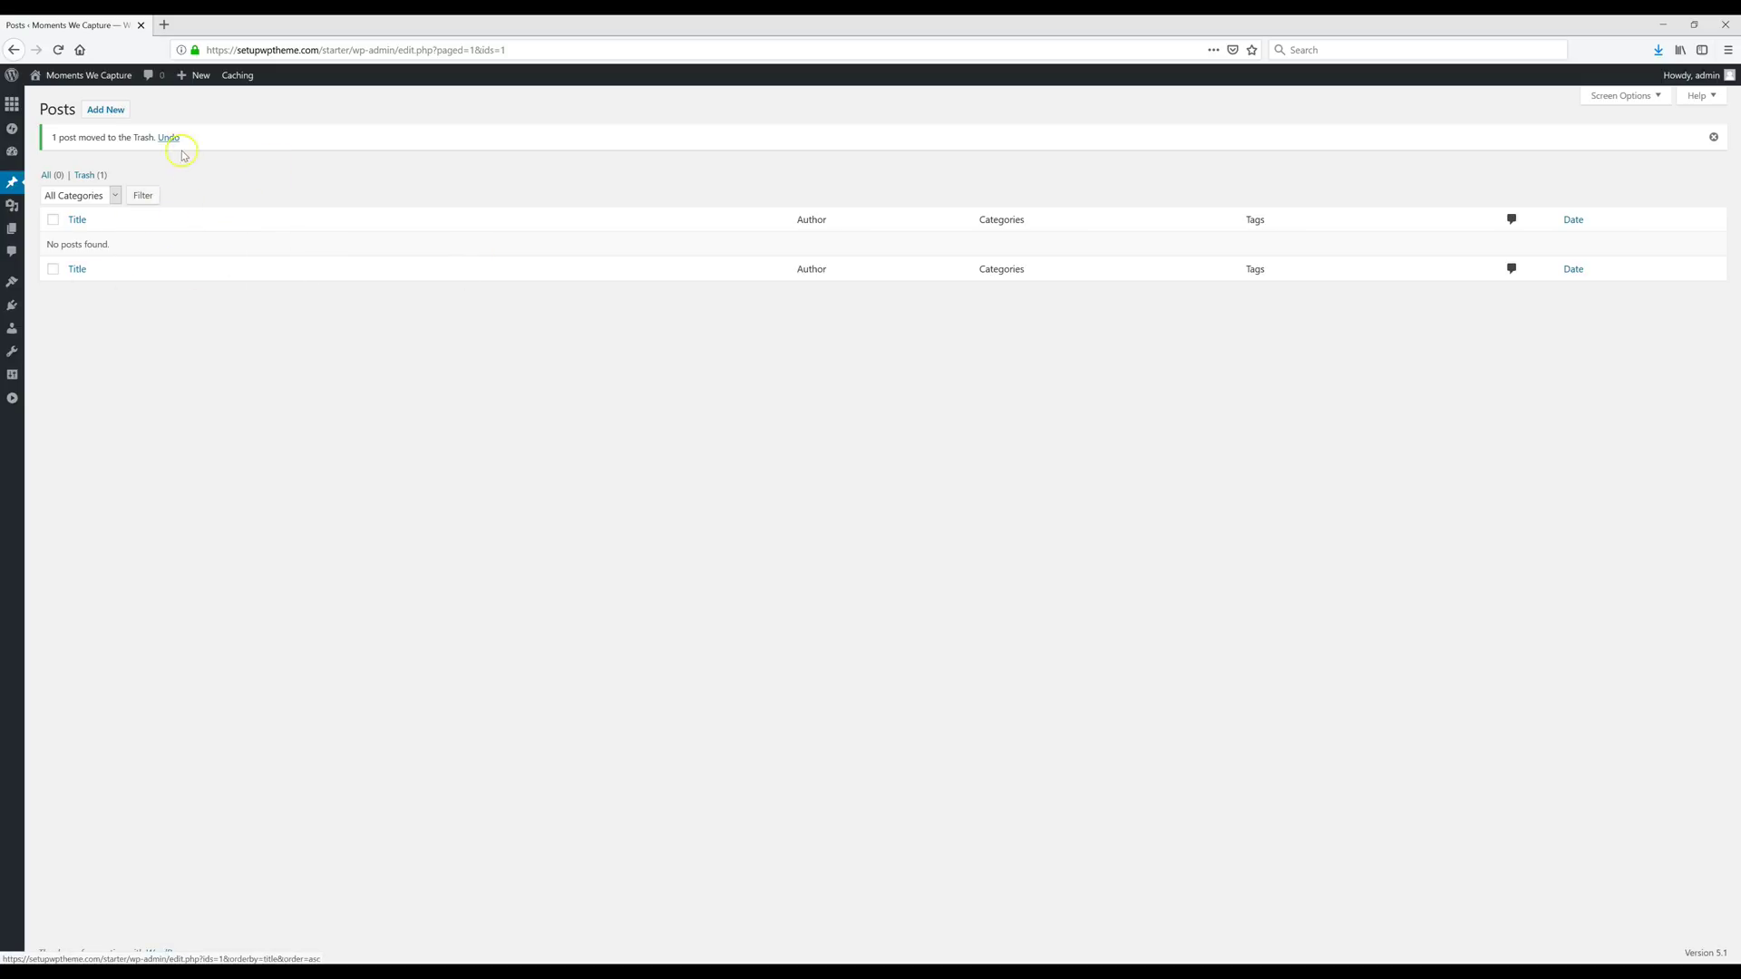
- Start a new post and paste in the title 'FOCUS FIRST, THEN FRAME YOUR SHOT'
left_click(97, 110)
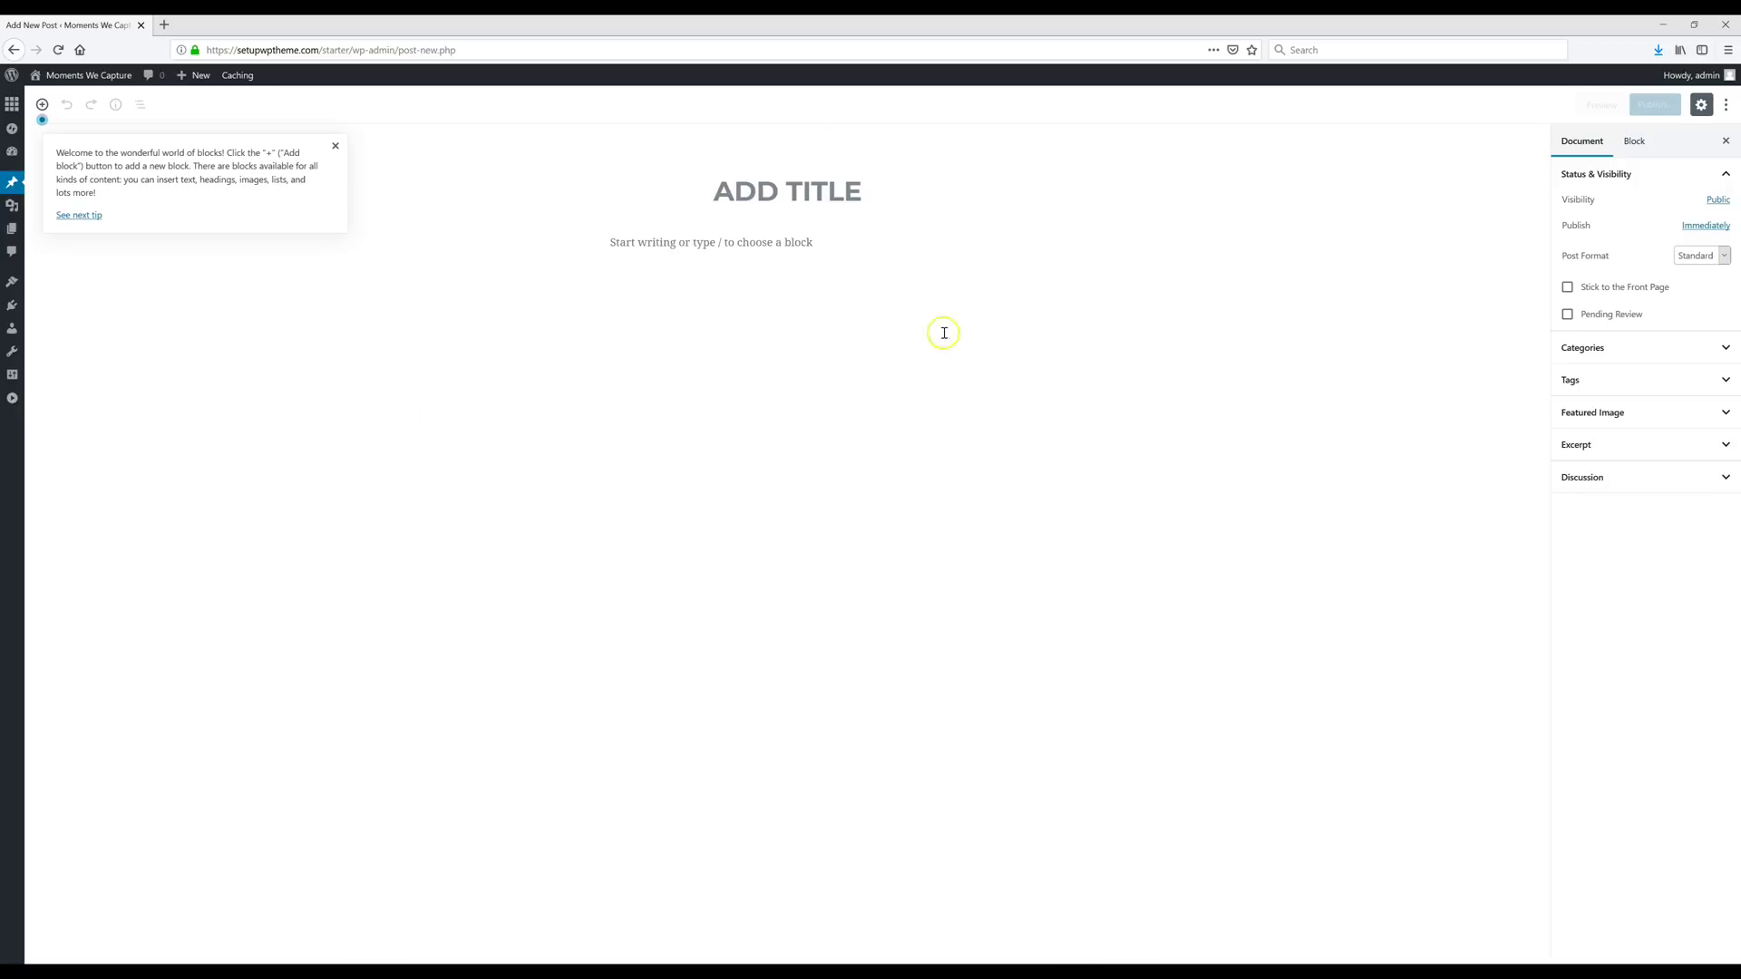
left_click(798, 192)
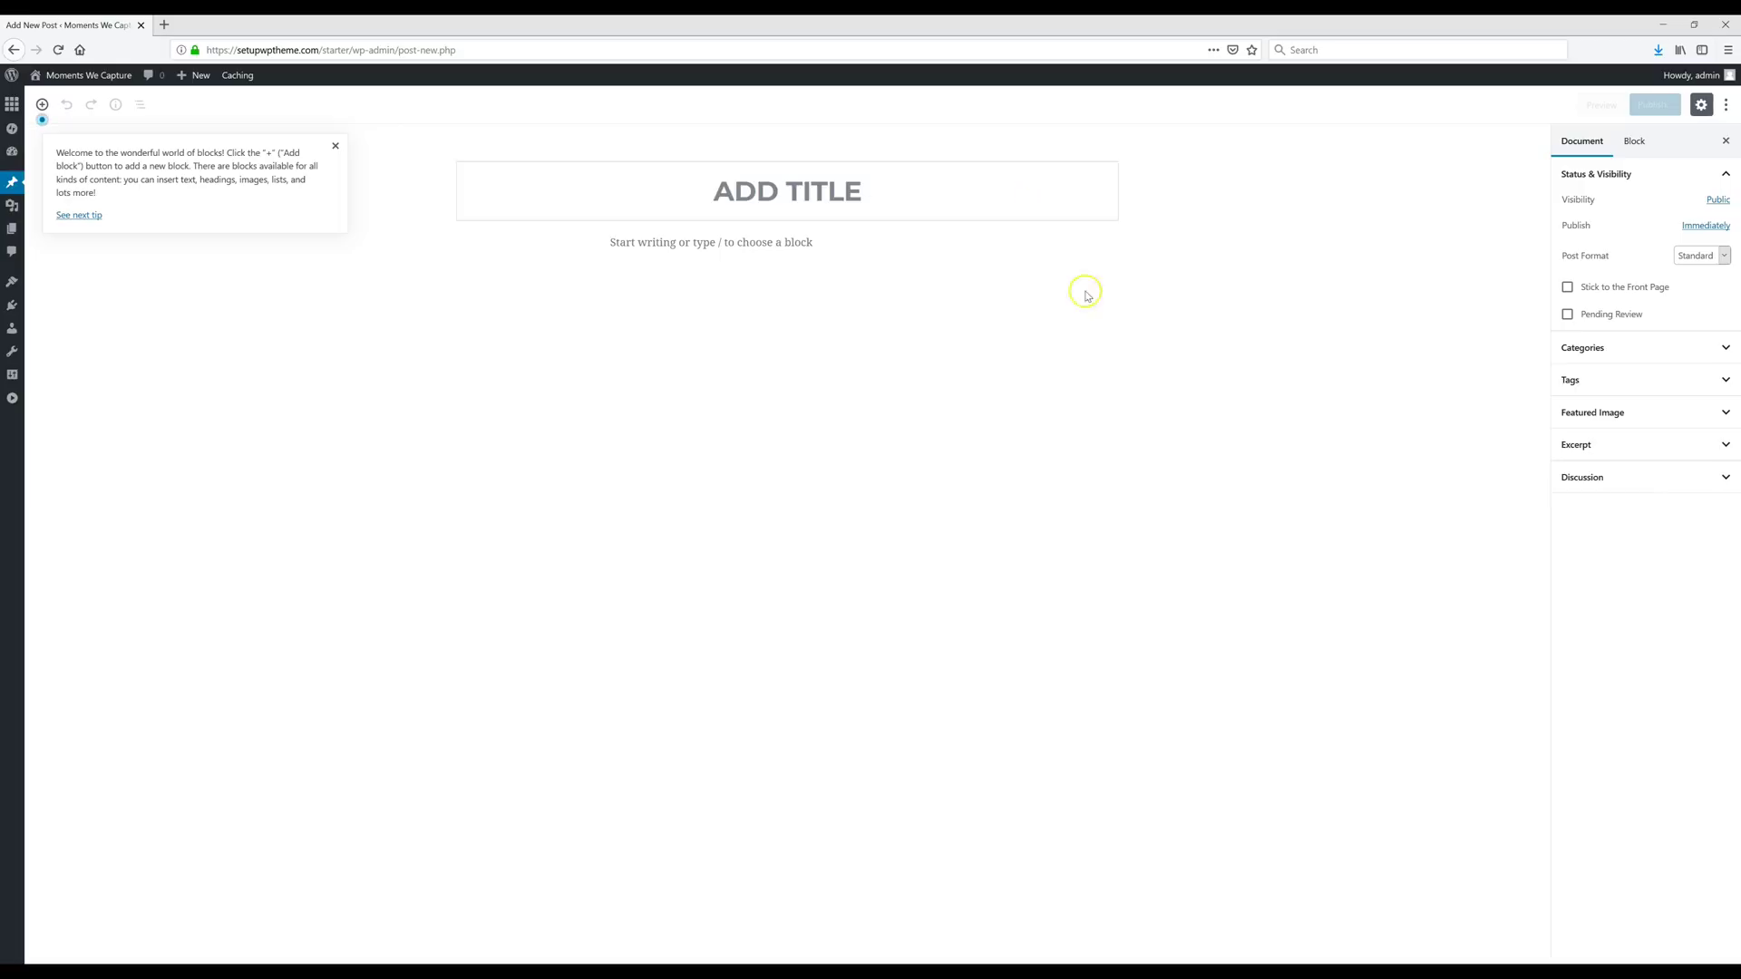
left_click(766, 247)
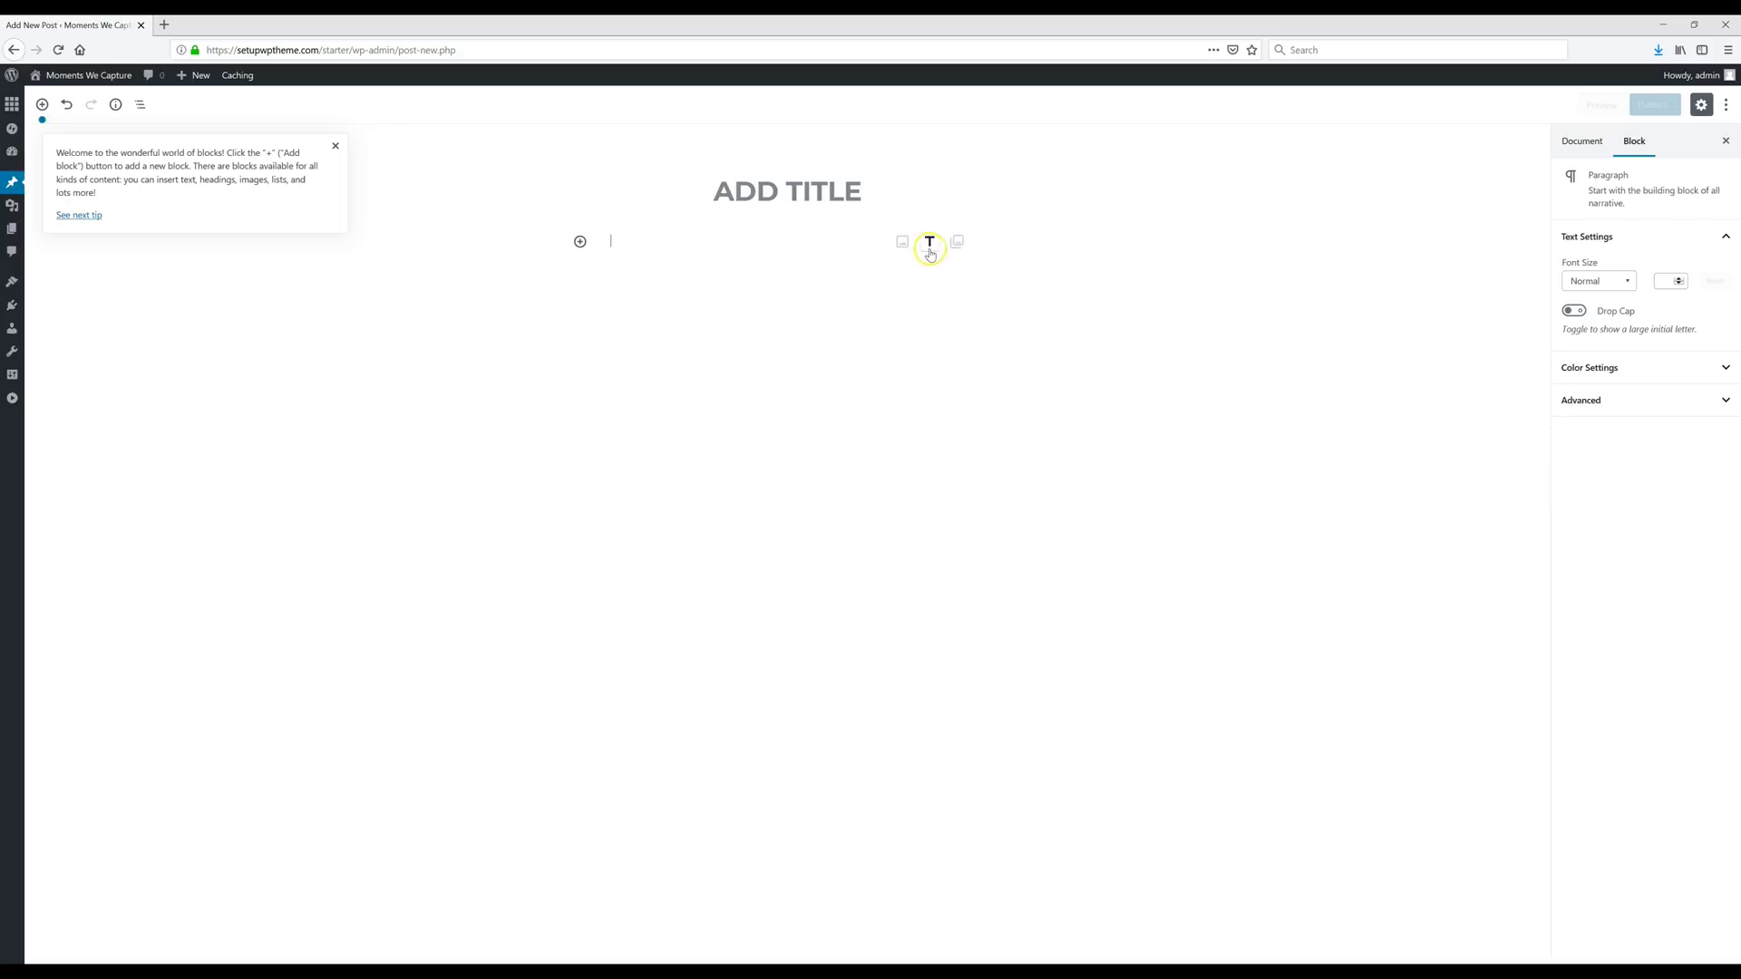
left_click(759, 260)
left_click(828, 195)
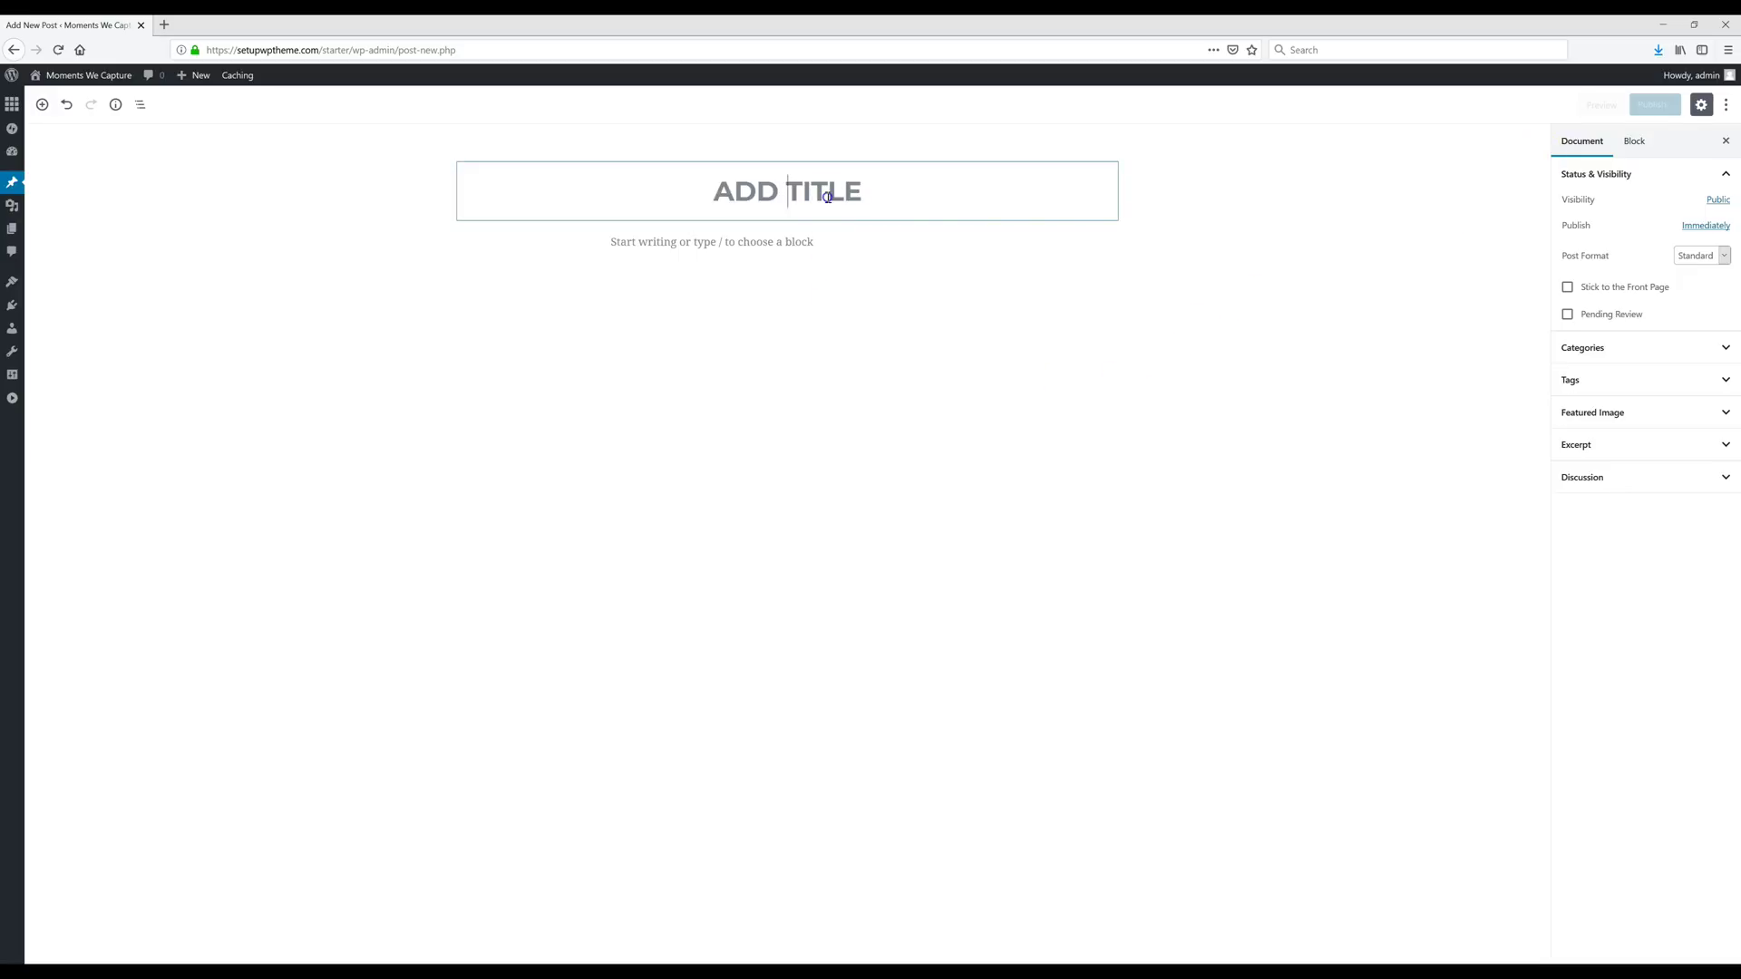
type("FOCUS FIRST THEN FRAME YOUR SHOT")
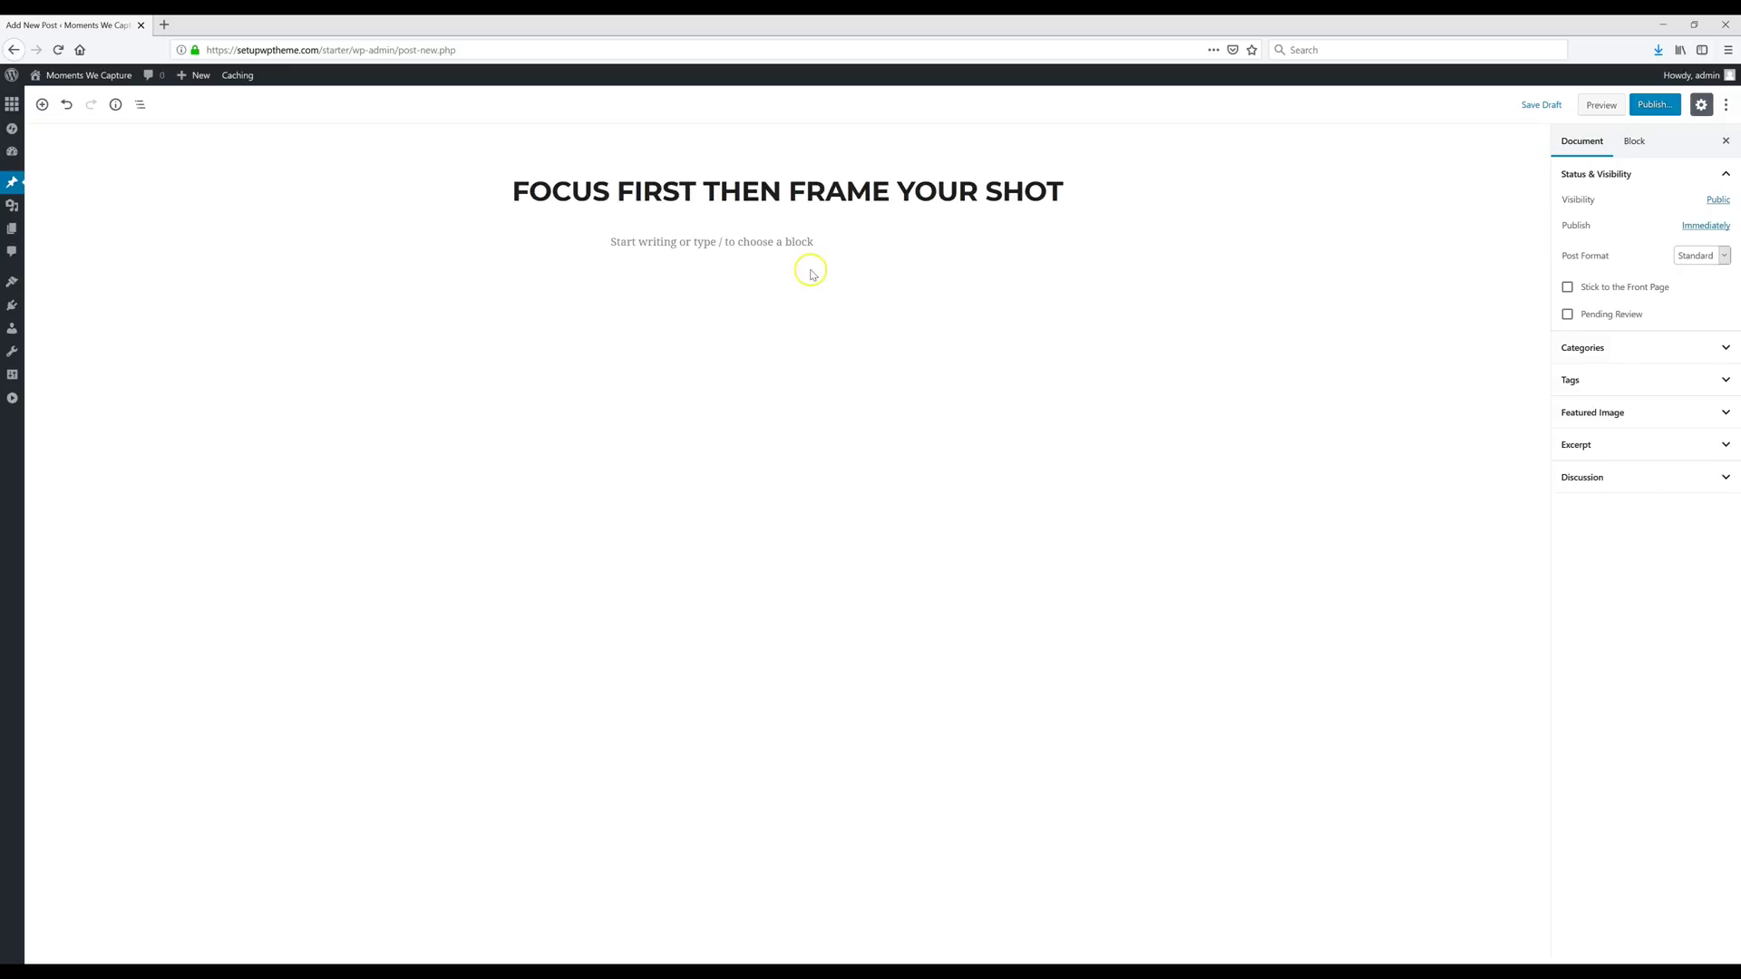
- Paste four paragraphs of placeholder lorem ipsum text into the post body
left_click(765, 245)
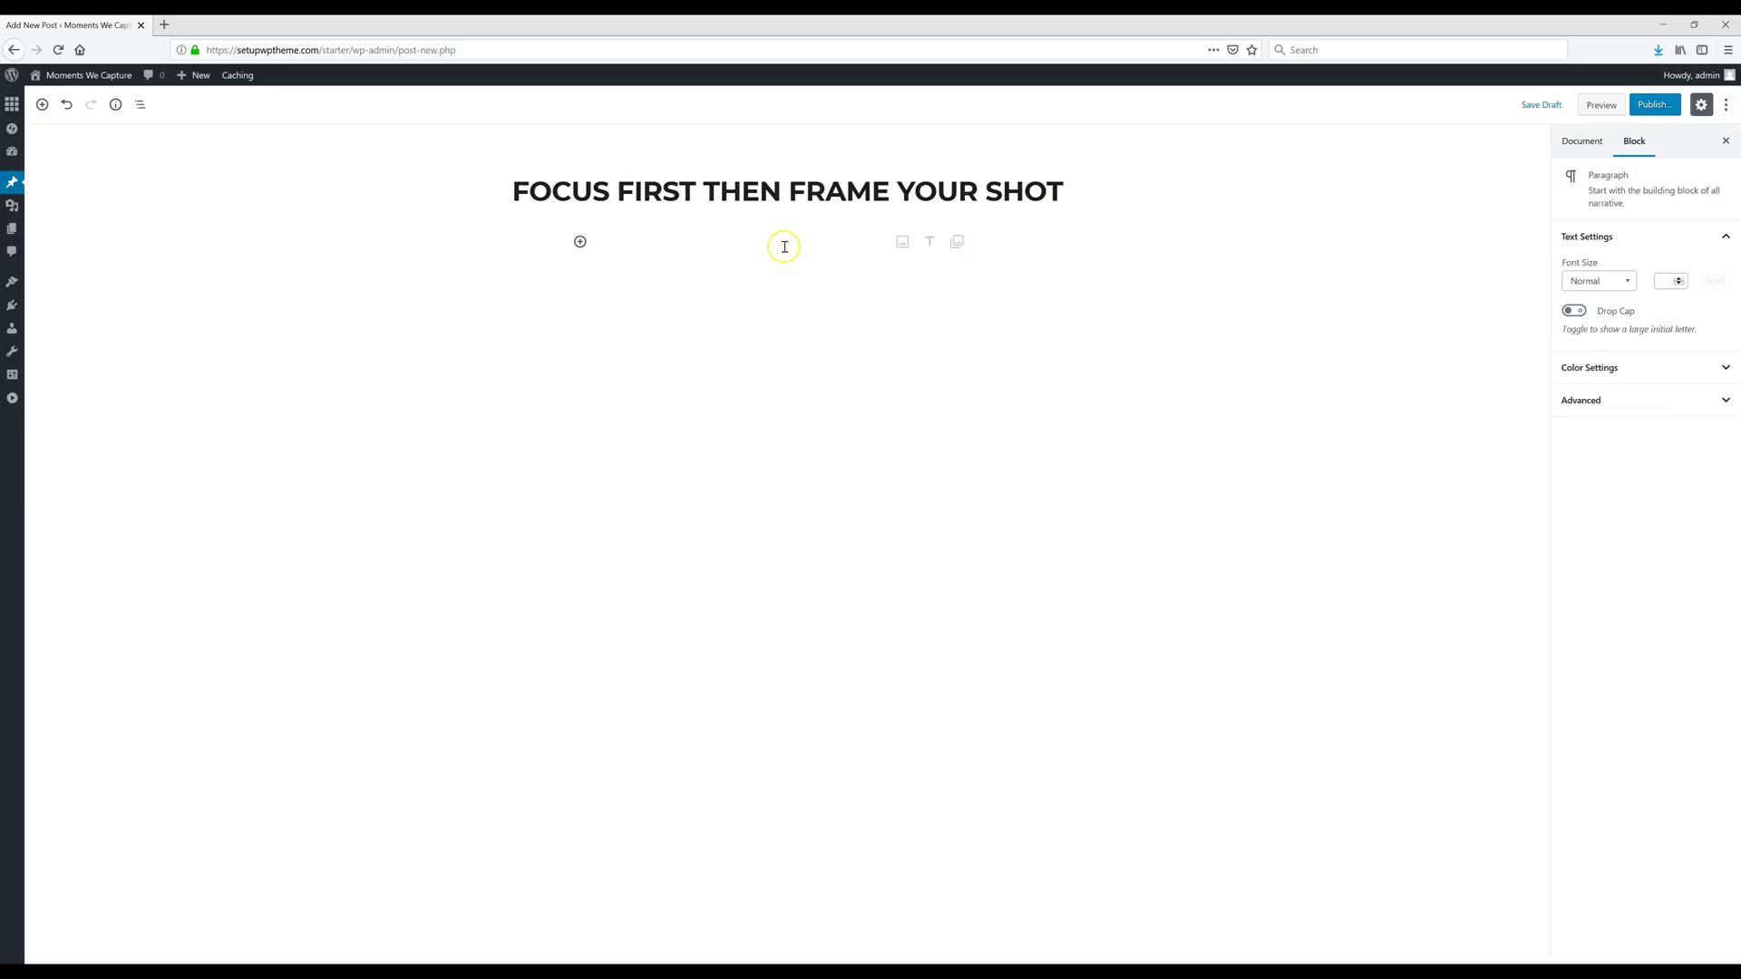
key("ctrl+v")
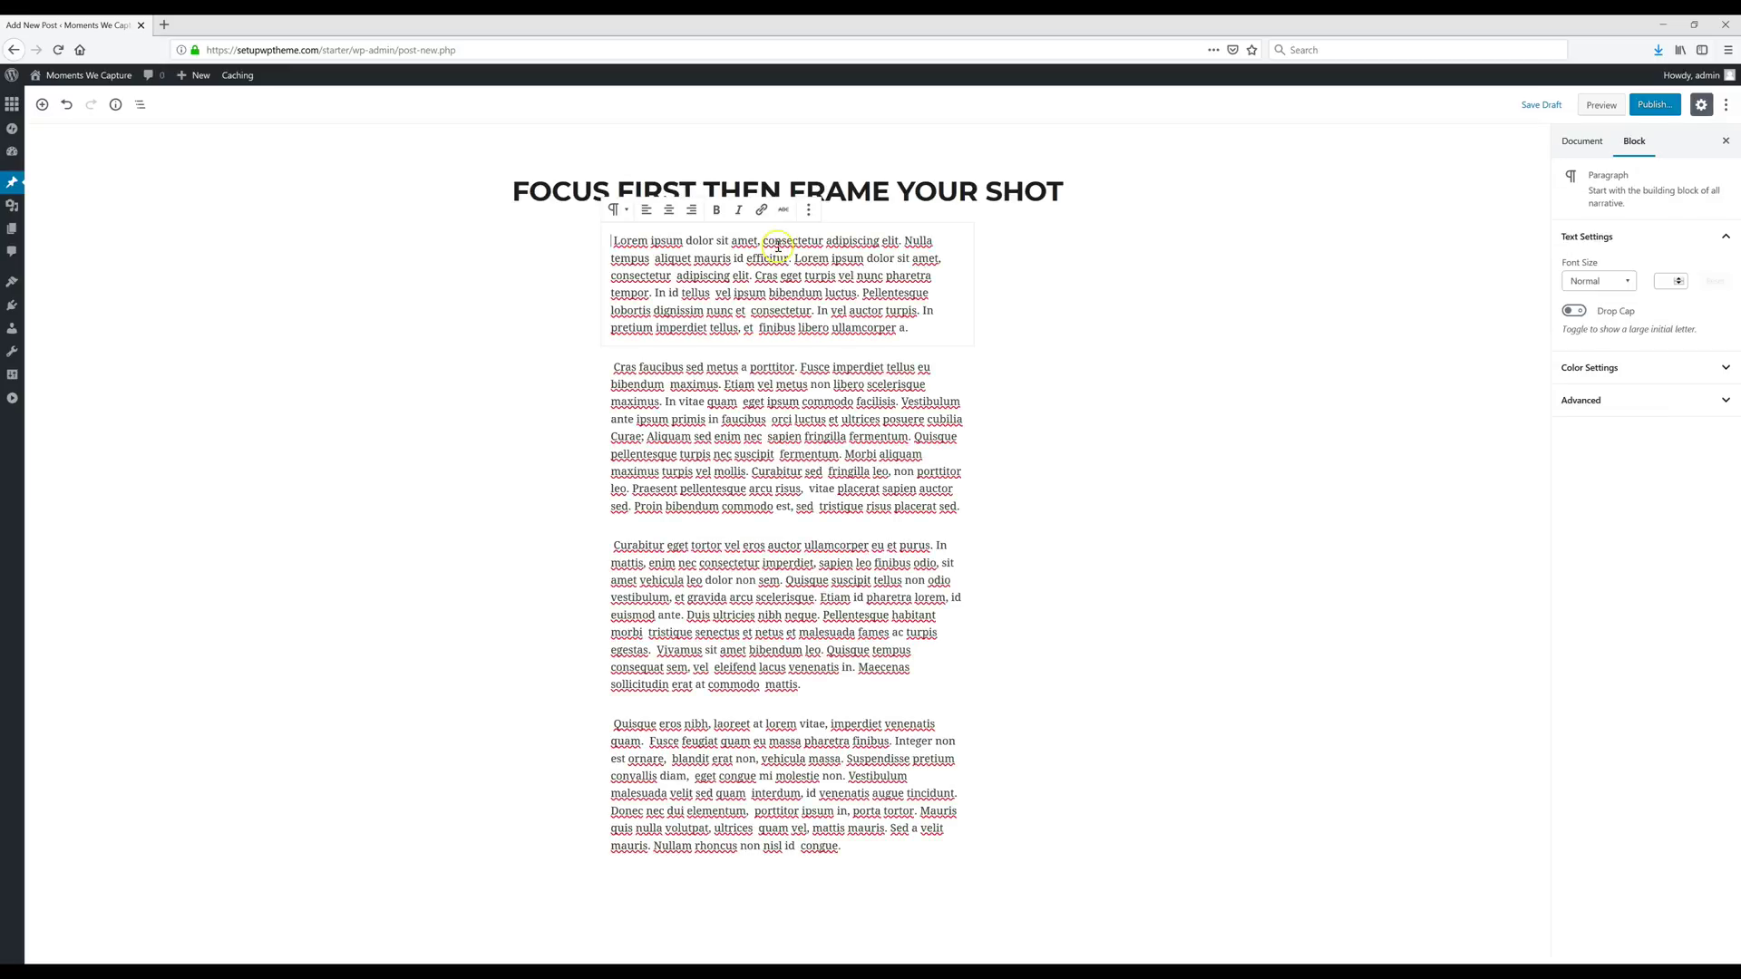
left_click(1156, 514)
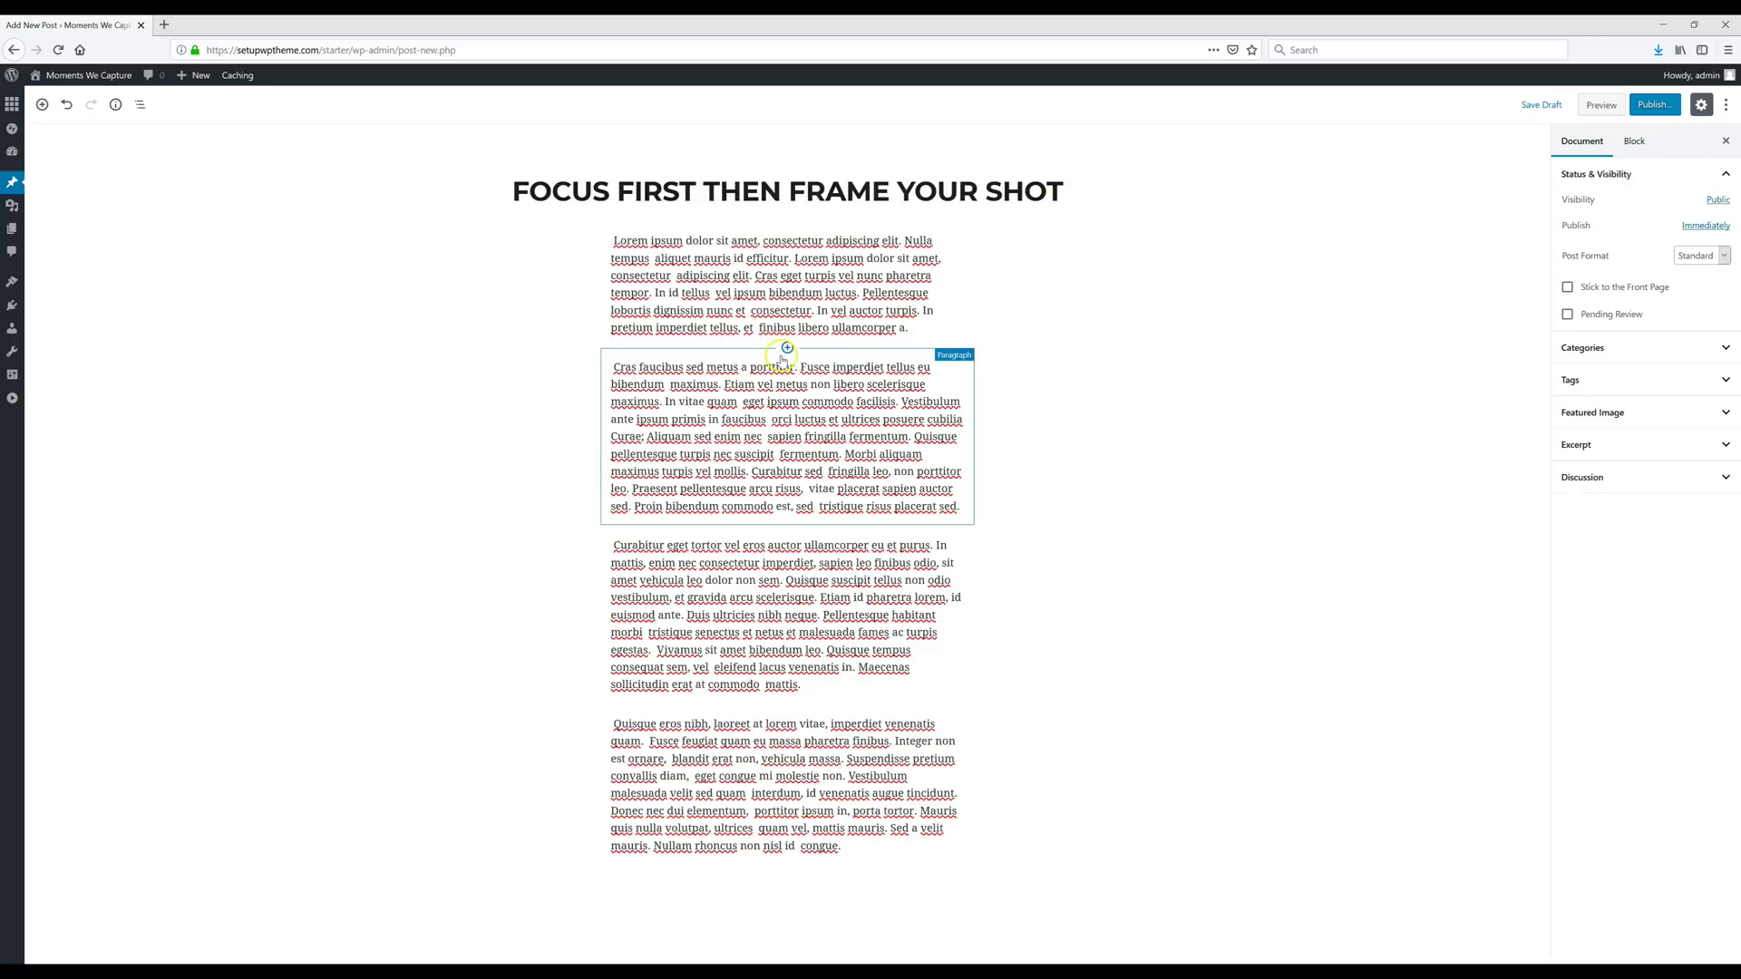
left_click(787, 349)
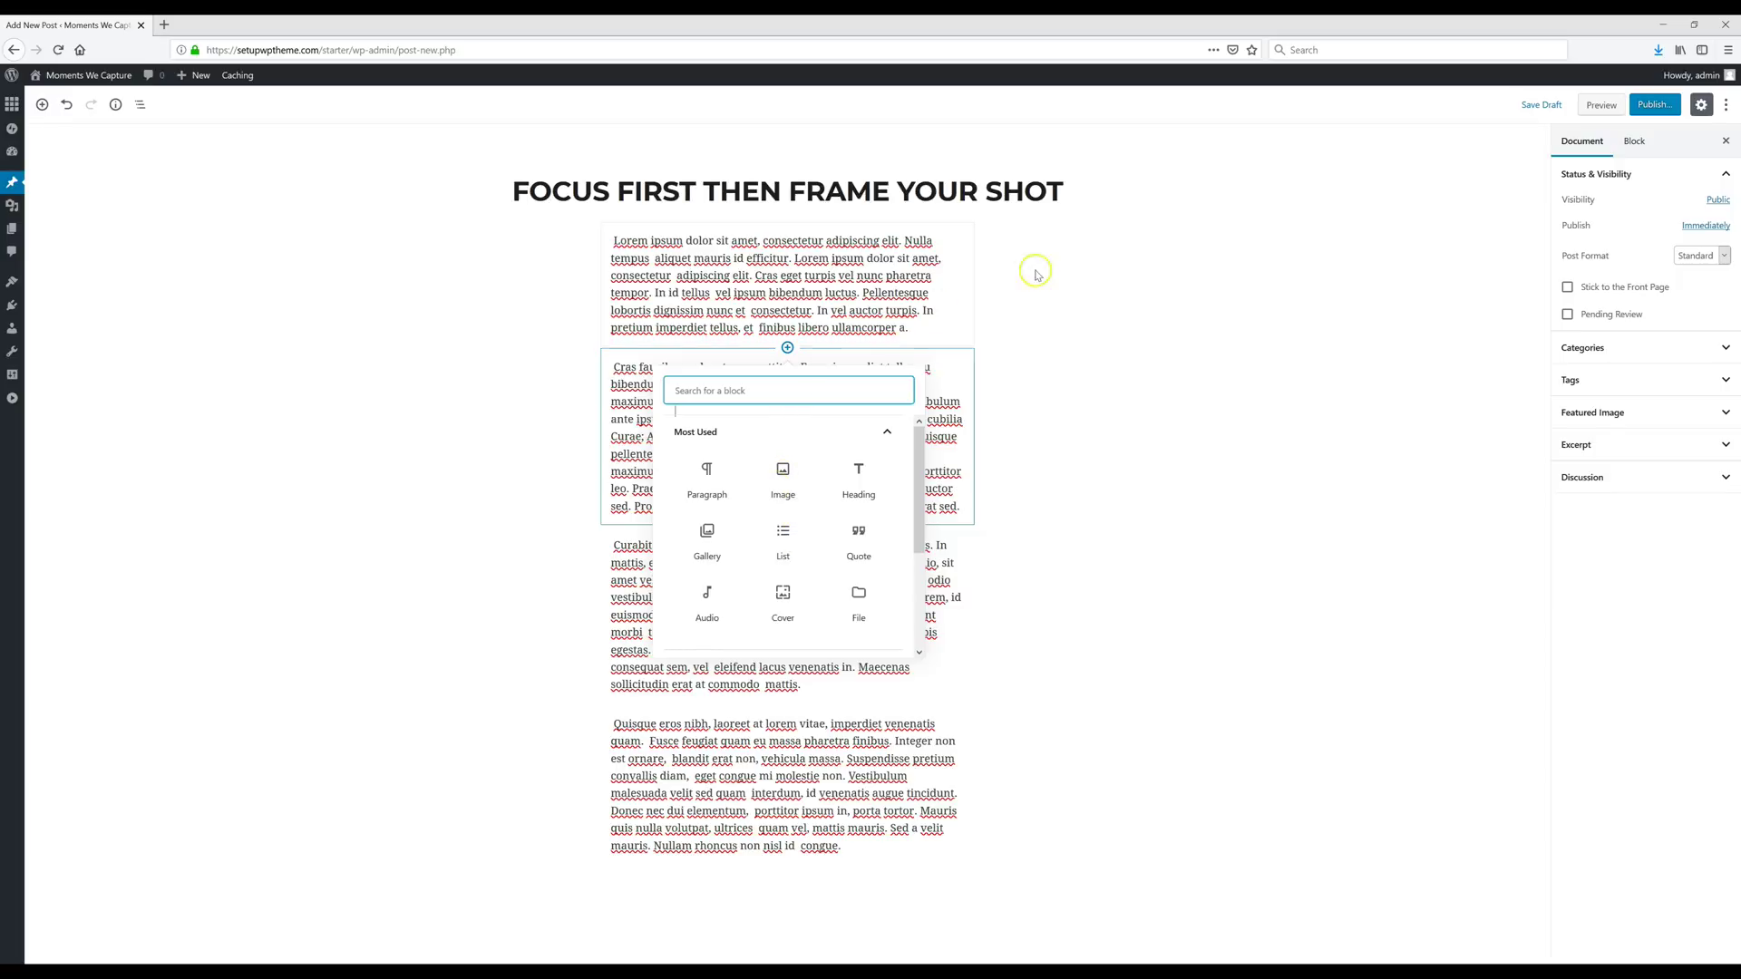
left_click(1093, 325)
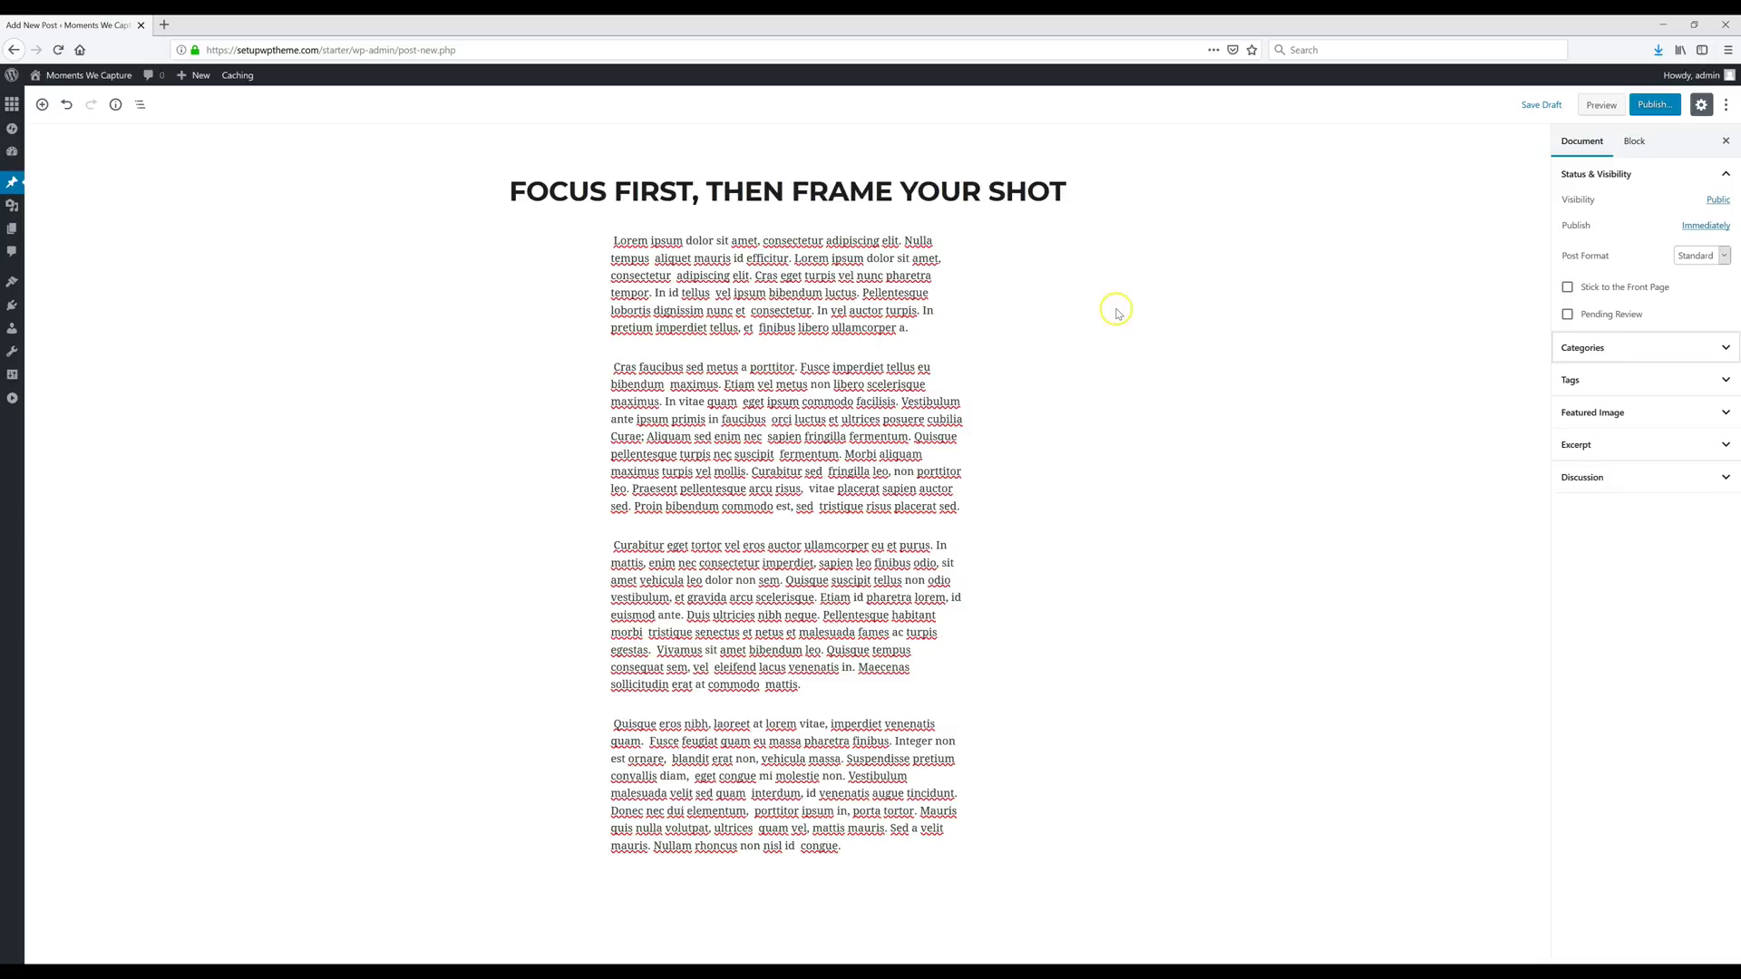
- Add a new 'Photography' category so it is checked for the post draft
left_click(1642, 347)
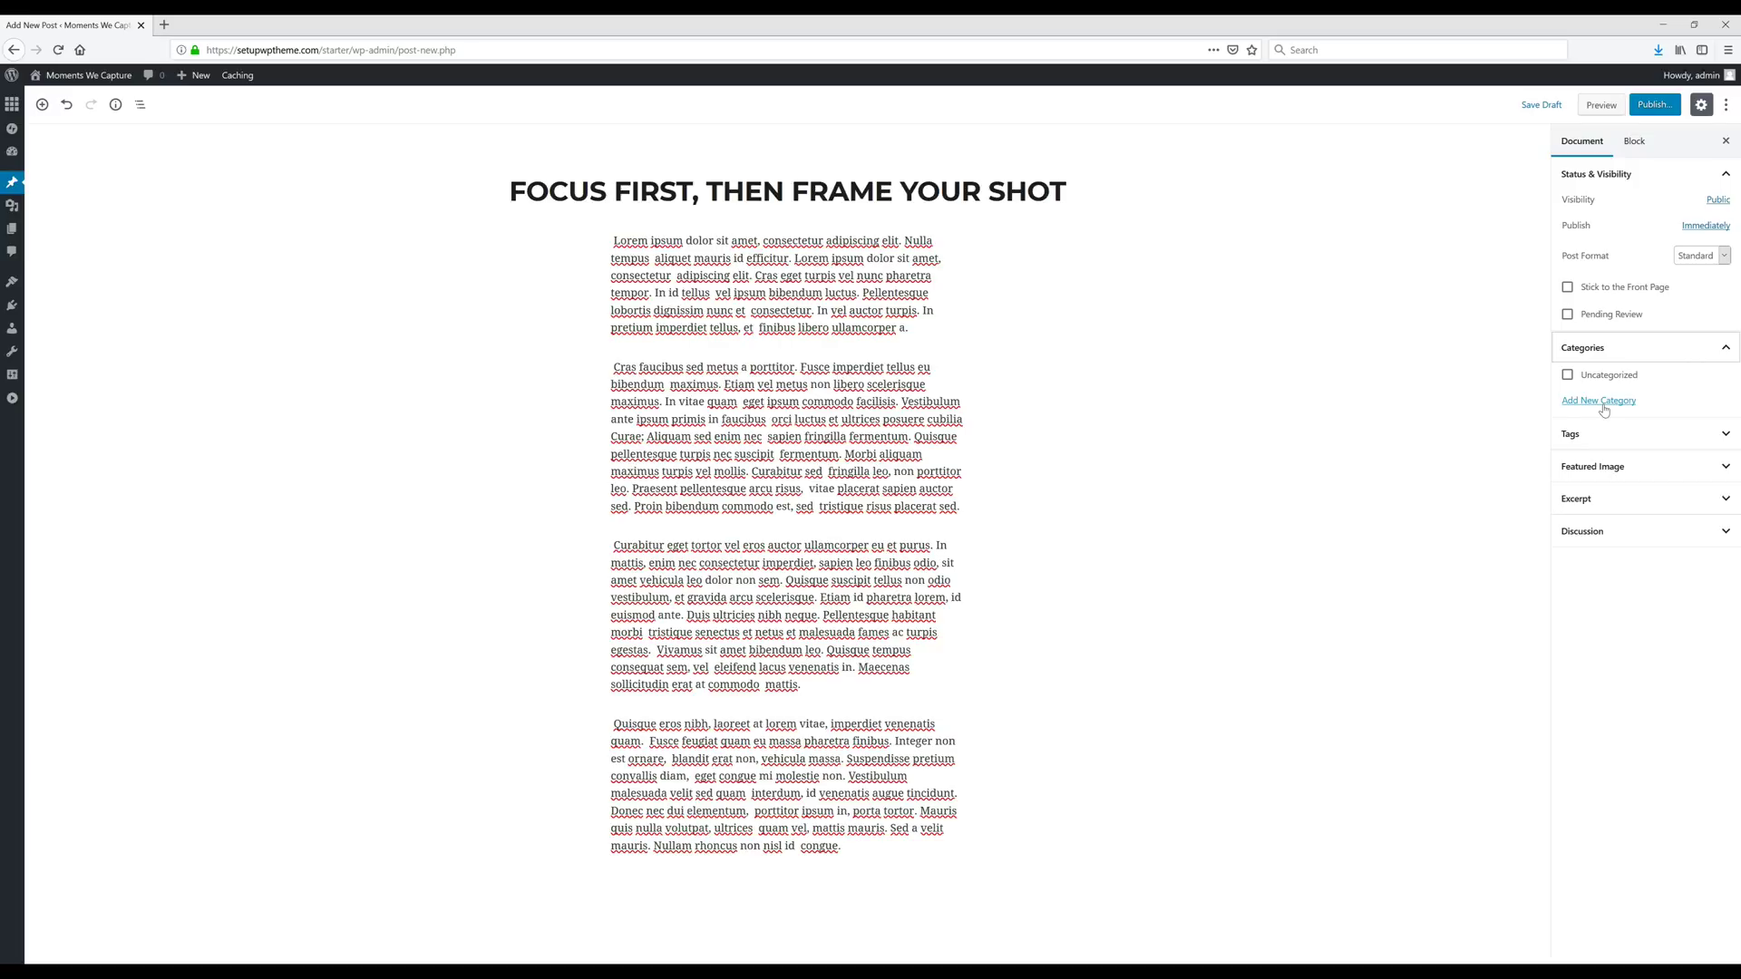
left_click(1603, 408)
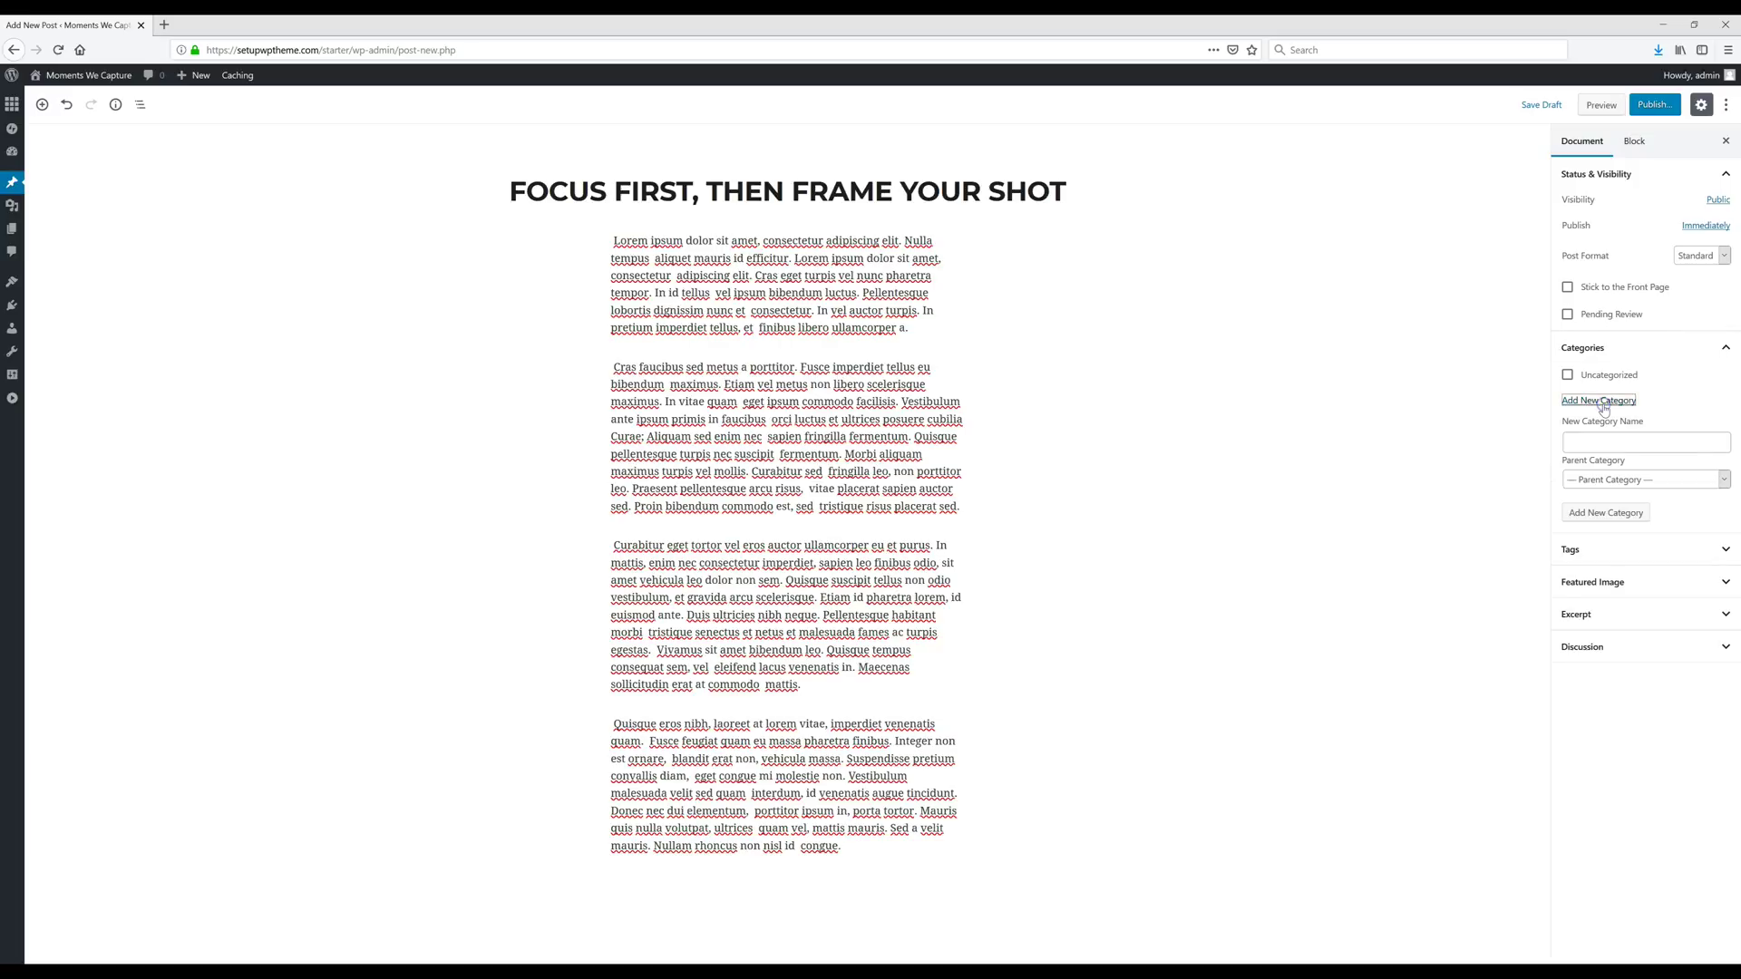
left_click(1611, 440)
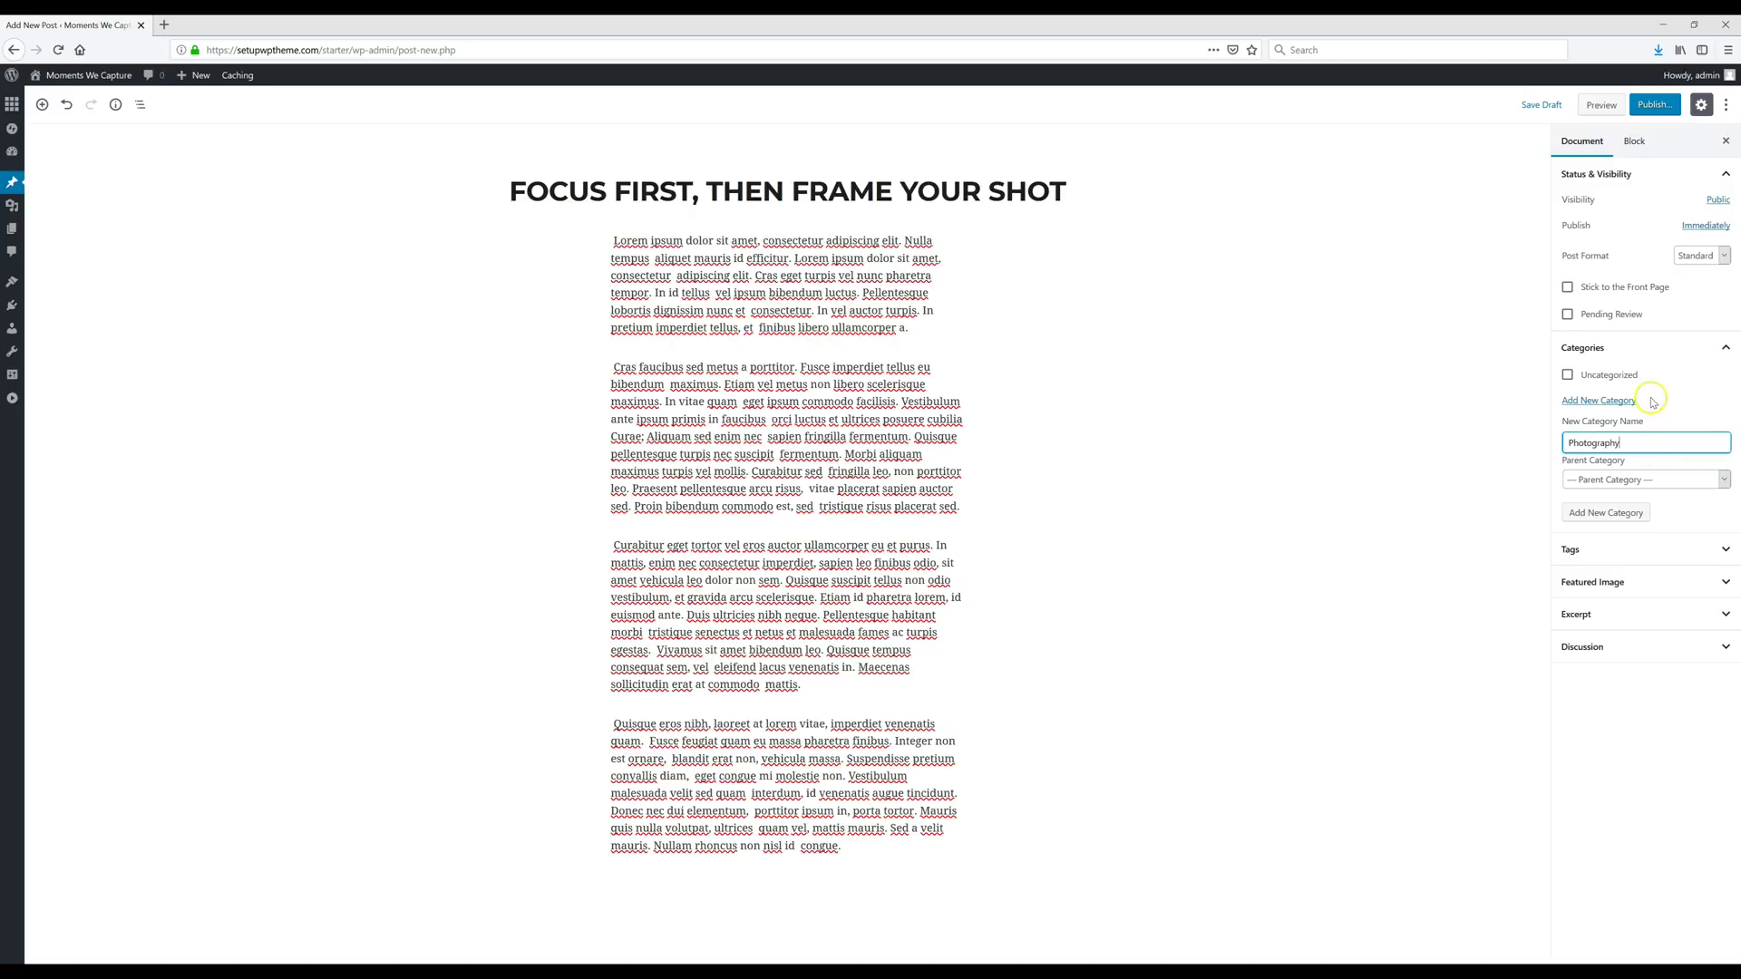
left_click(1593, 513)
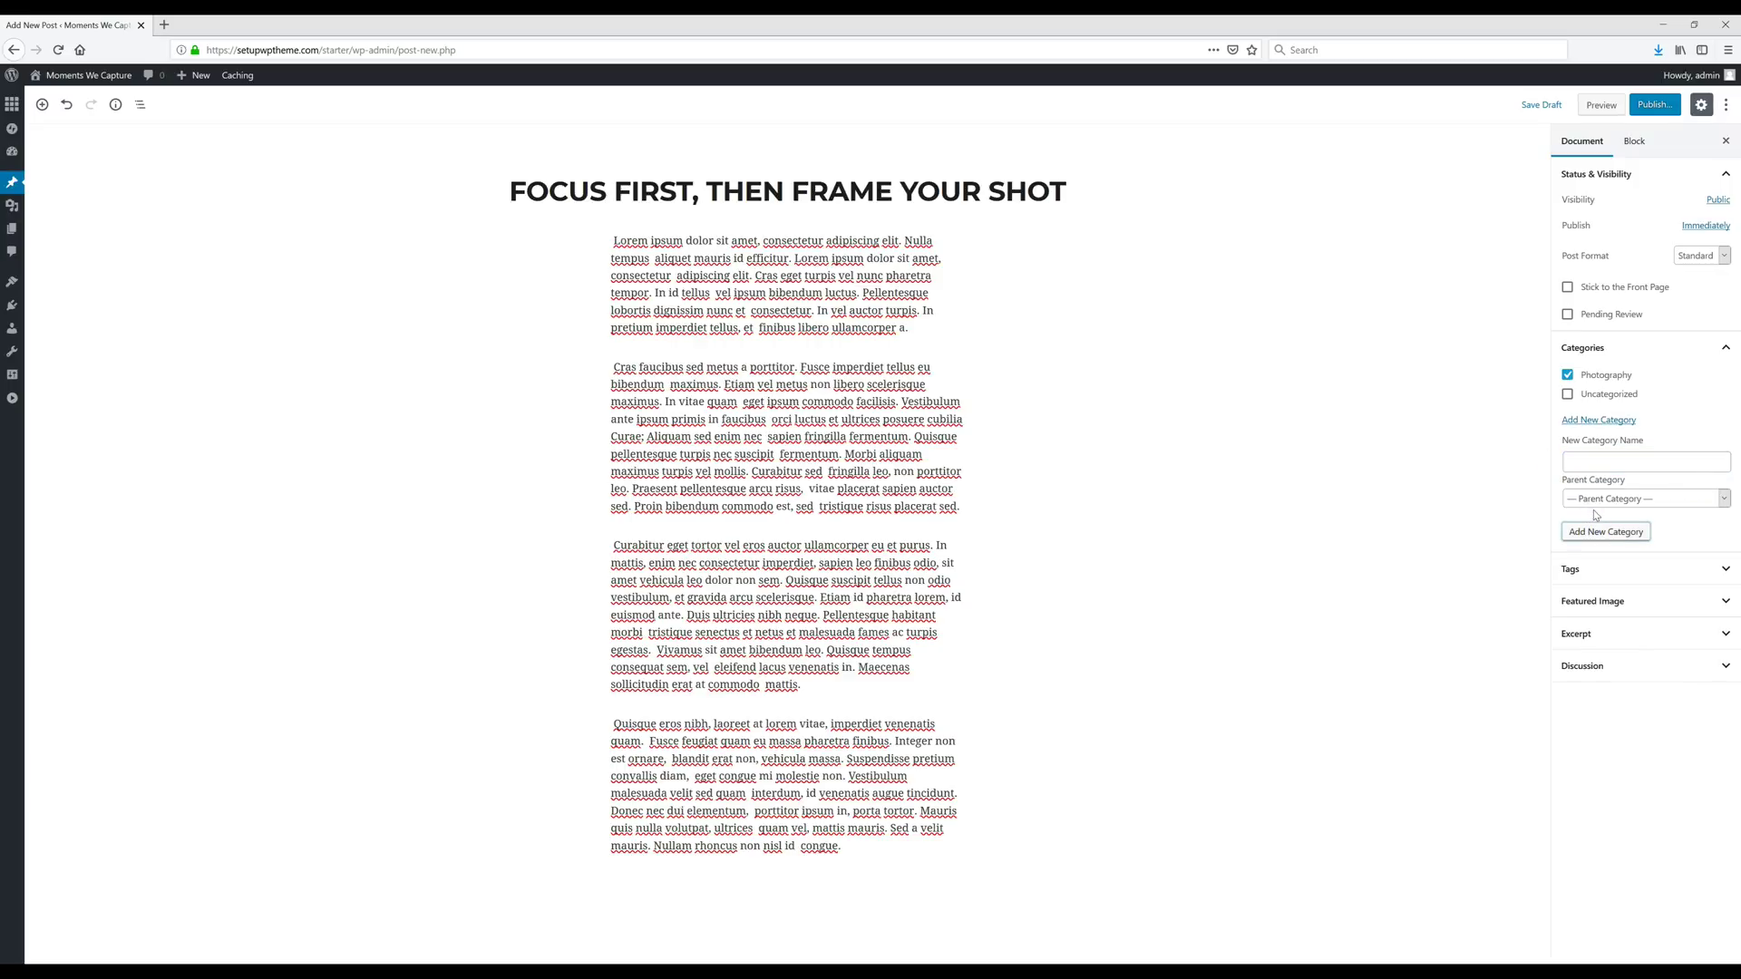
- Upload photo 1 of a woman holding a camera and set it as the featured image
left_click(1644, 601)
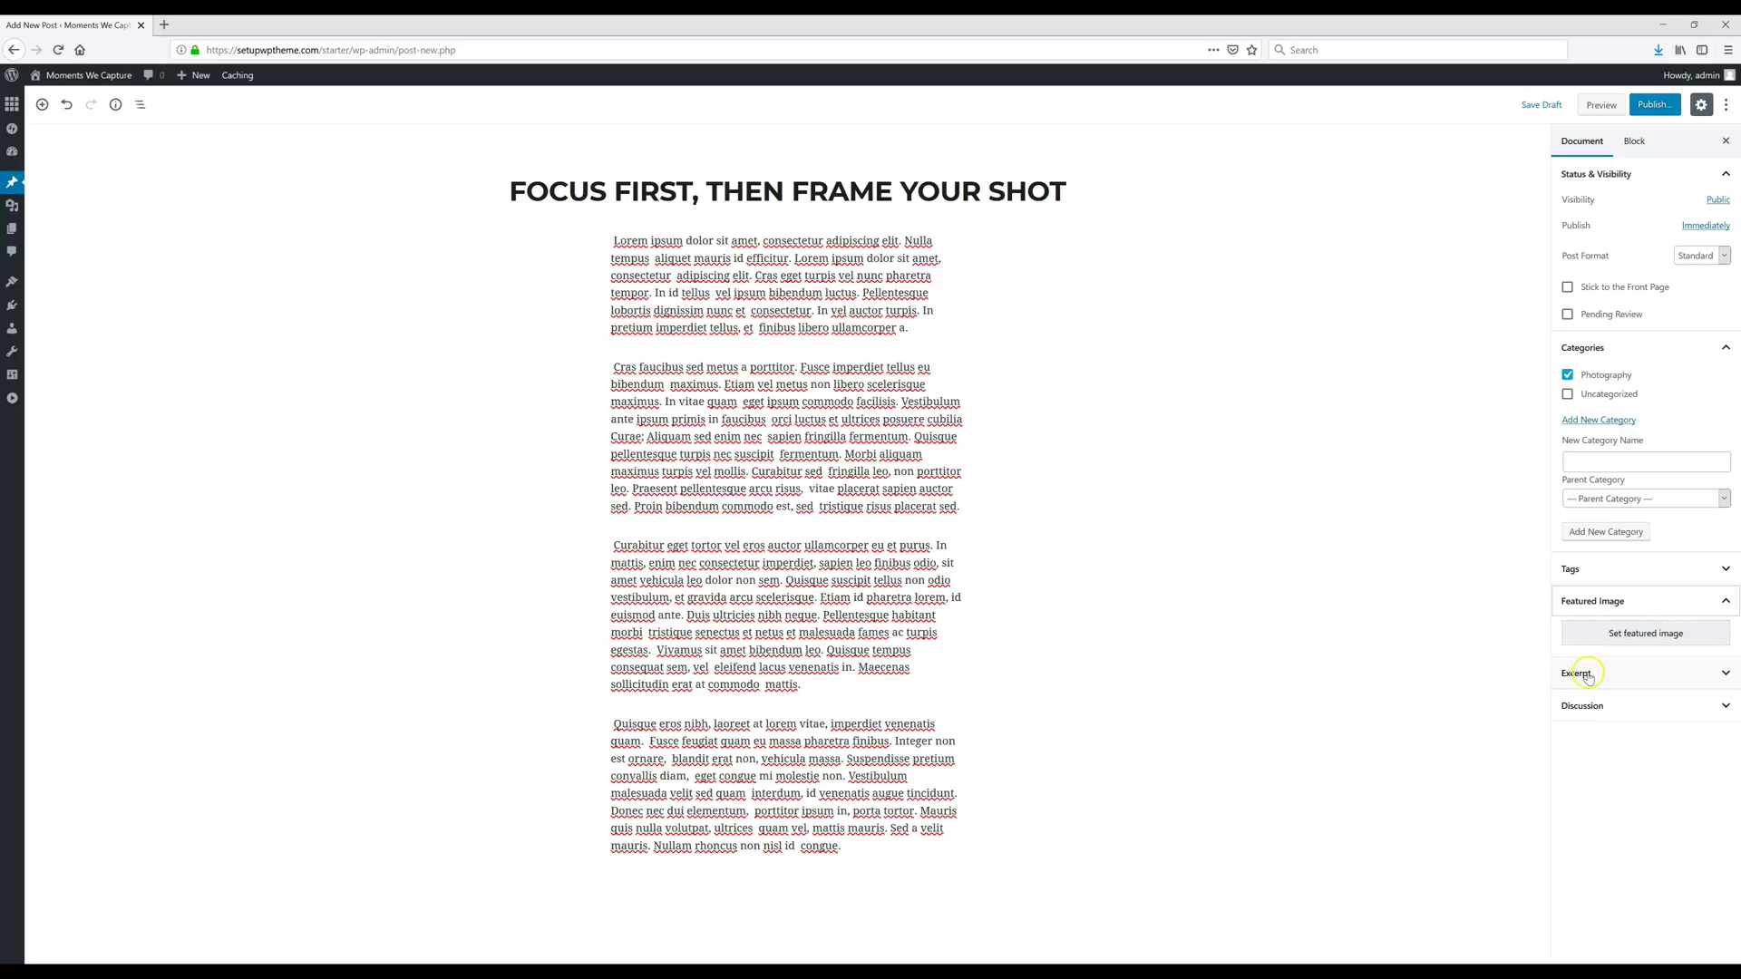
left_click(1636, 638)
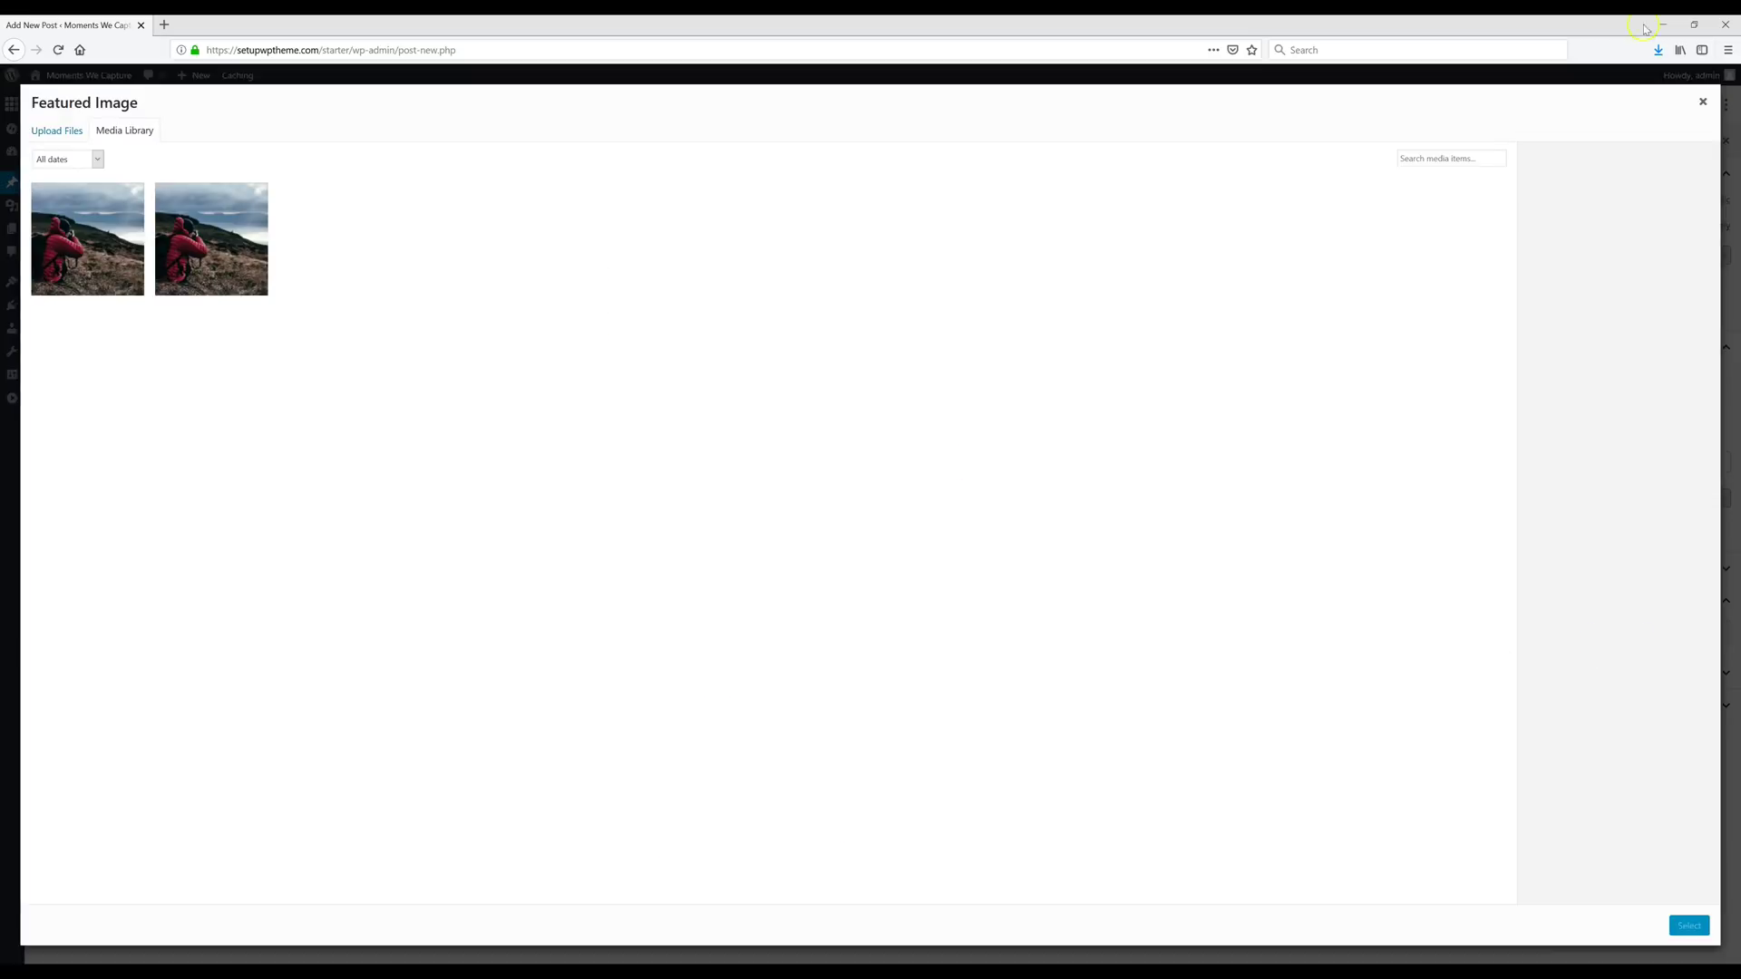
left_click(1694, 24)
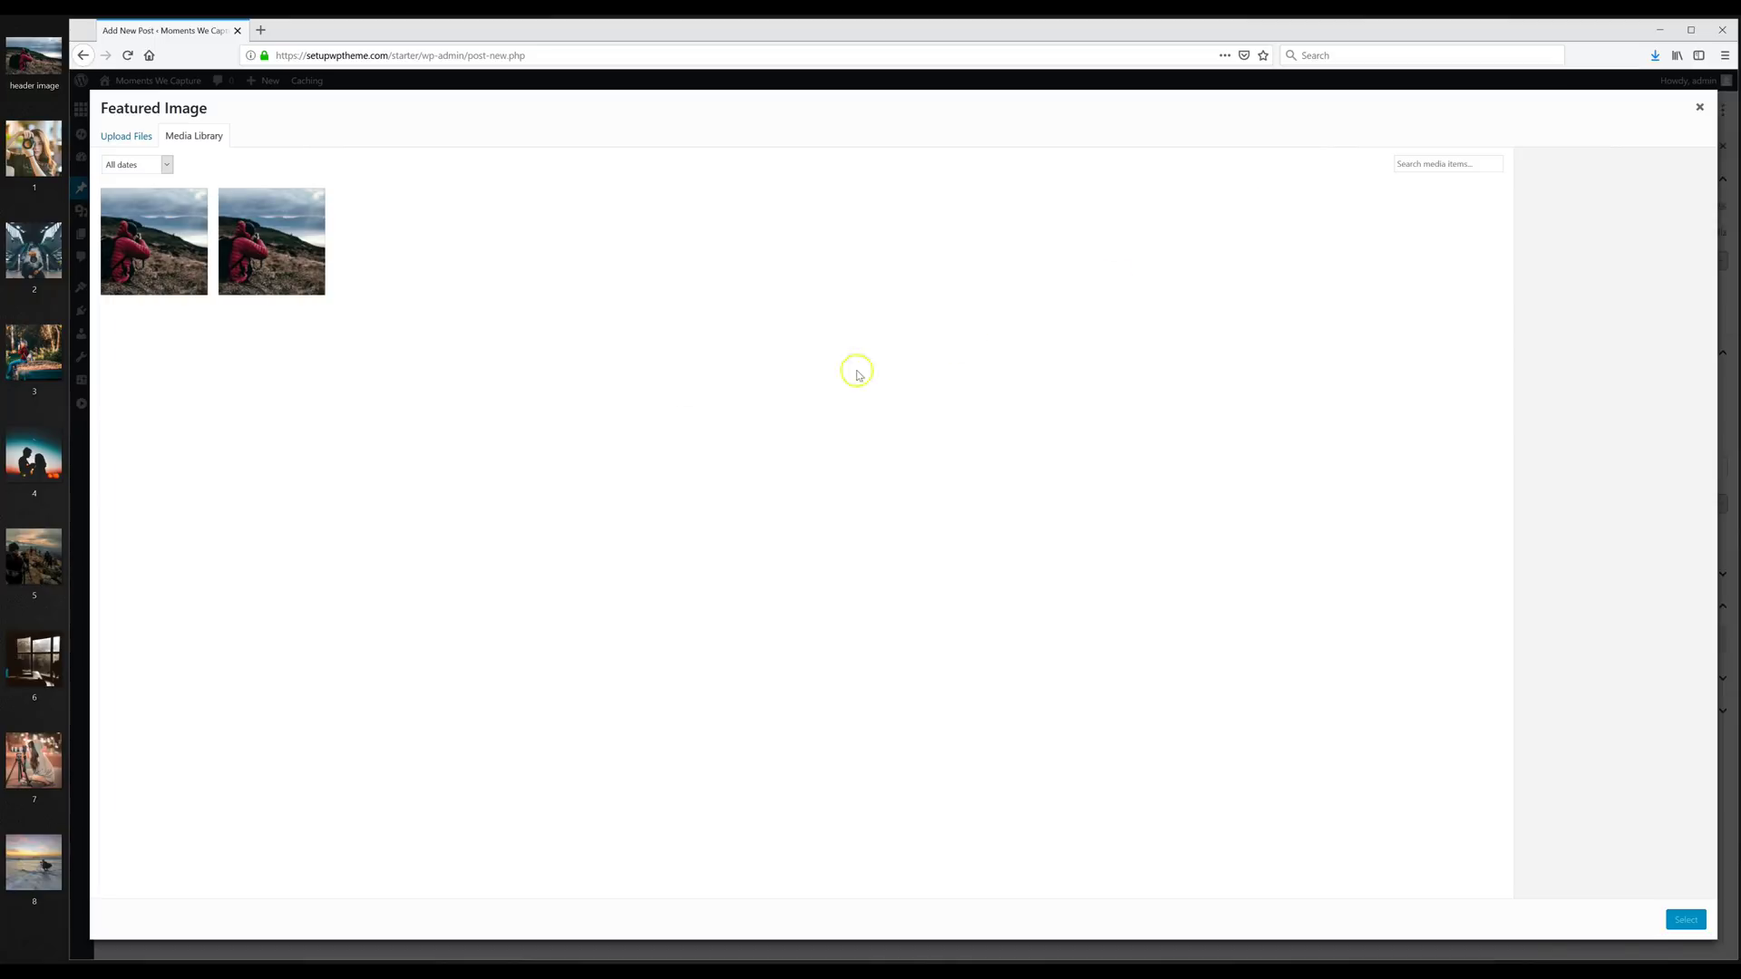
left_click_drag(30, 142, 817, 439)
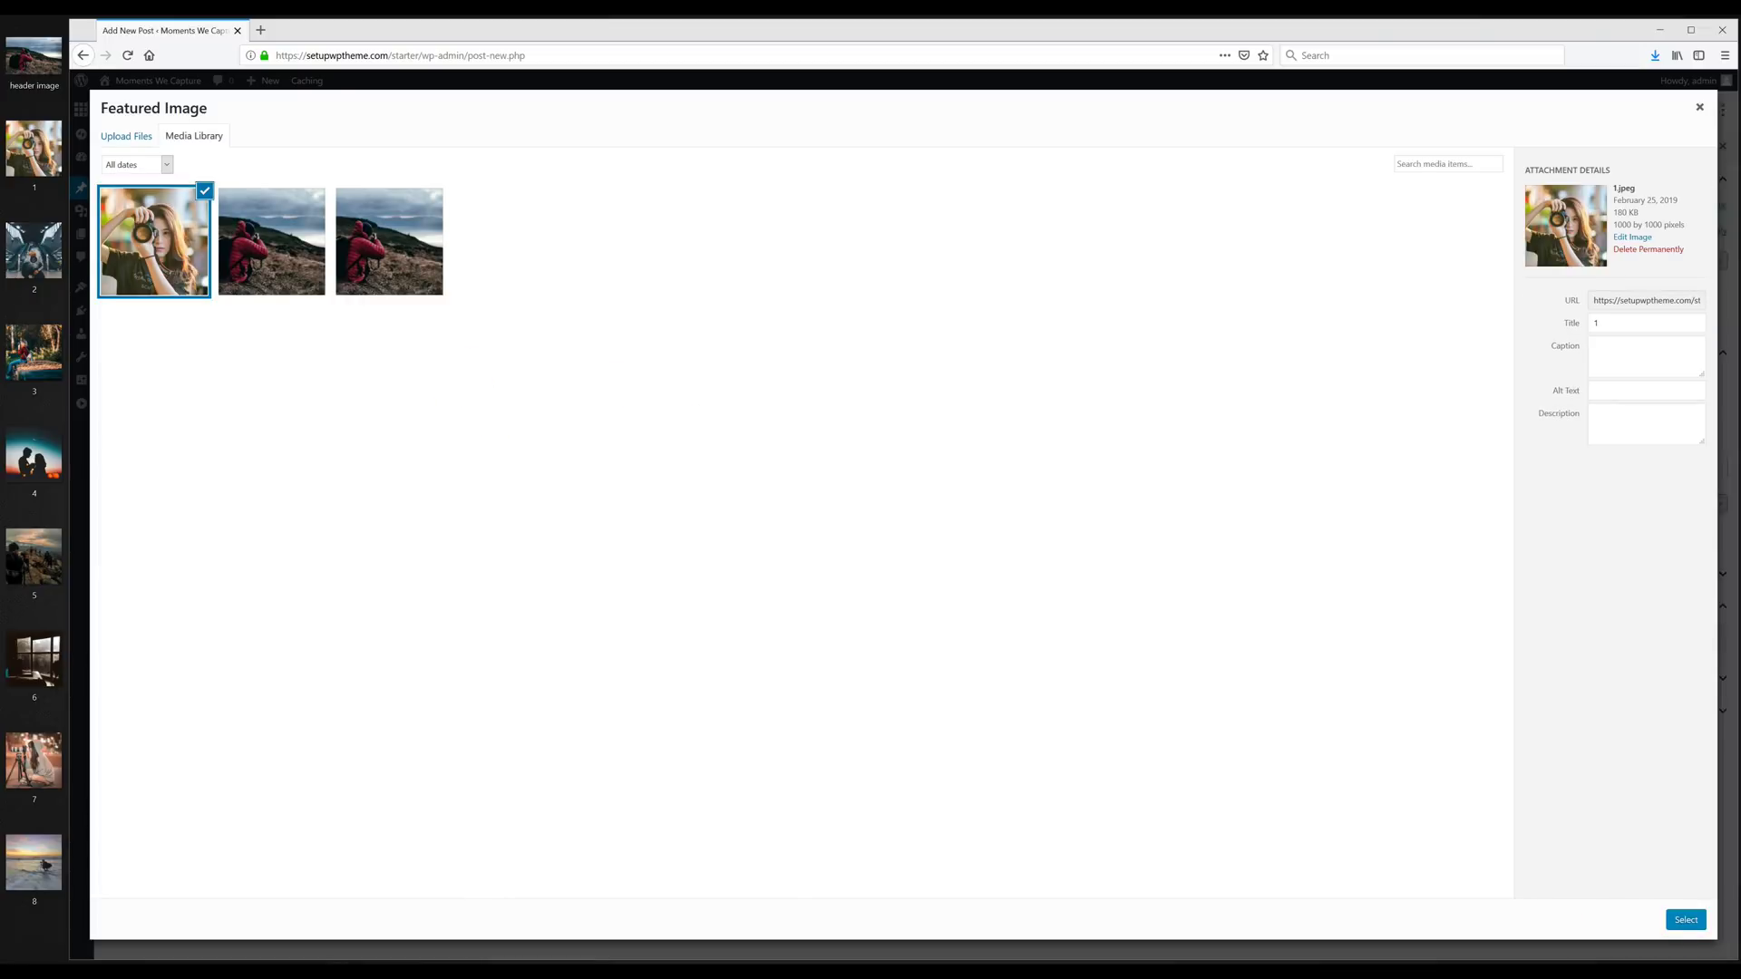
left_click(1683, 922)
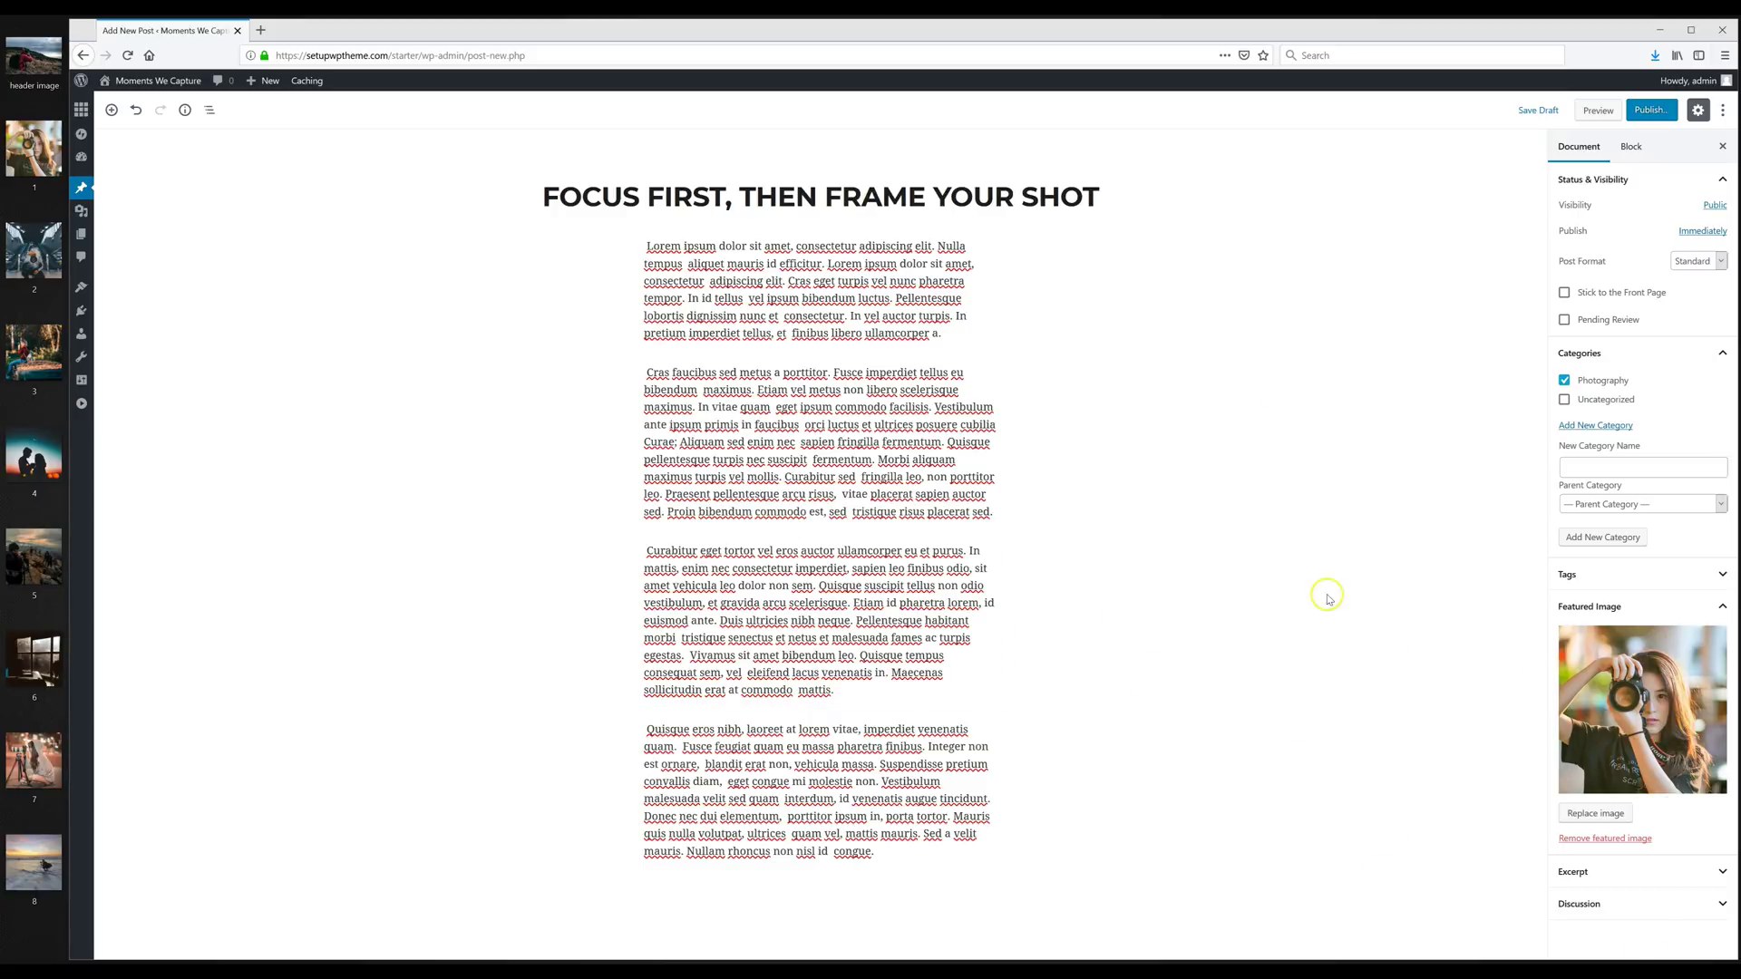
- Publish the post, then view it on the live site with its featured photo, title and body
left_click(1651, 110)
left_click(1655, 111)
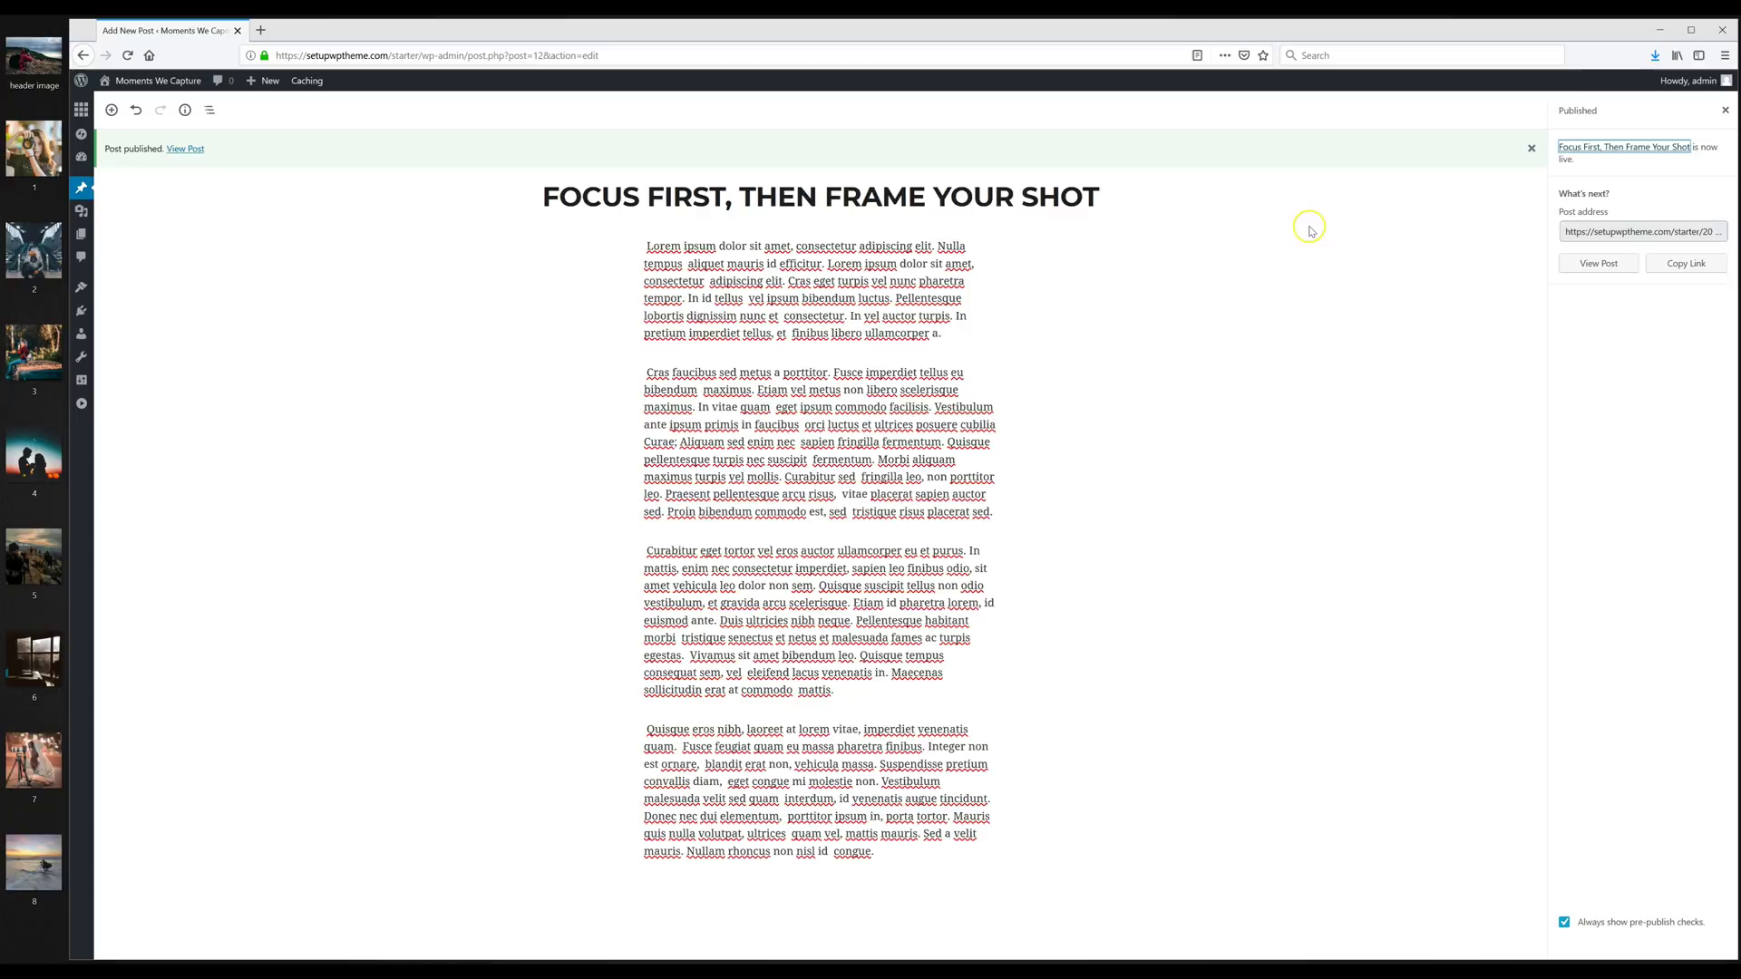
mouse_move(146, 83)
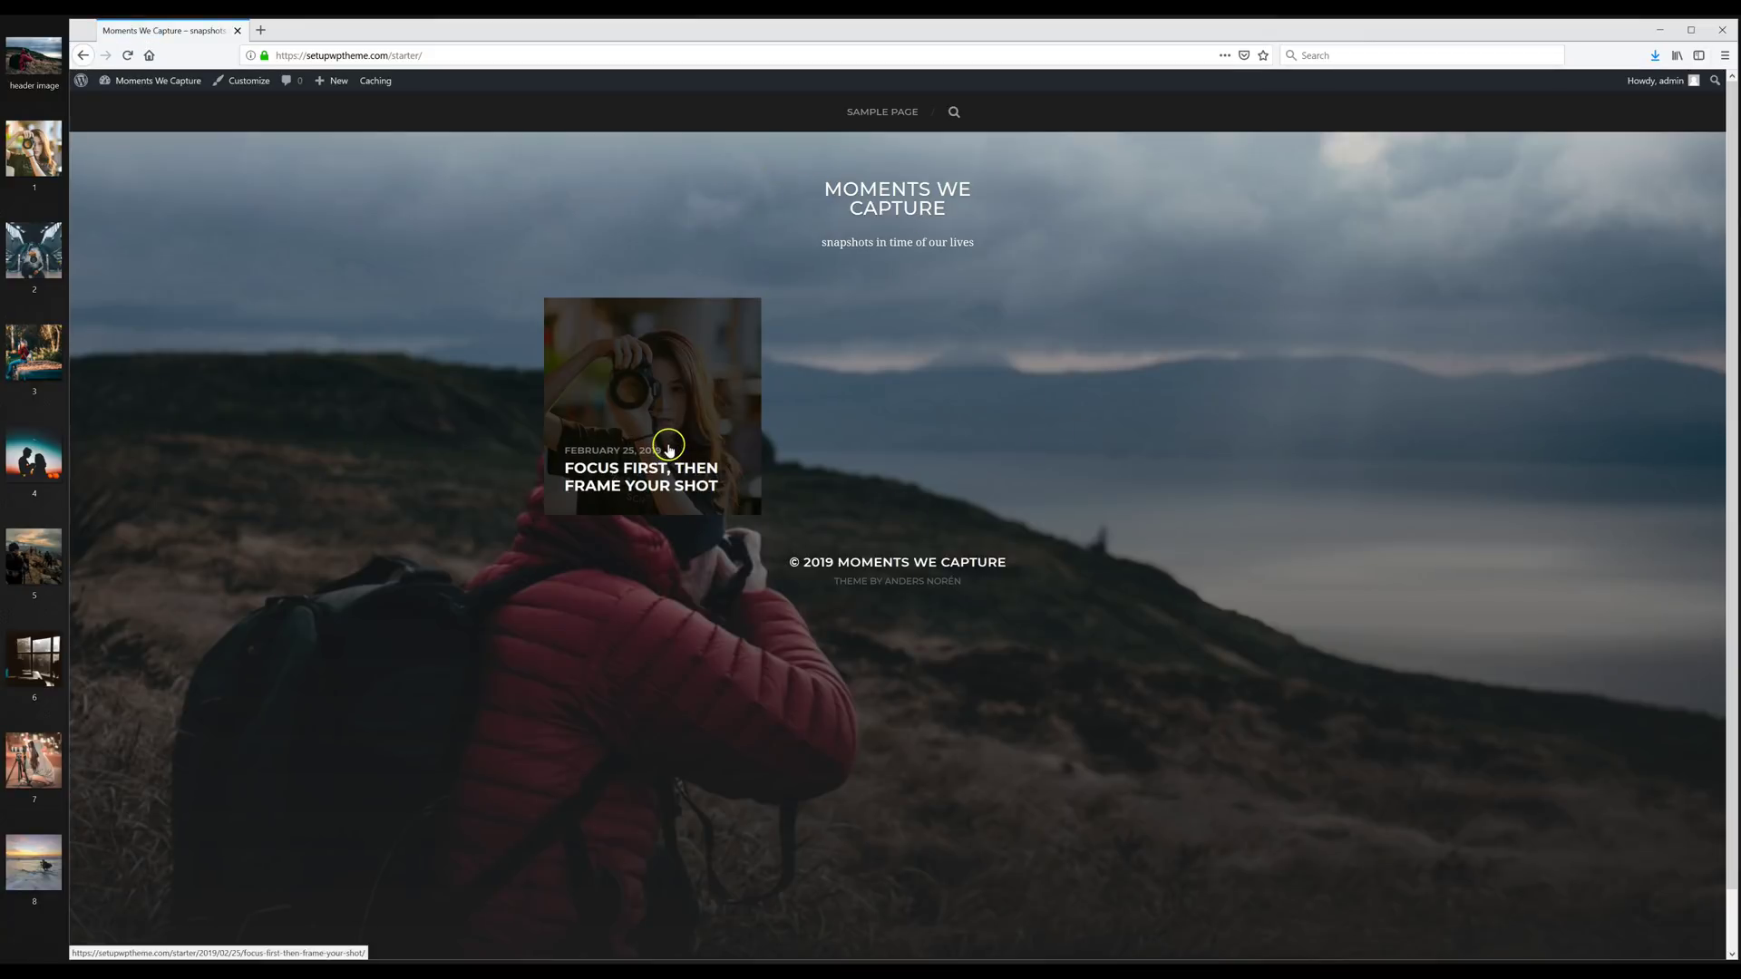
left_click(681, 399)
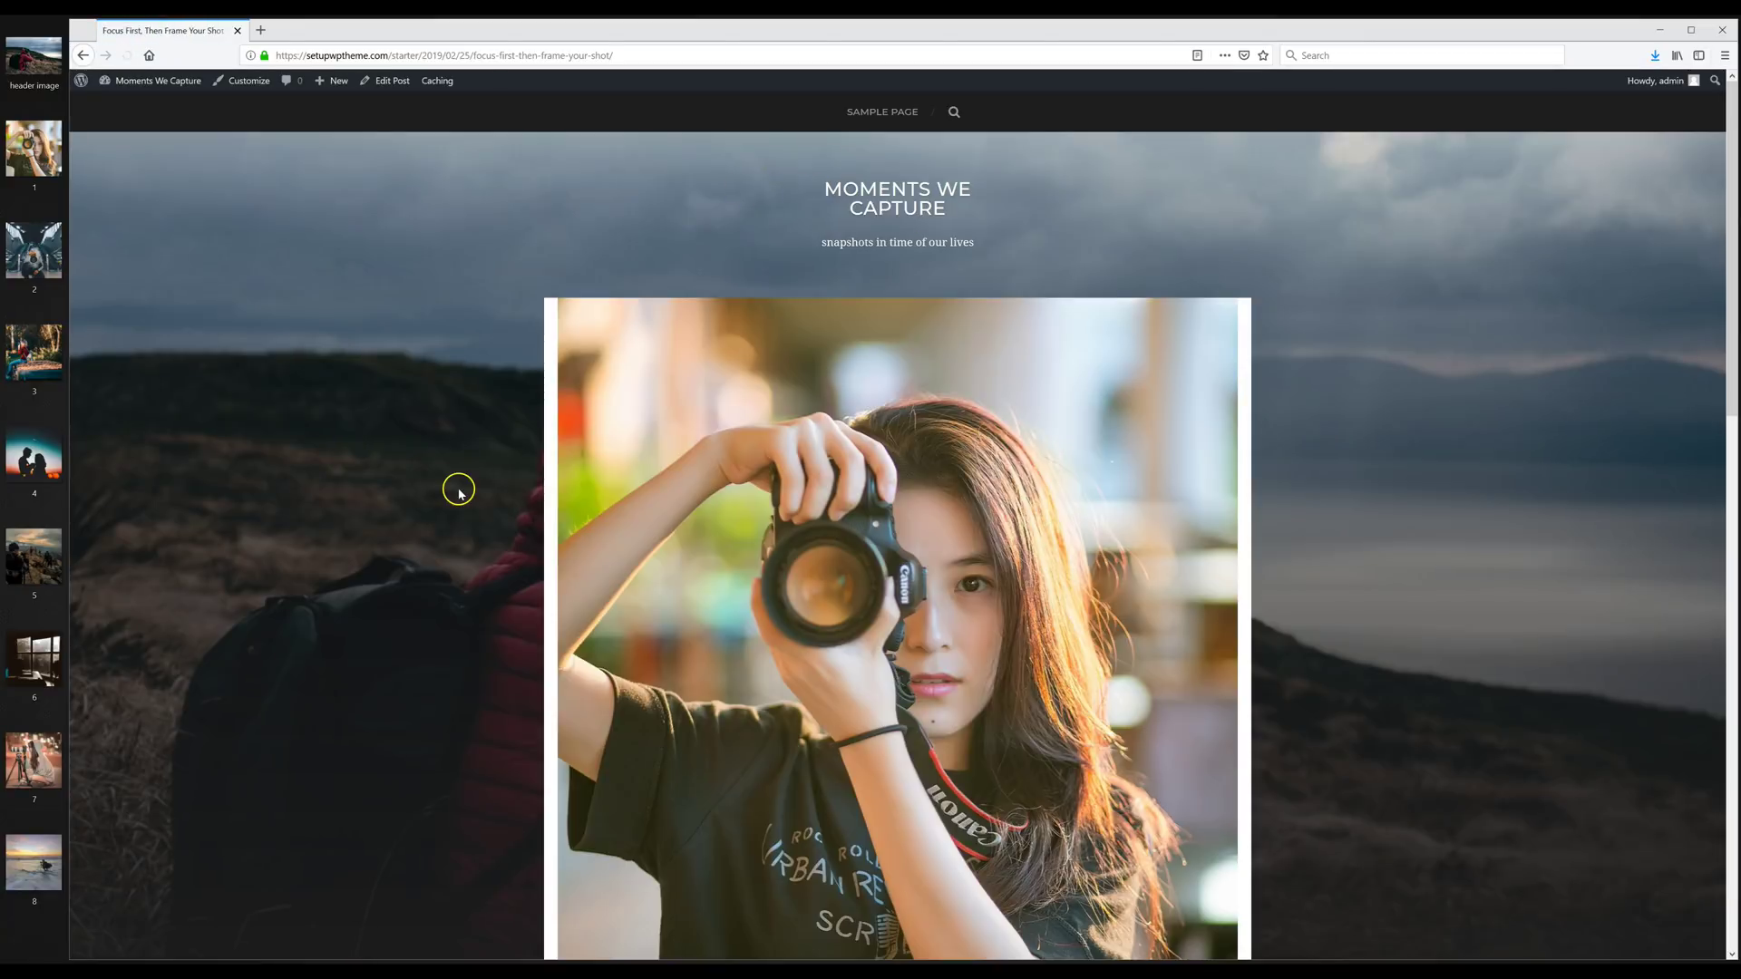
scroll(459, 481, "down", 5)
scroll(605, 383, "down", 5)
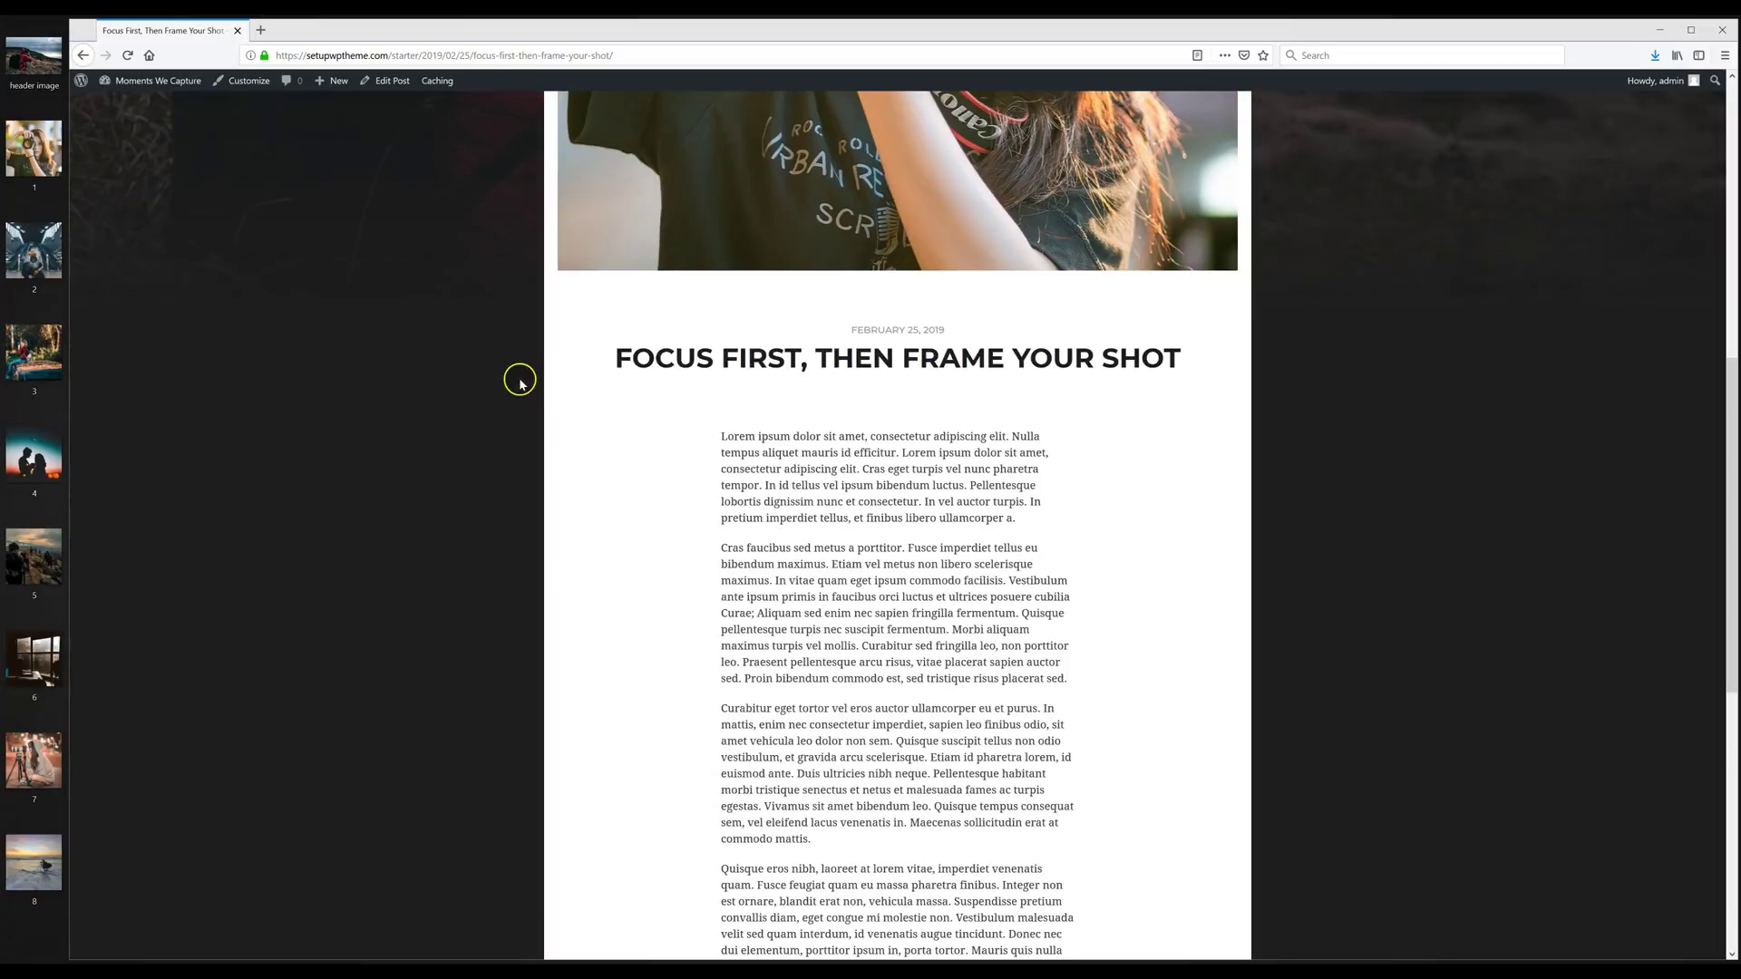
scroll(488, 388, "up", 5)
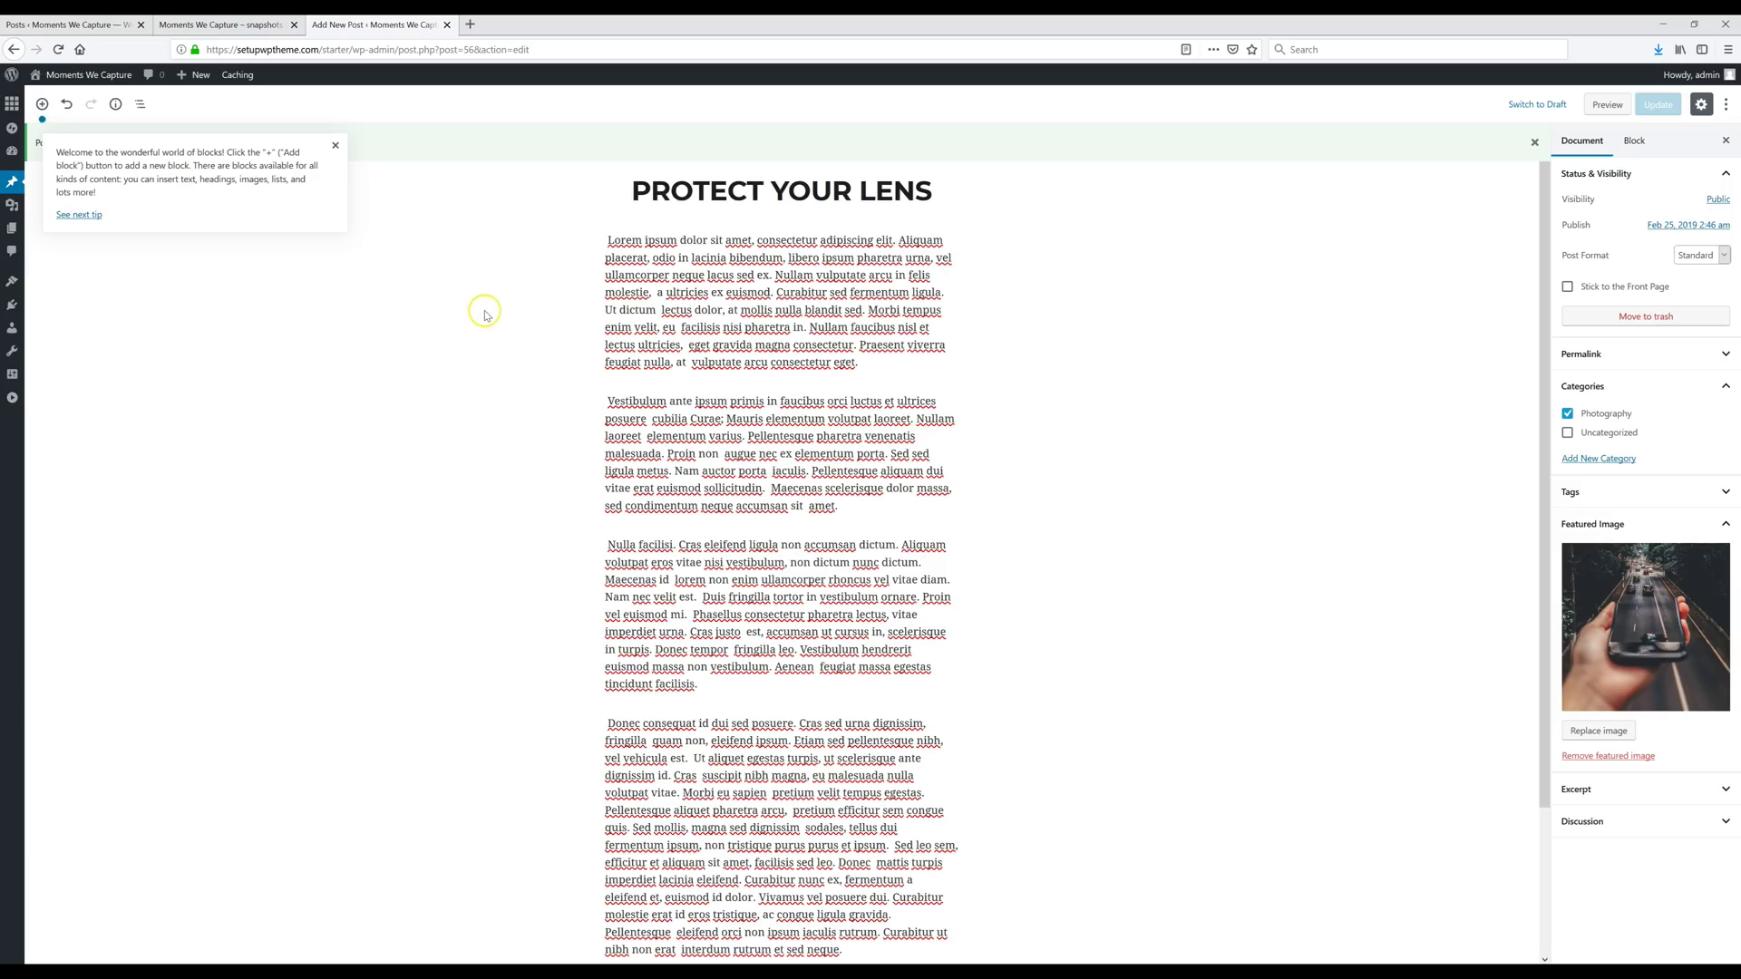
- Show the Moments We Capture home page and scroll through its grid of ten photo posts
left_click(259, 31)
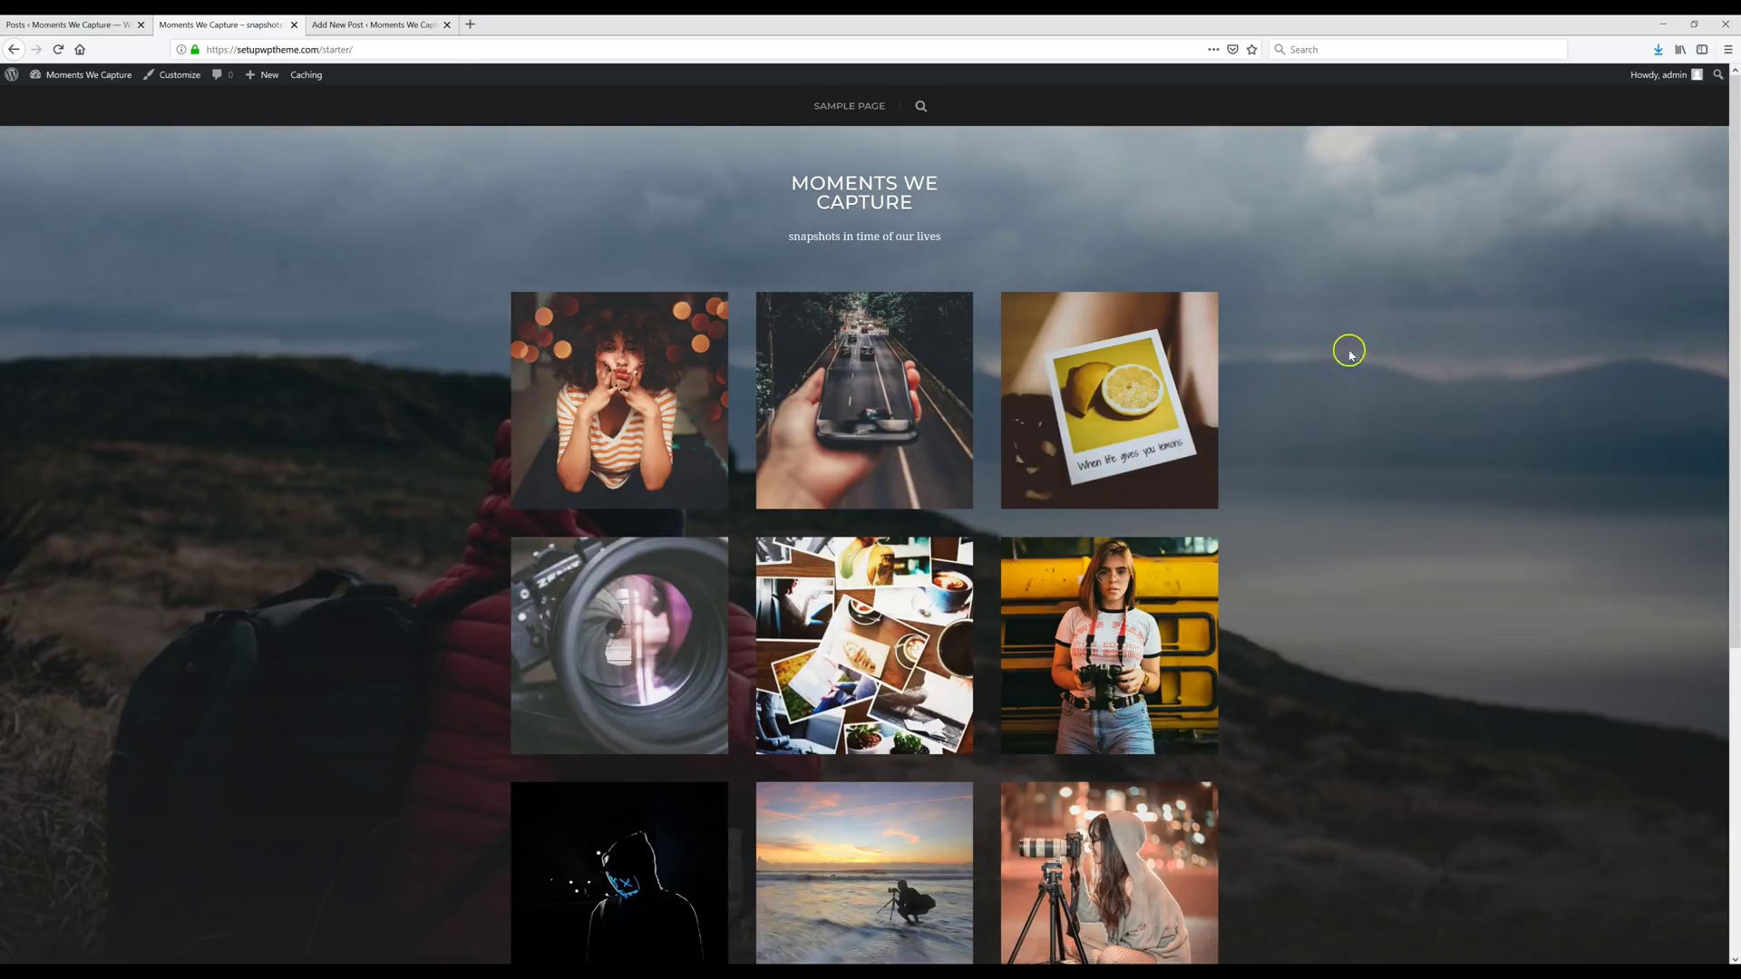
scroll(1360, 313, "down", 3)
scroll(1353, 334, "down", 2)
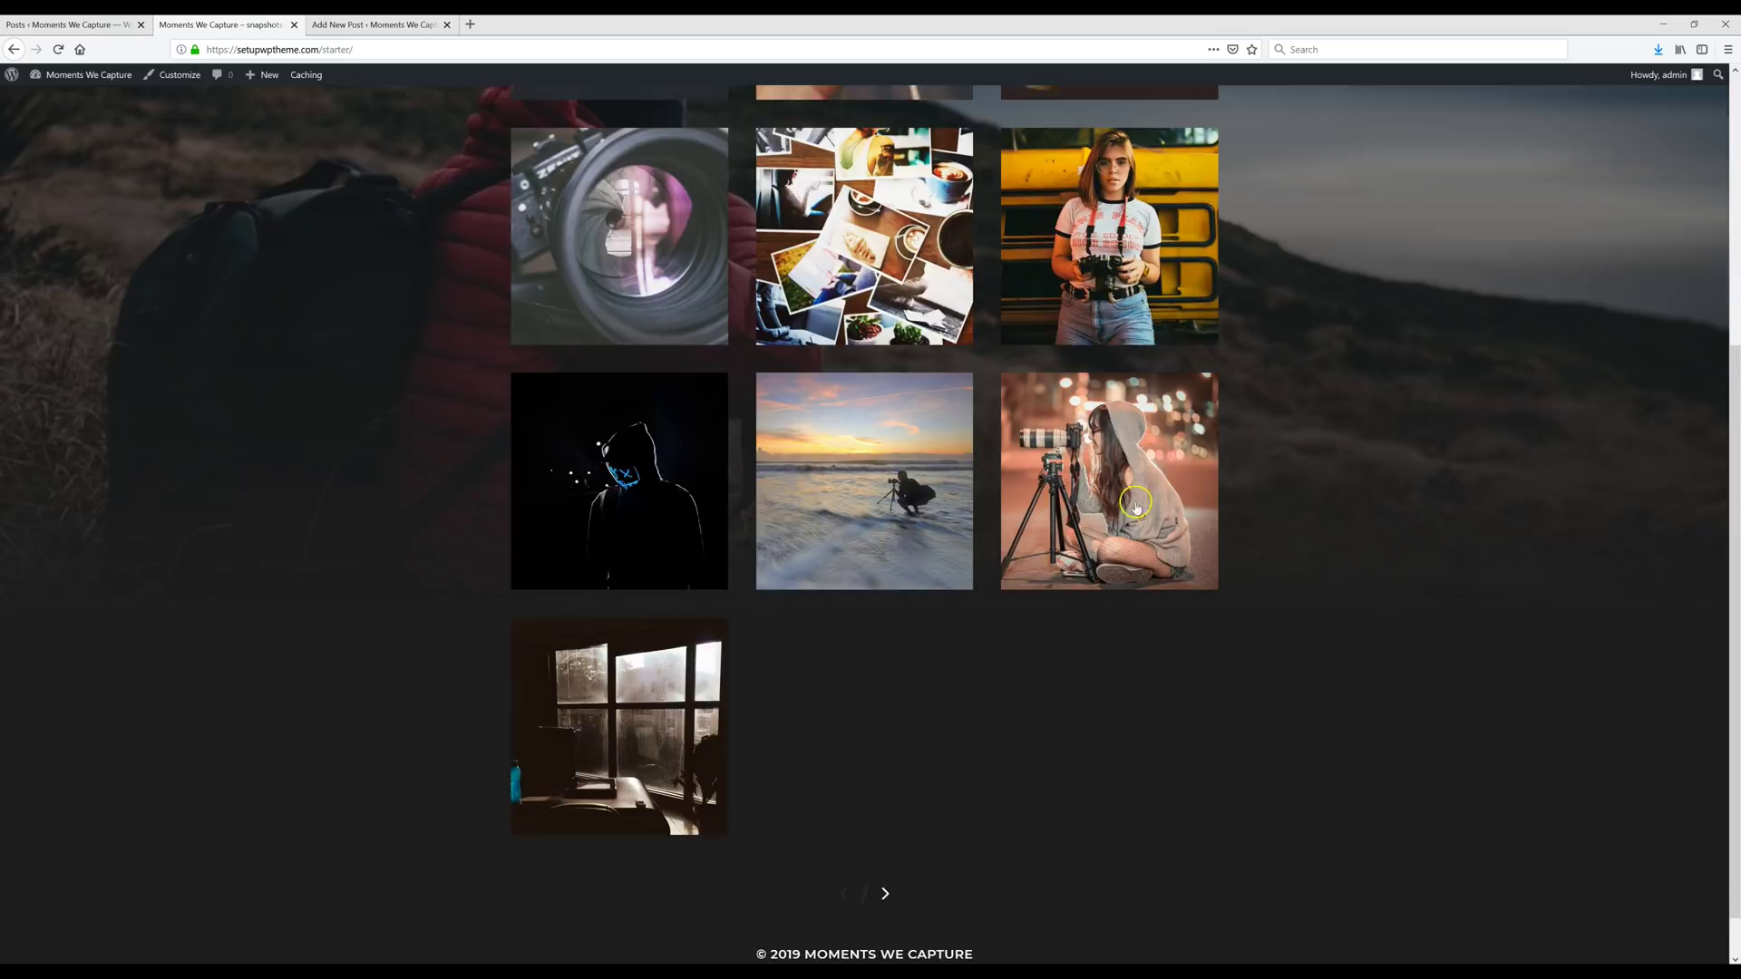
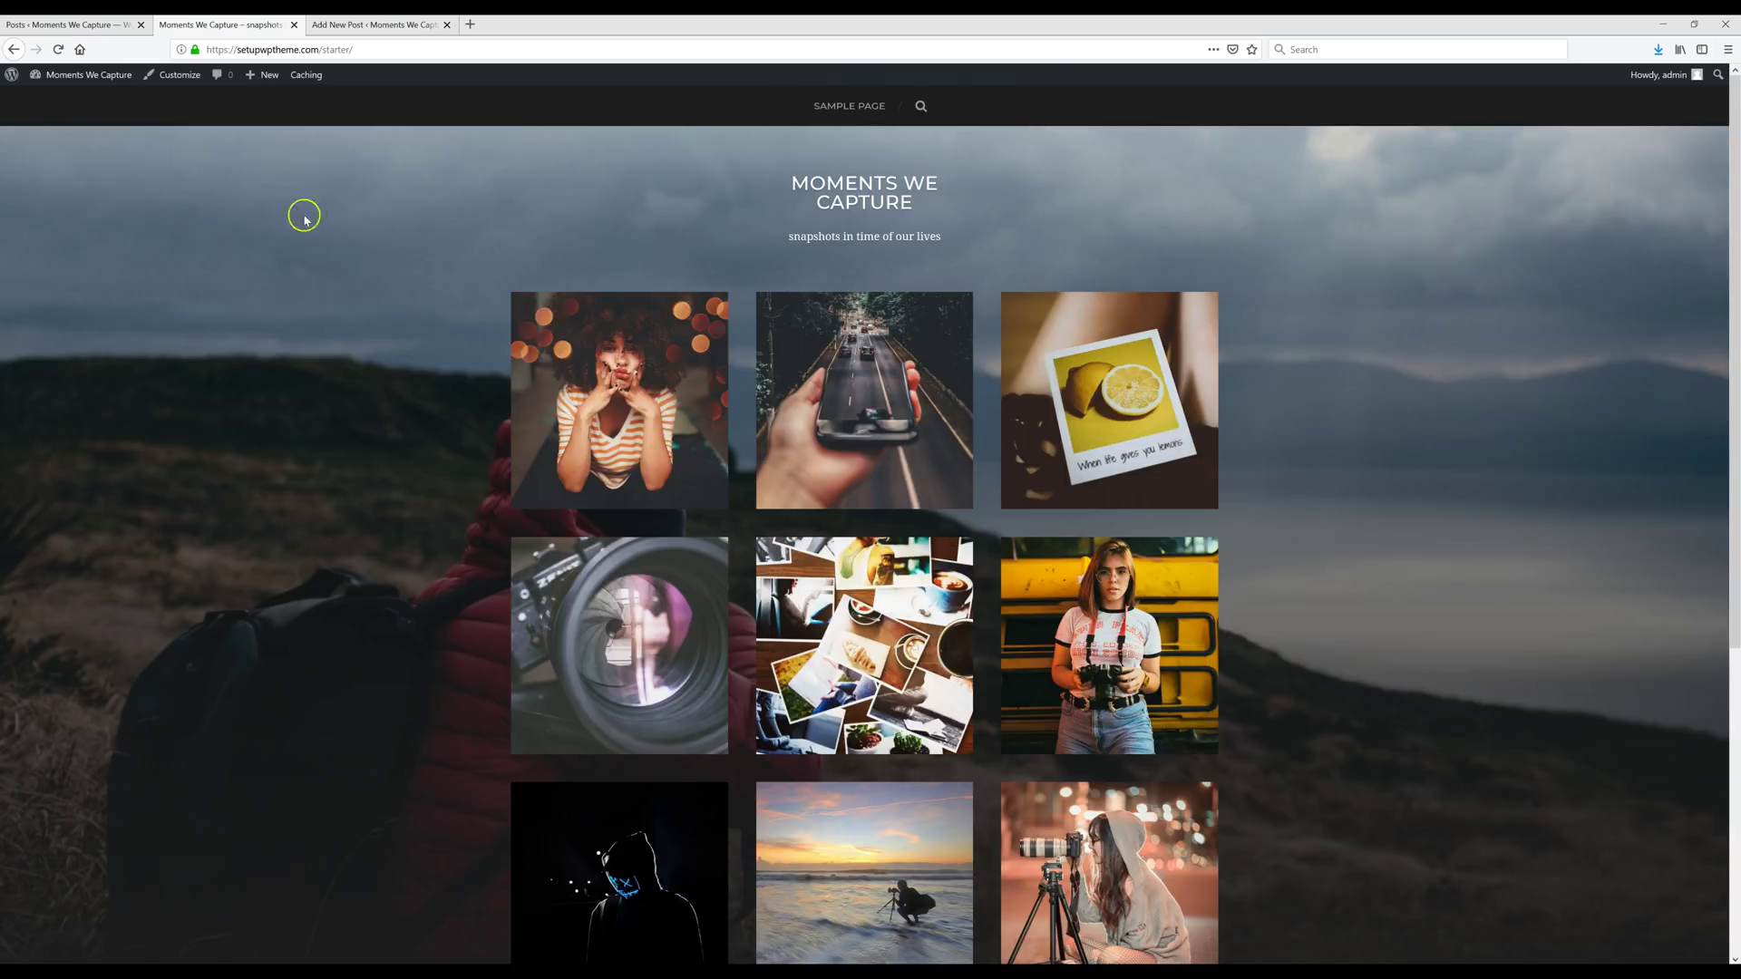
- From the dashboard, add a new page and title it PHOTOS
mouse_move(86, 74)
left_click(54, 99)
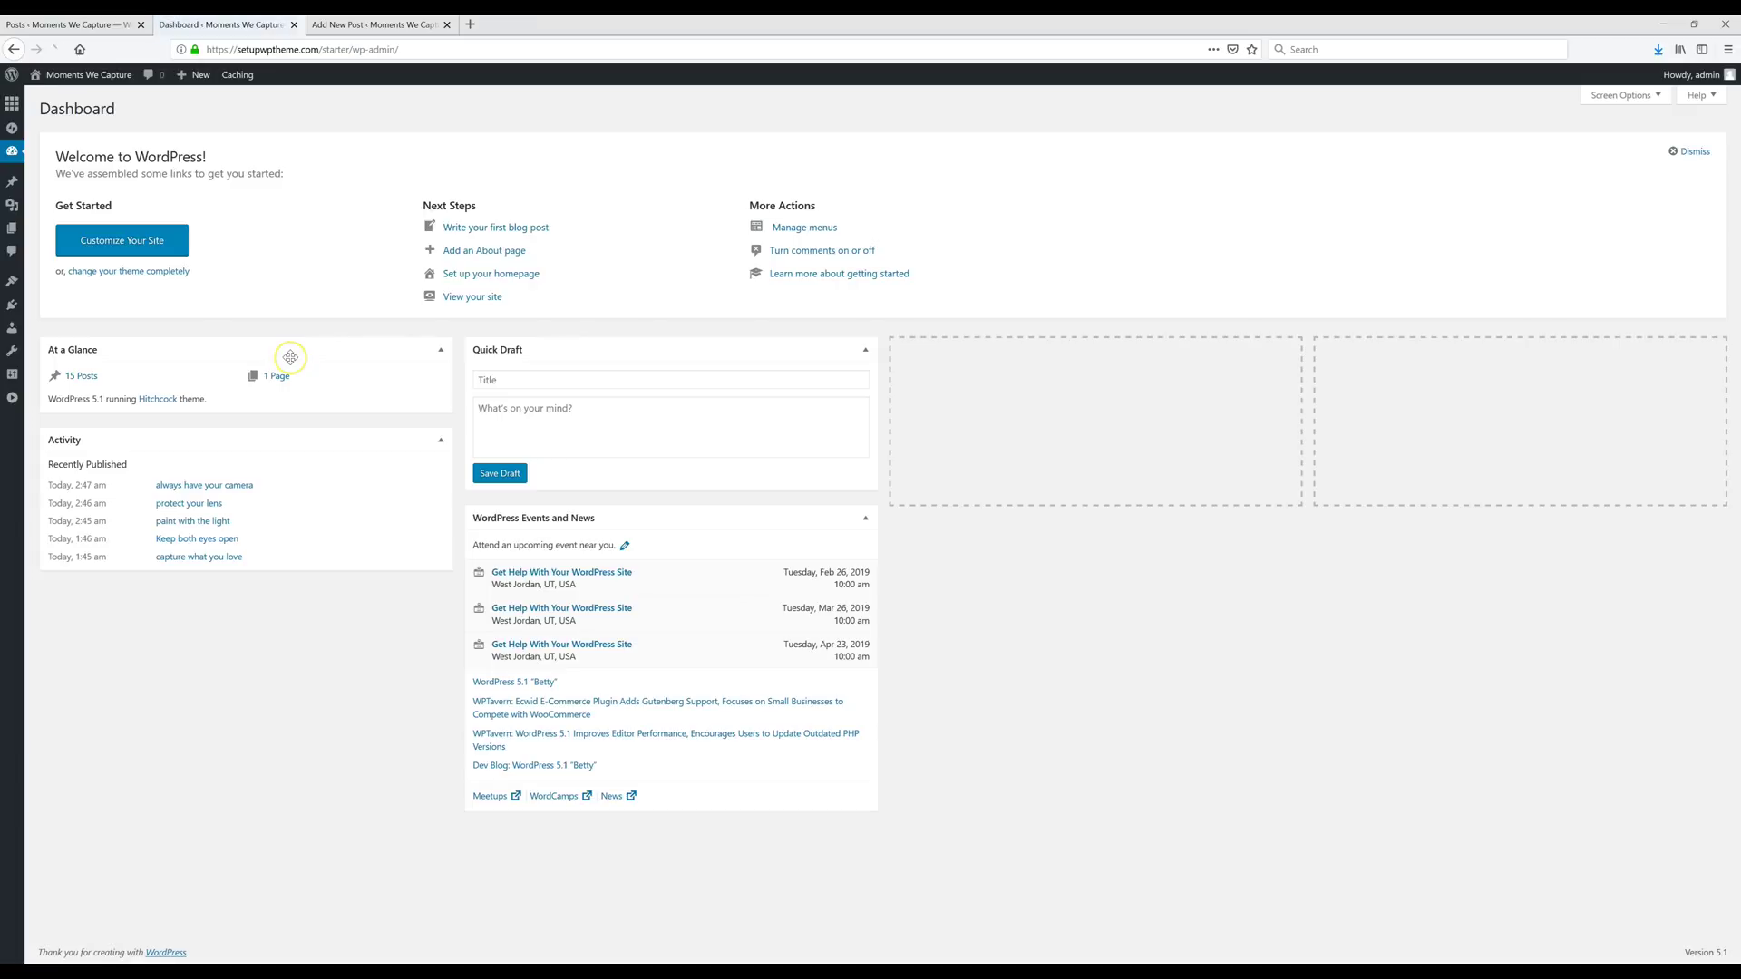
left_click(46, 230)
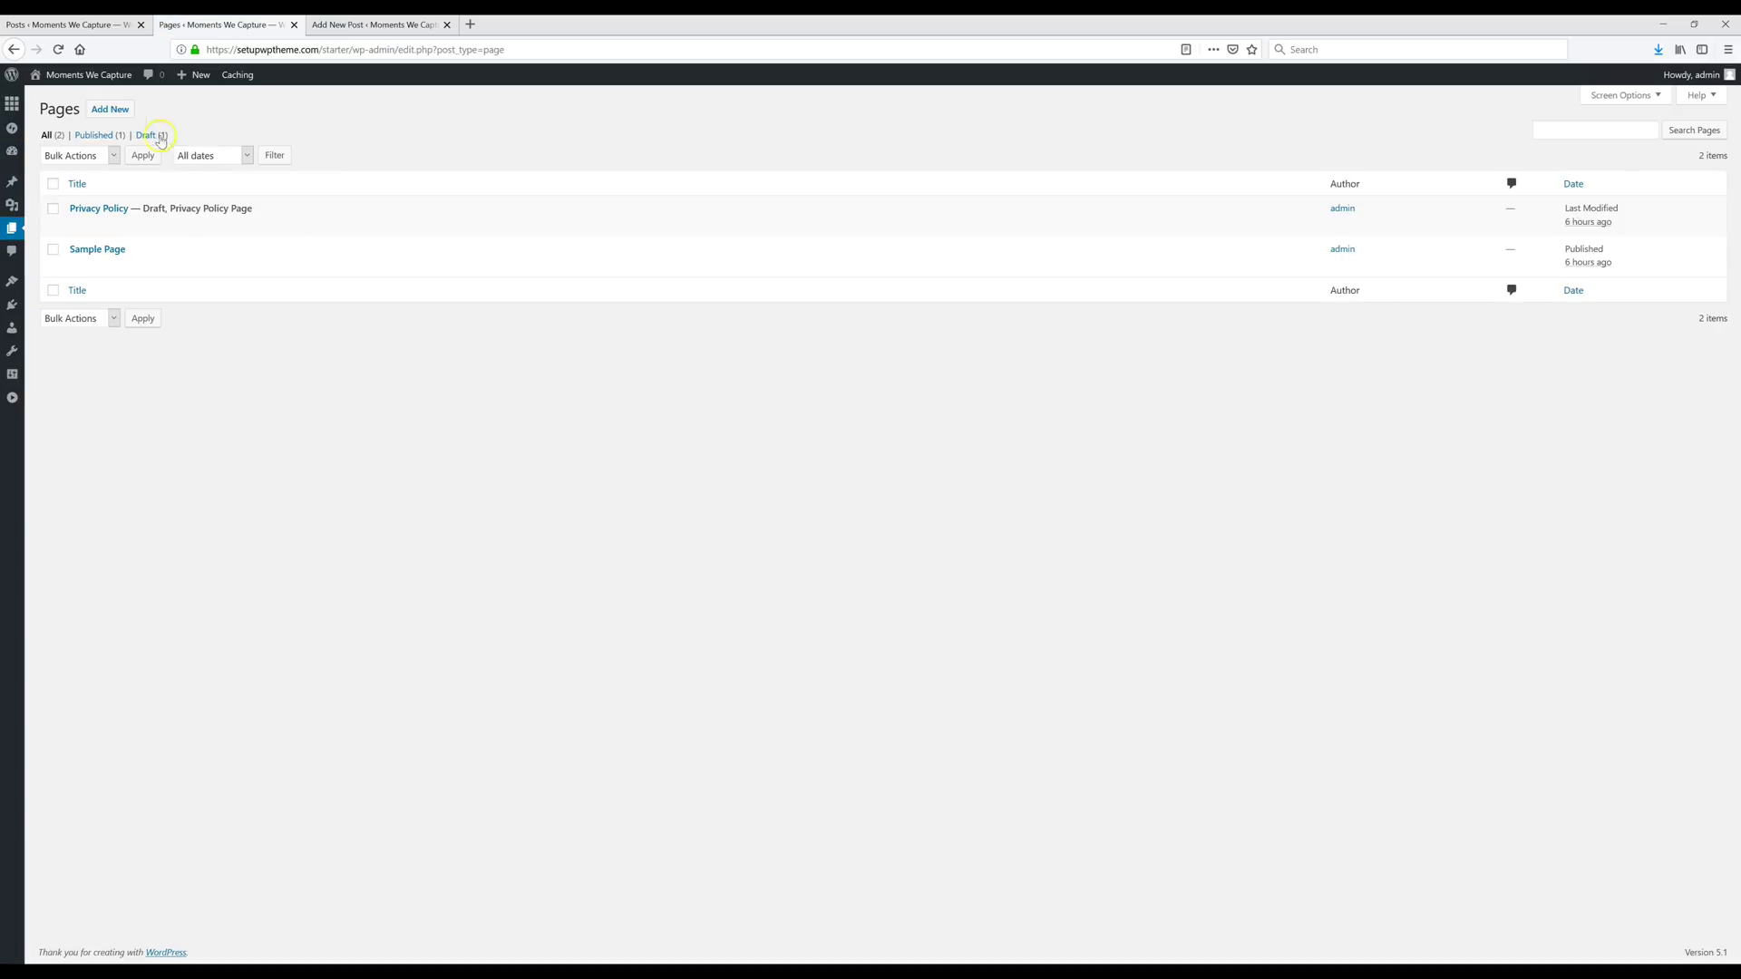
left_click(110, 109)
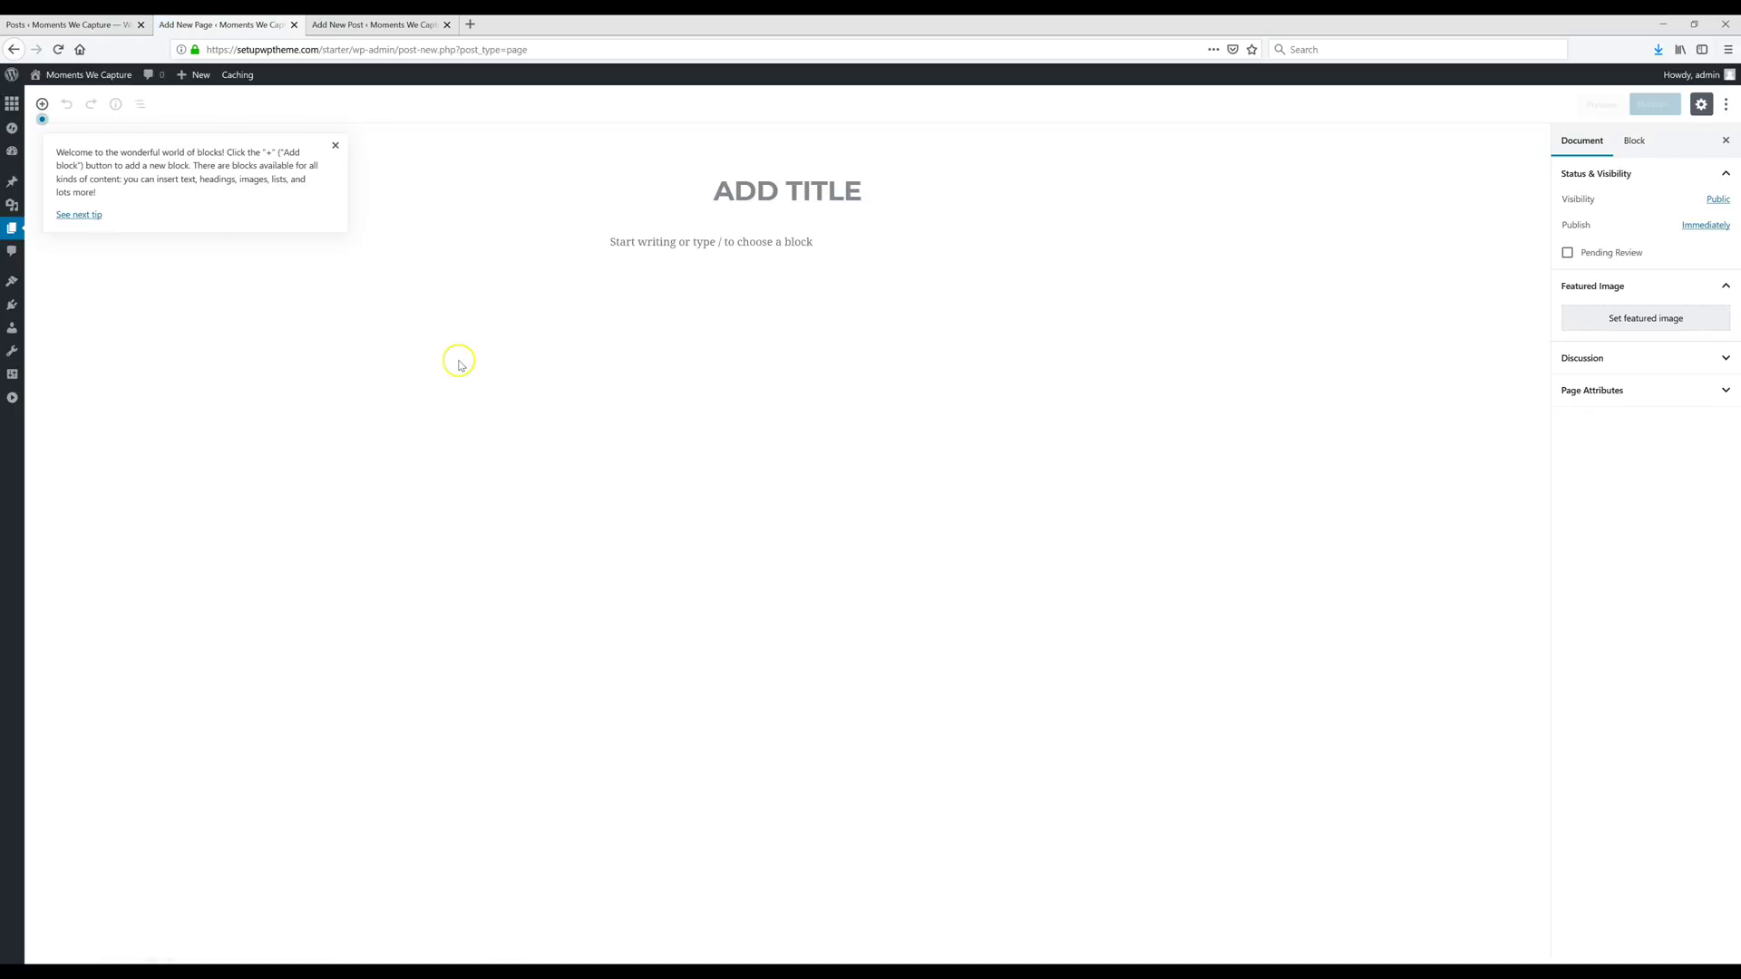
left_click(335, 146)
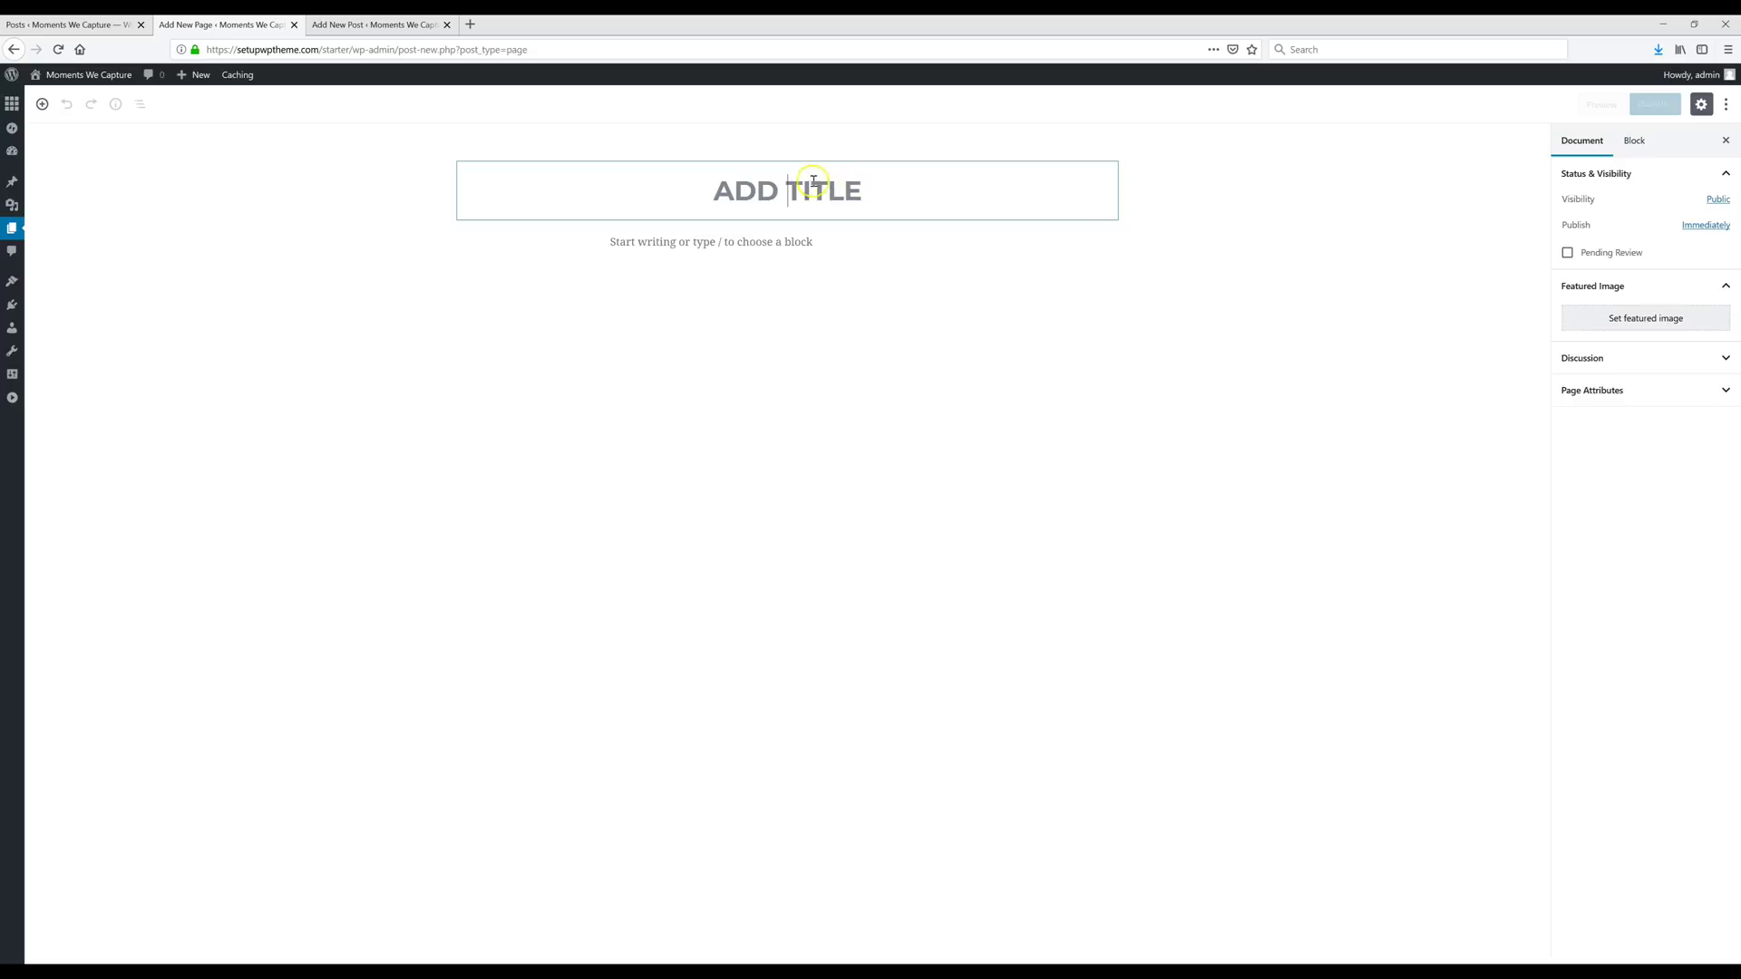
left_click(820, 203)
type("PHOTOS")
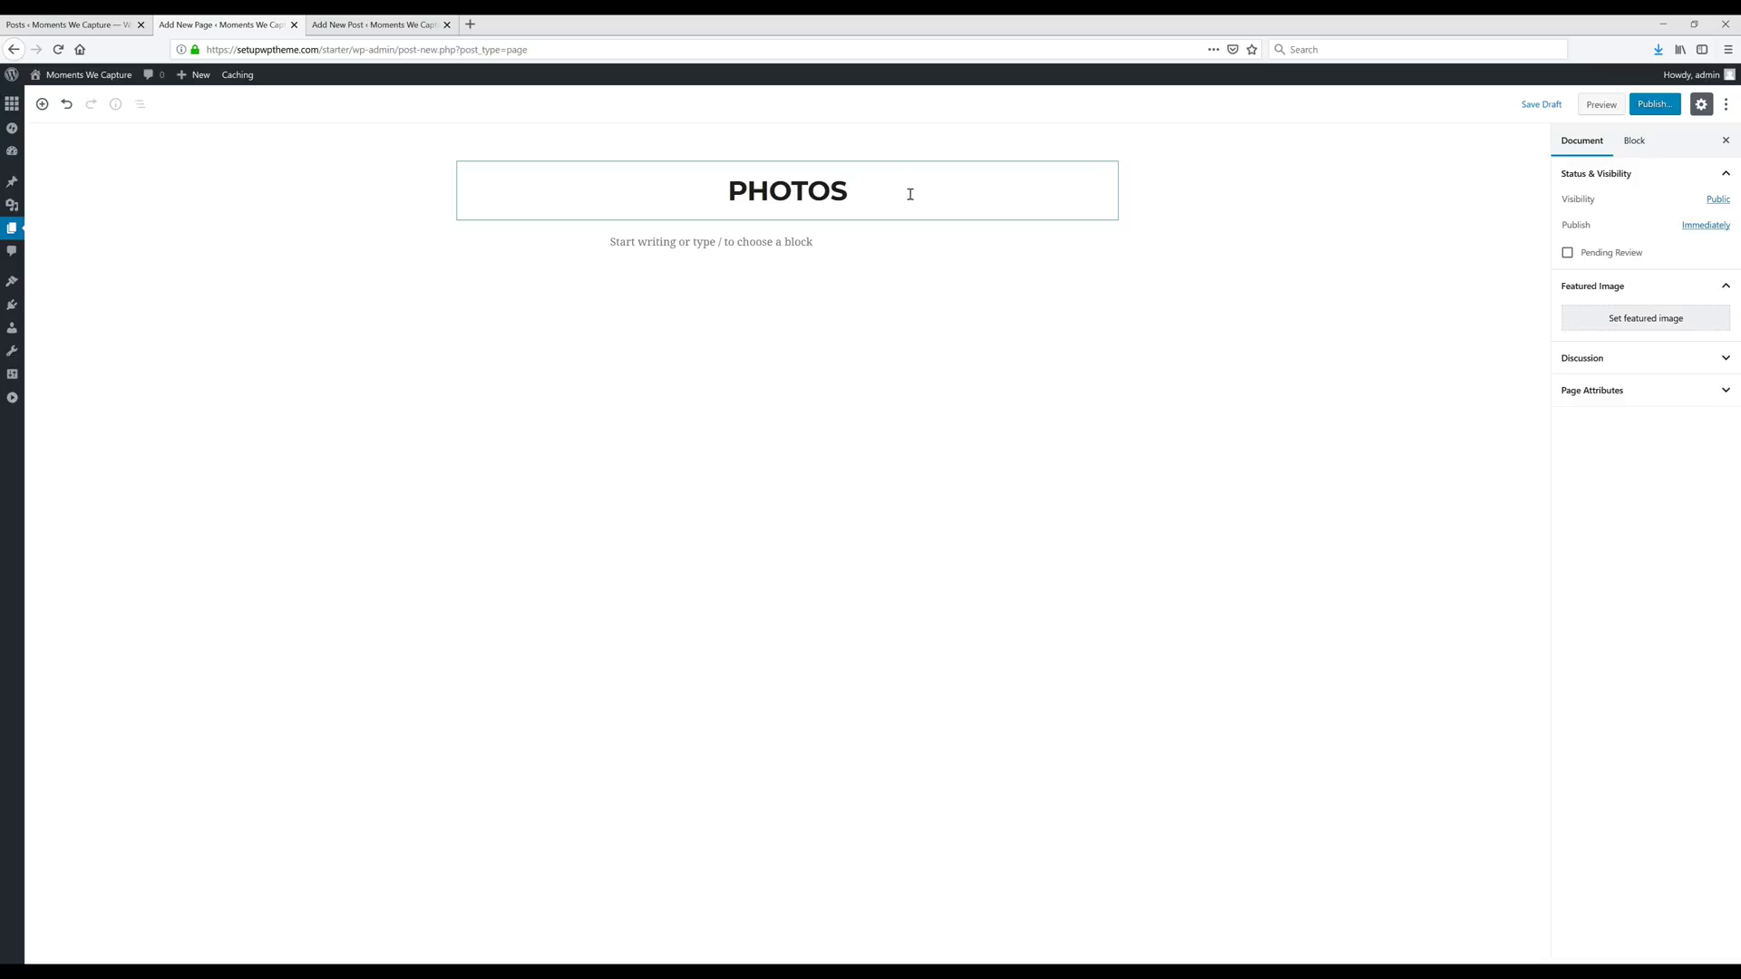
- Paste lorem ipsum paragraphs into the Photos page body
left_click(793, 242)
key("ctrl+v")
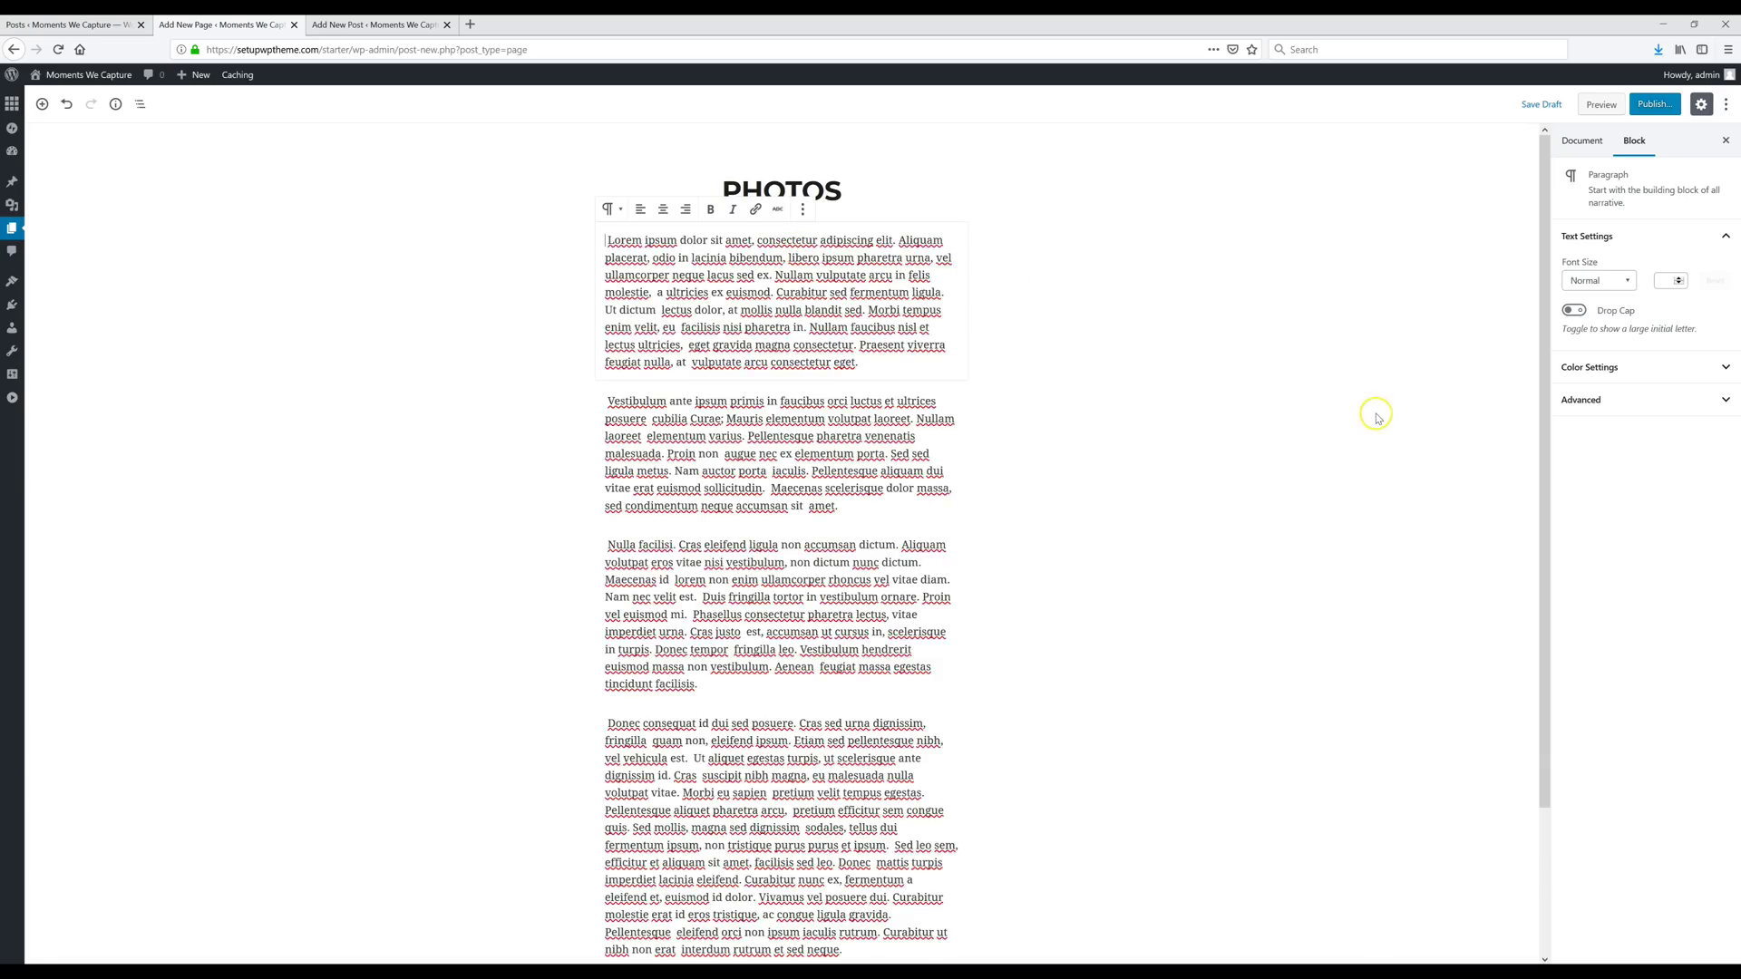
left_click(1580, 145)
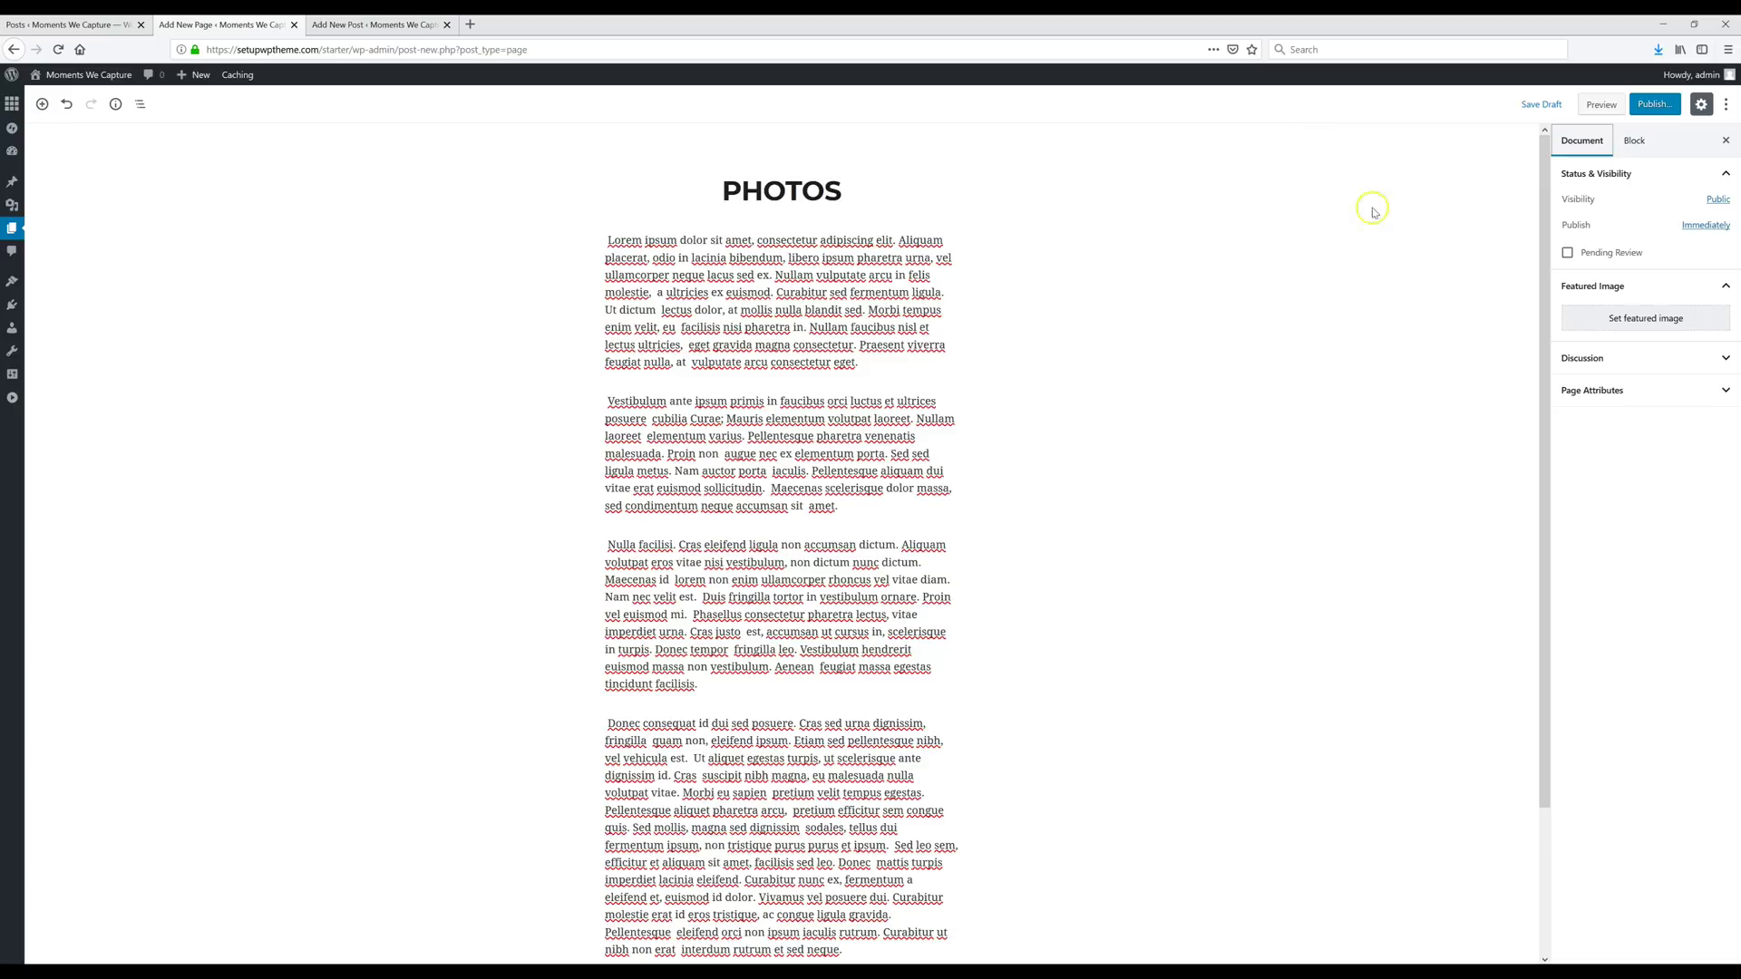
- Publish the Photos page
left_click(1655, 105)
left_click(1655, 106)
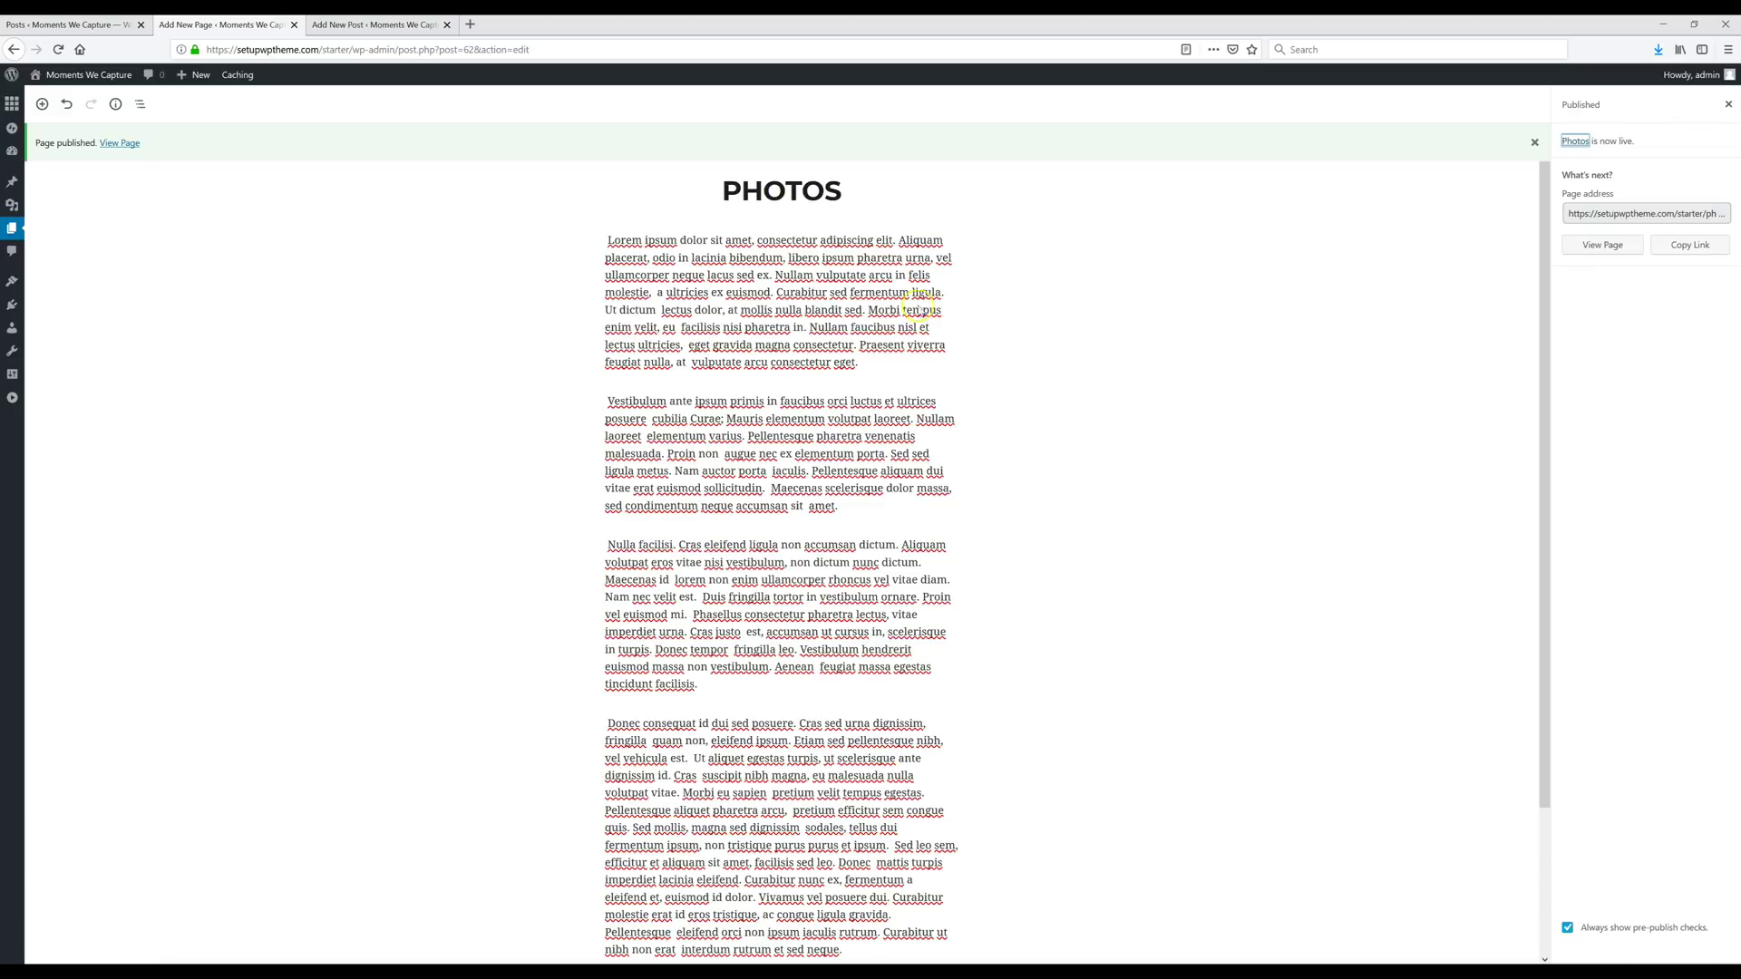
mouse_move(13, 239)
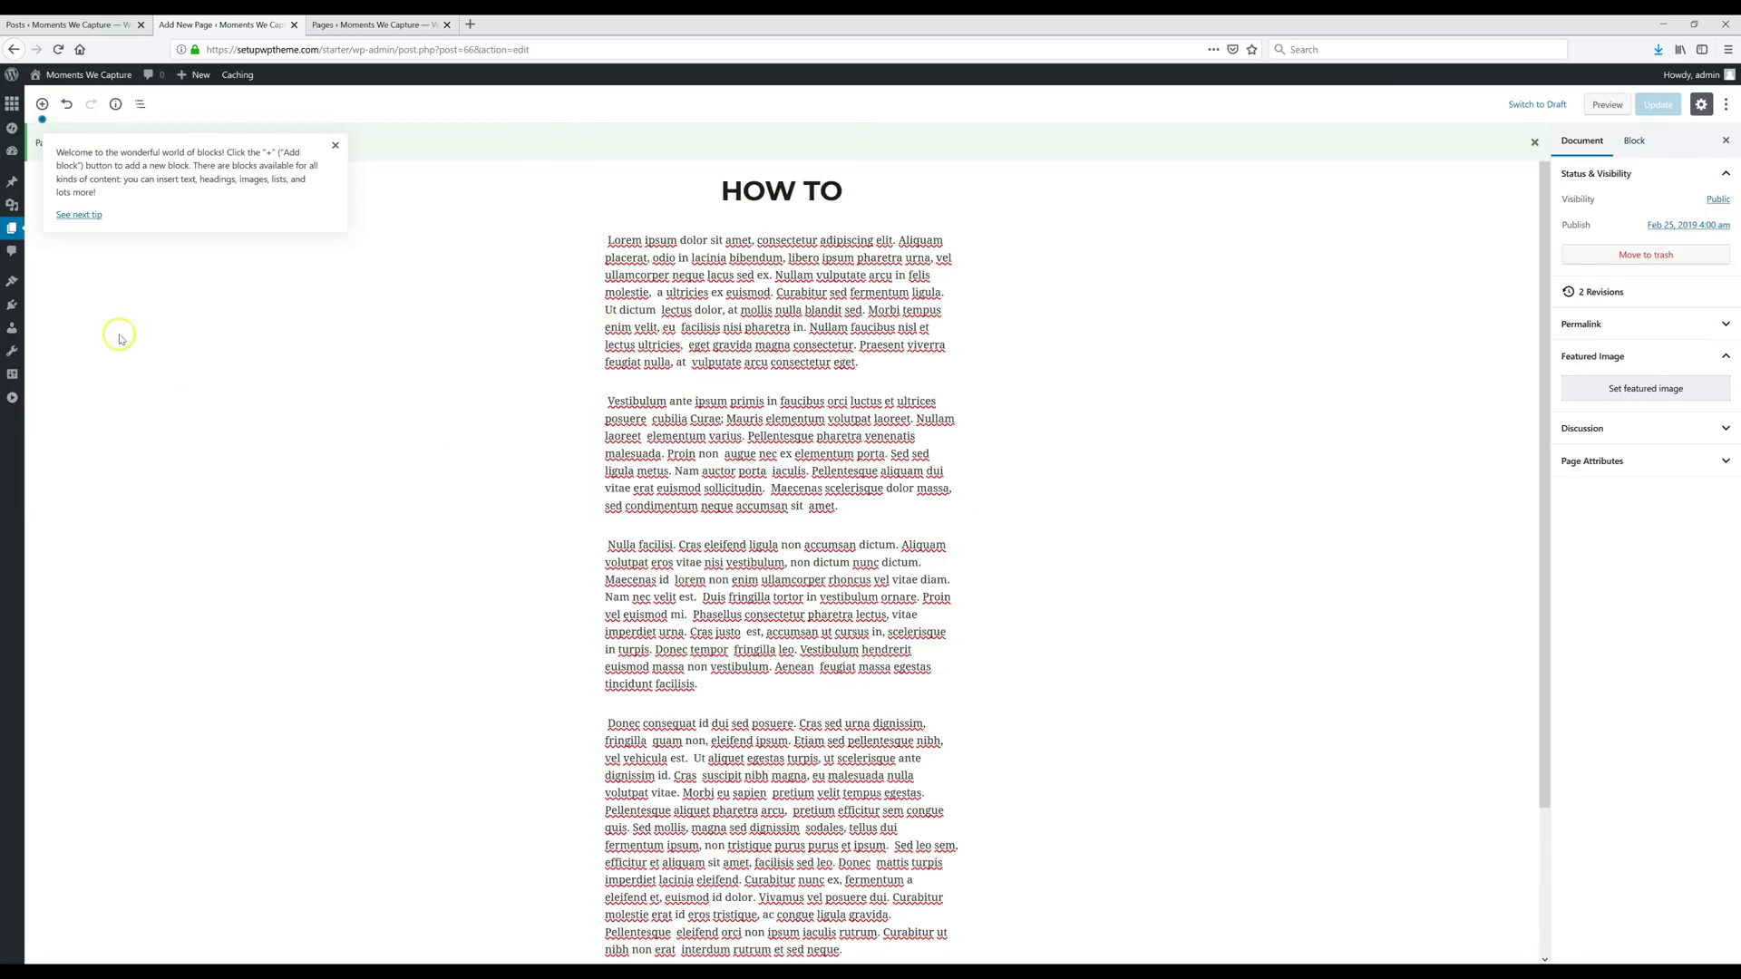
mouse_move(91, 82)
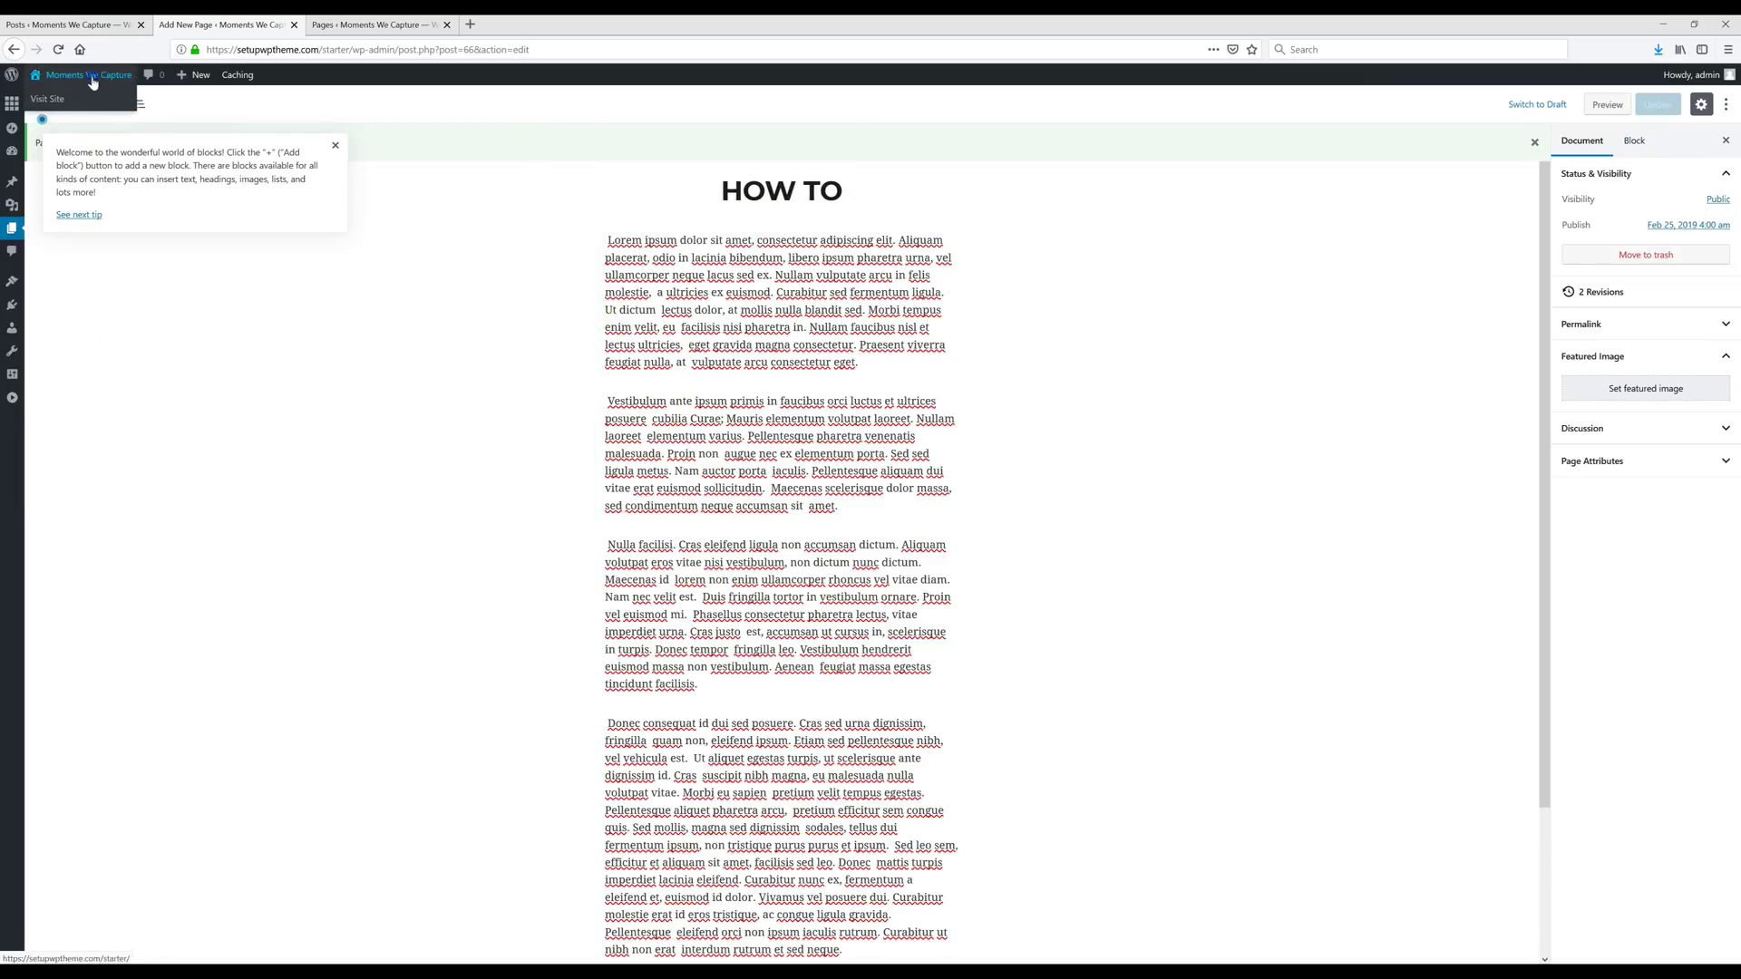
- View the live site, then refresh the Pages list so the new pages appear
left_click(92, 81)
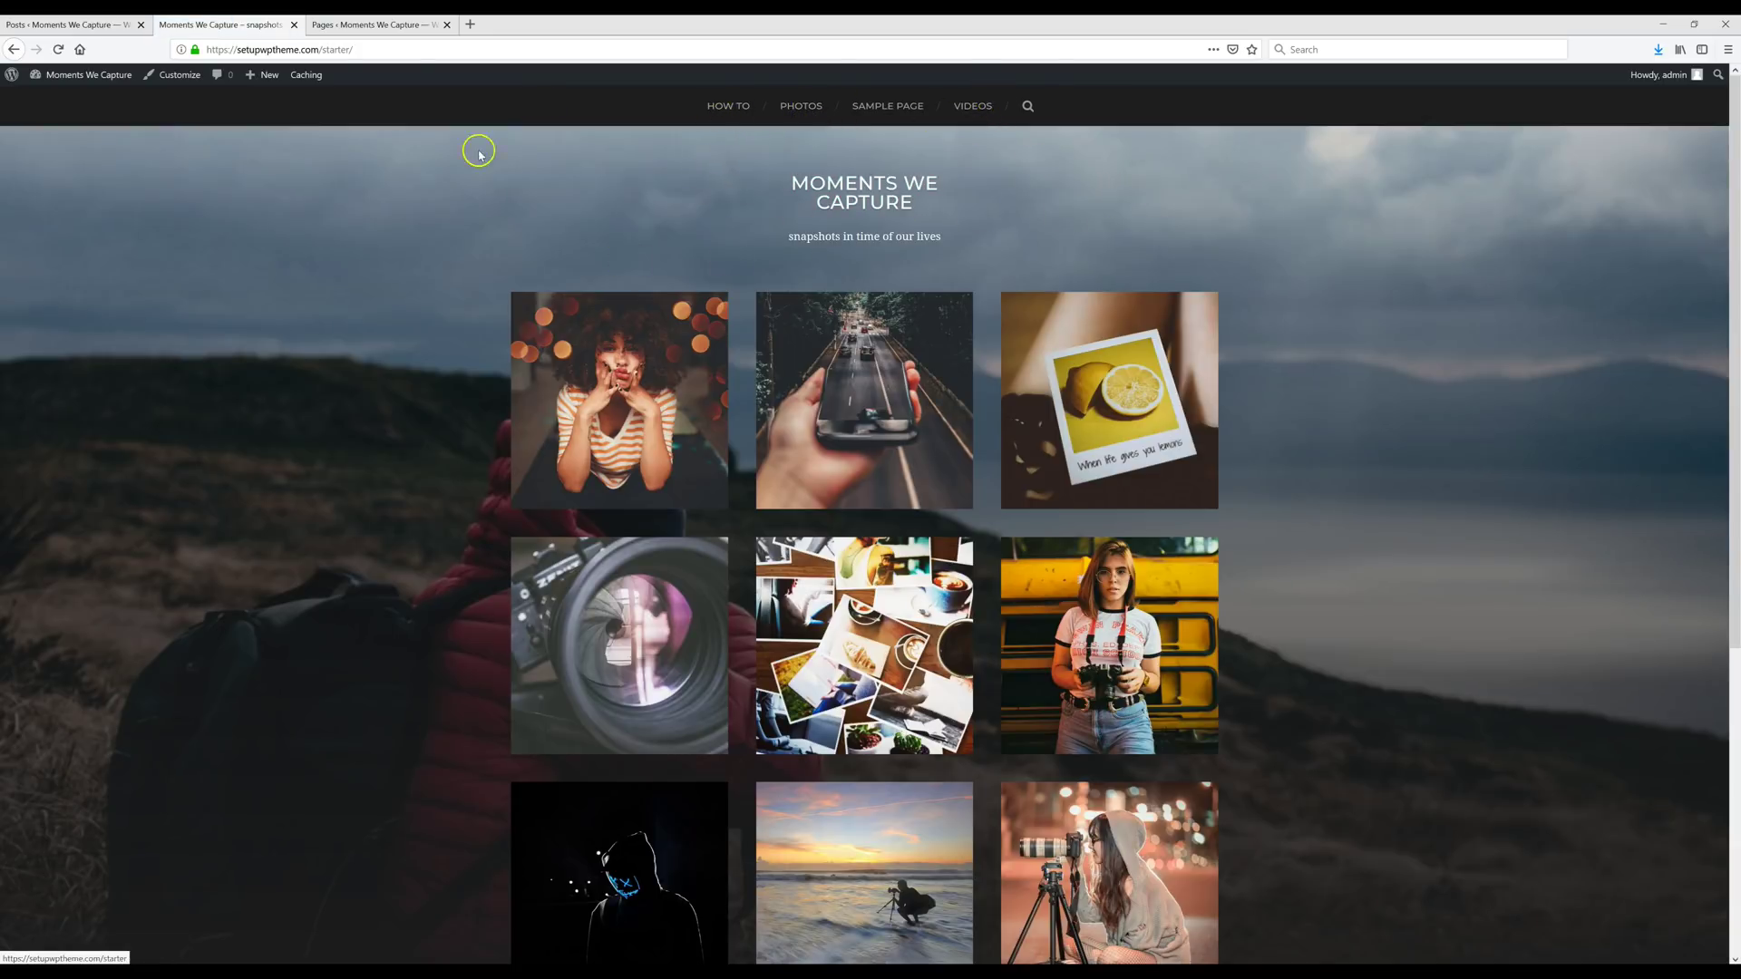
left_click(373, 24)
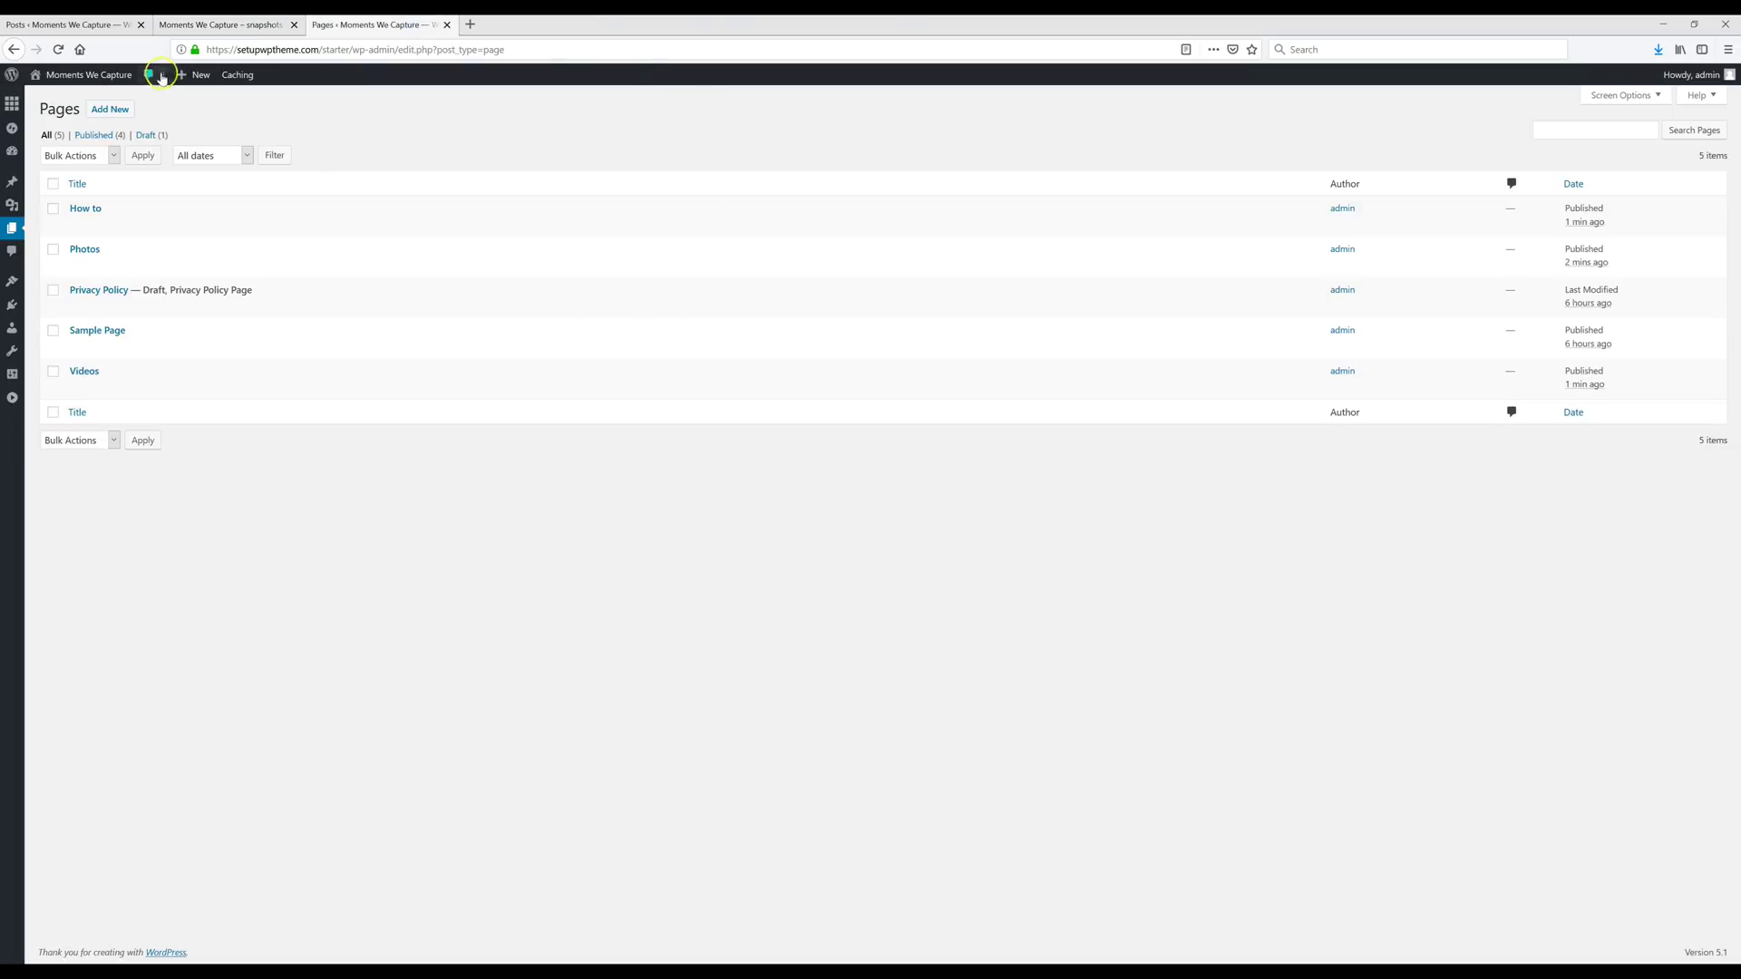
left_click(57, 49)
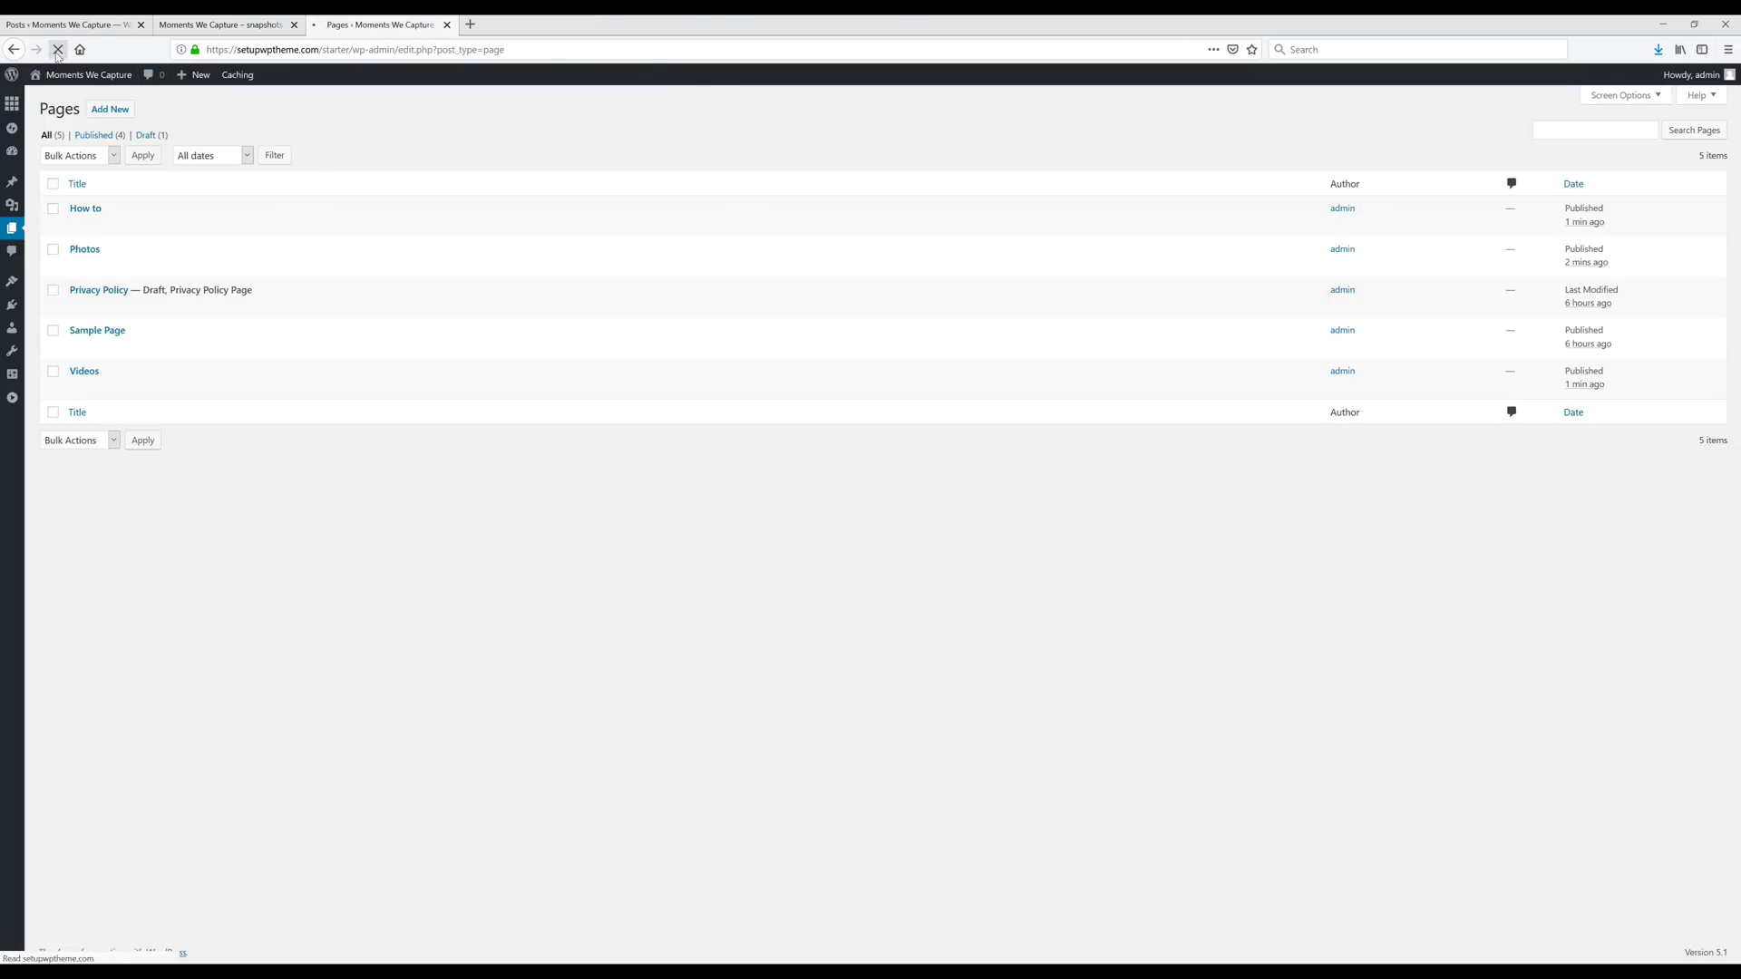
- Move Sample Page to the trash with Bulk Actions and reload the live site
left_click(53, 331)
left_click(101, 156)
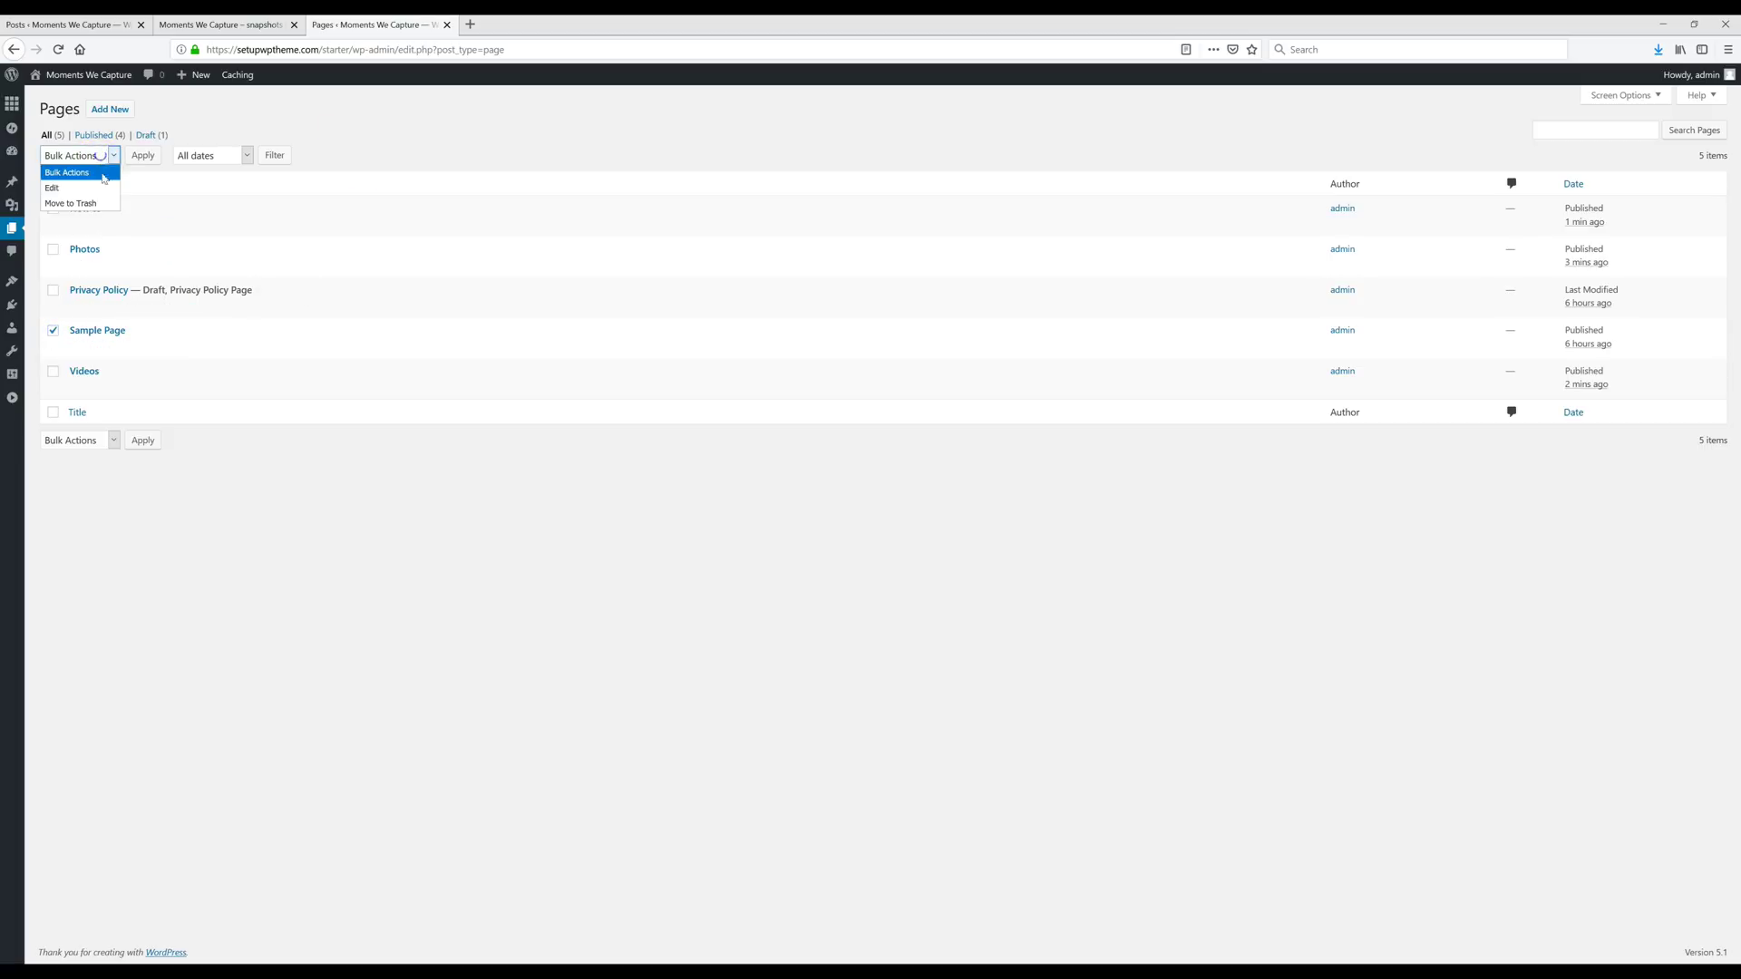
left_click(92, 204)
left_click(140, 157)
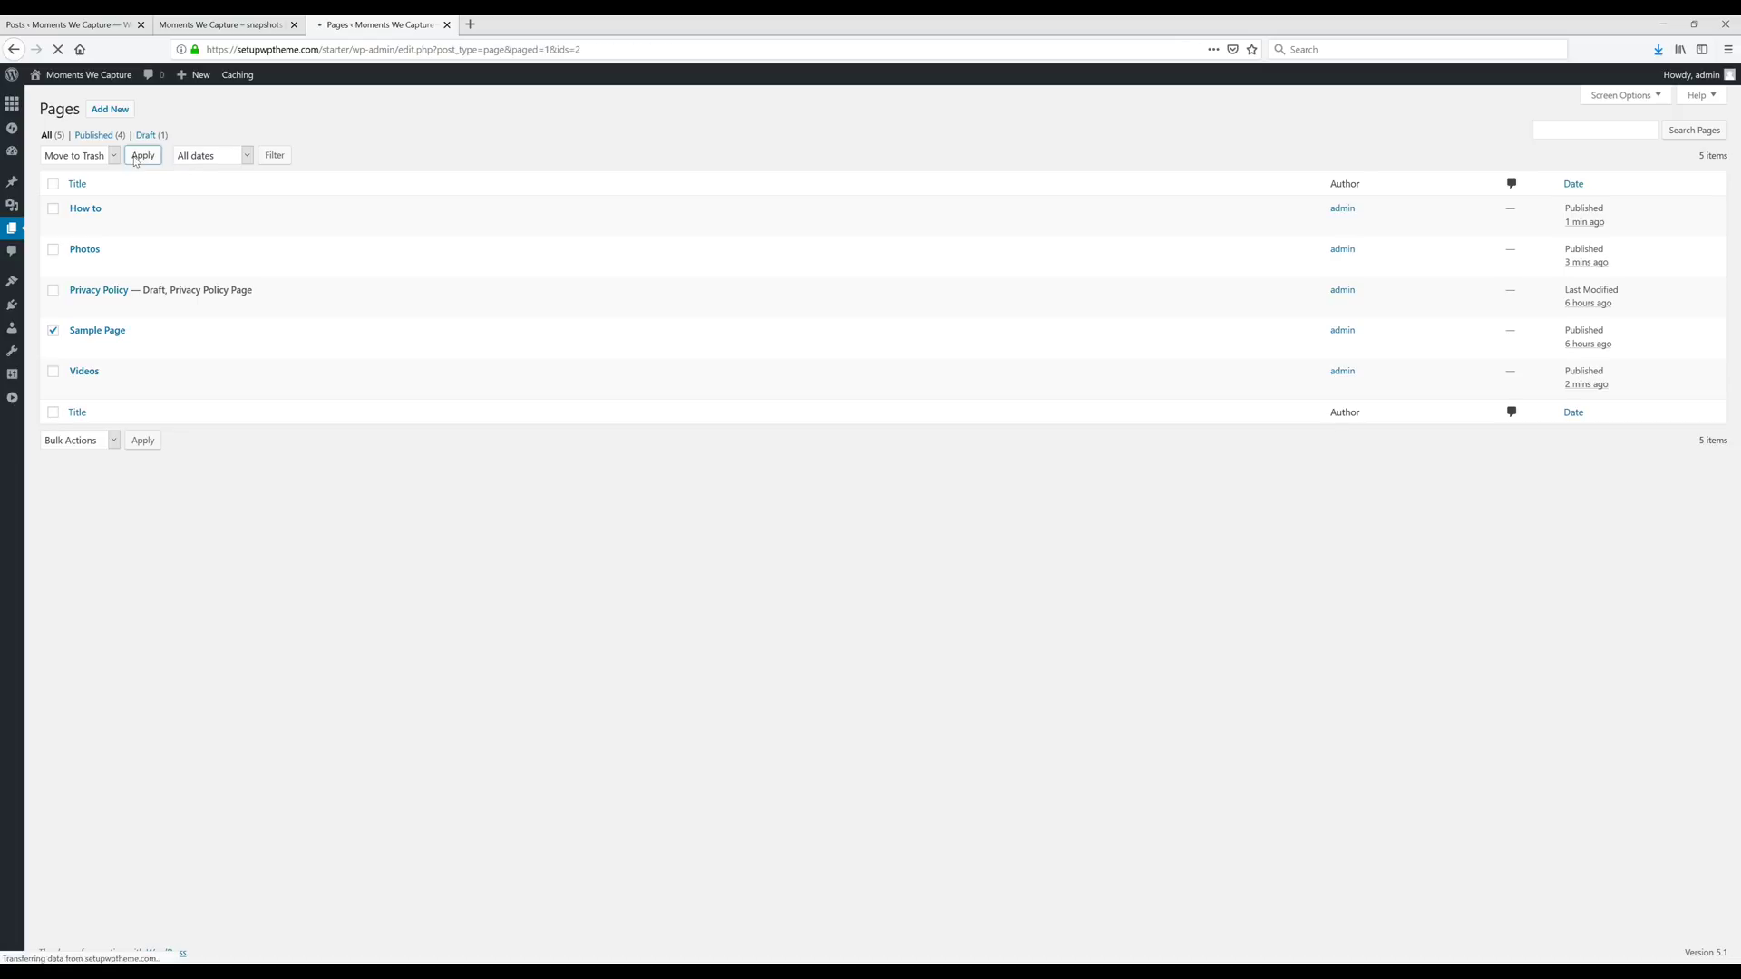
left_click(227, 27)
left_click(58, 49)
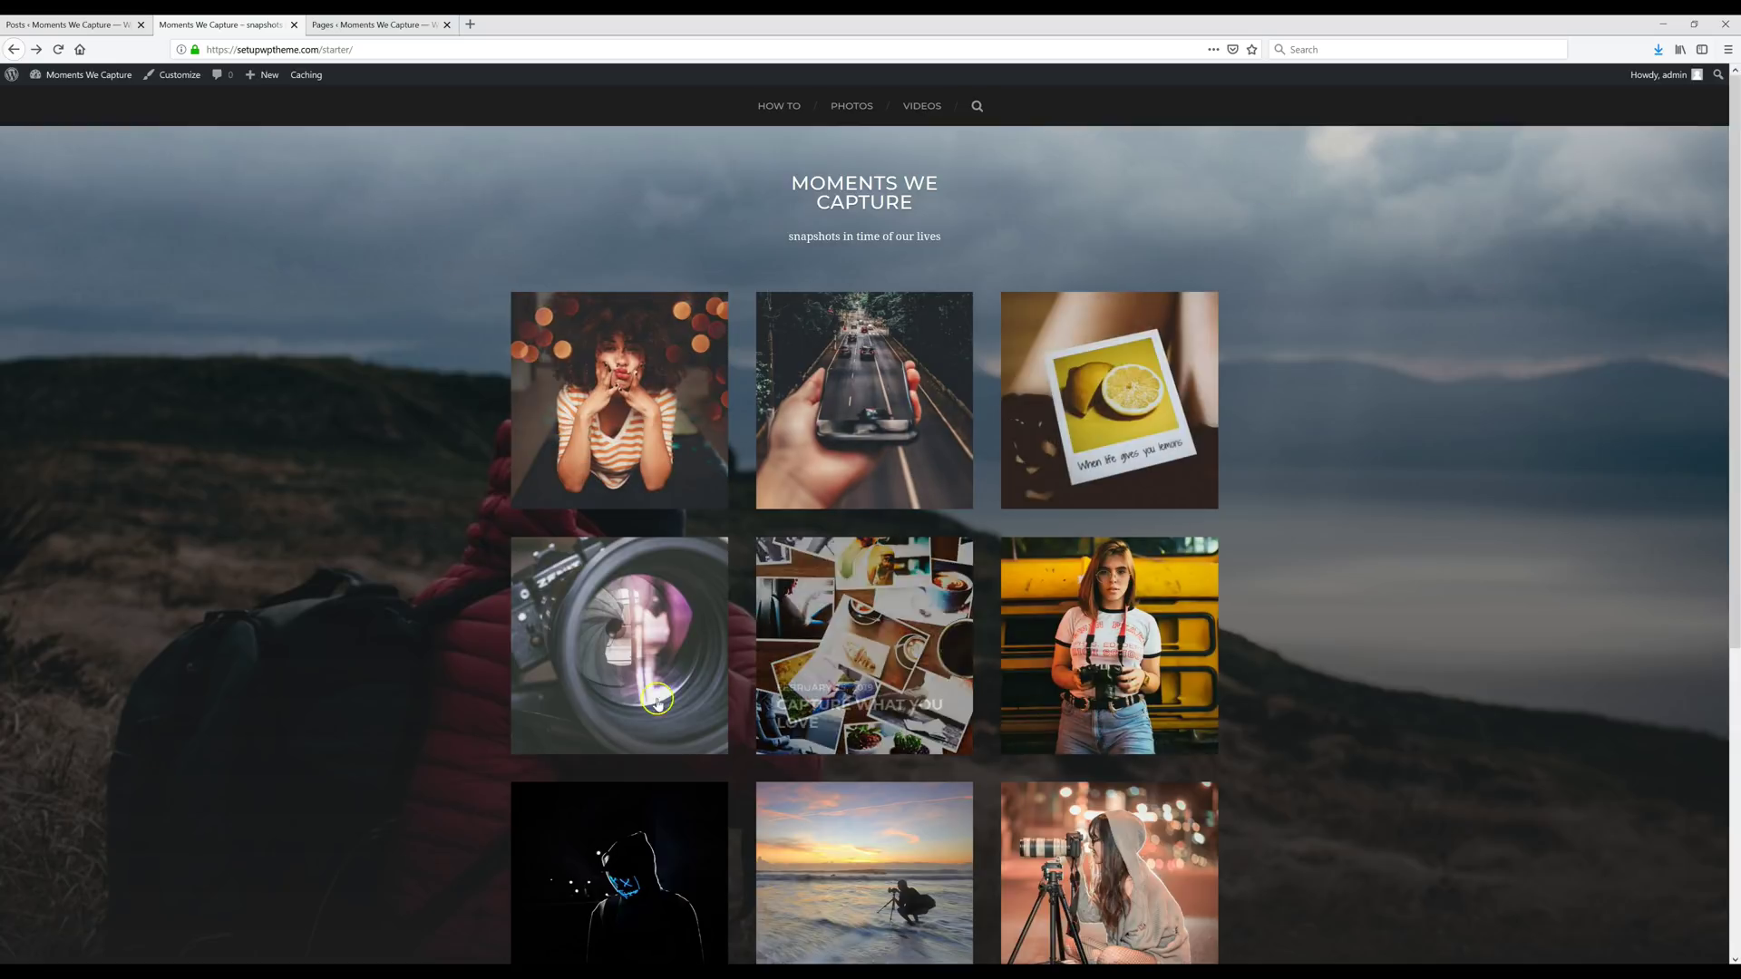
- Scroll down the photo grid and back up to the How To, Photos, Videos menu
scroll(1340, 412, "down", 5)
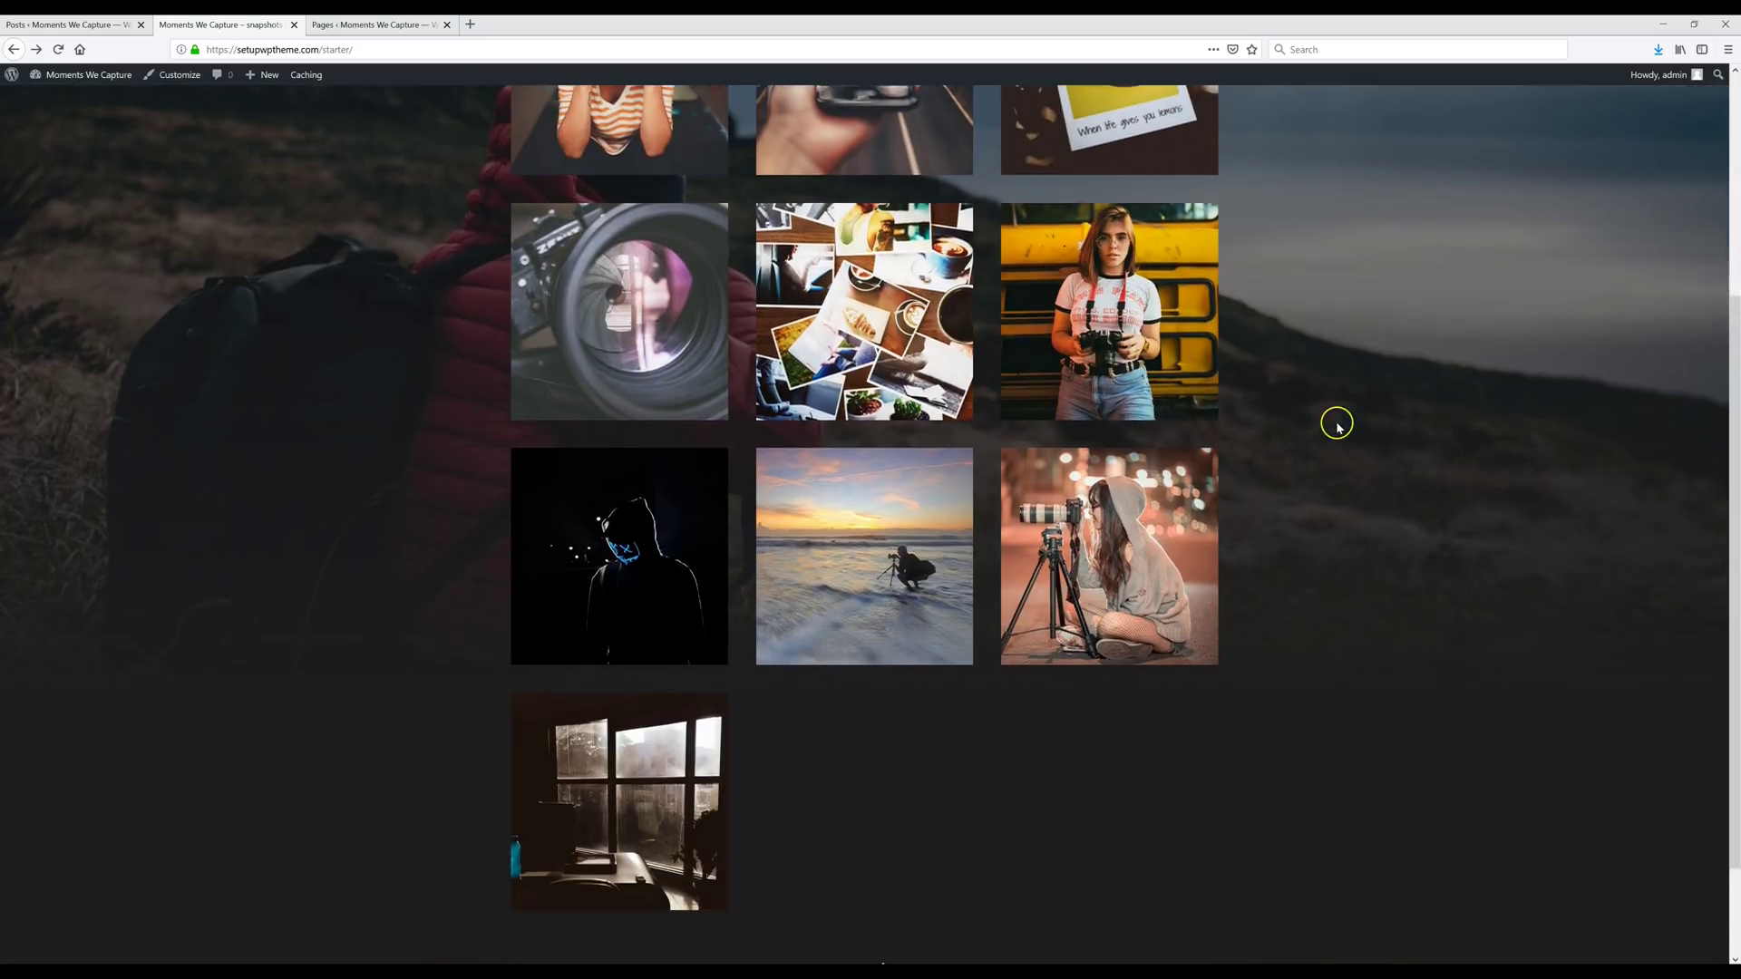
scroll(1340, 443, "up", 5)
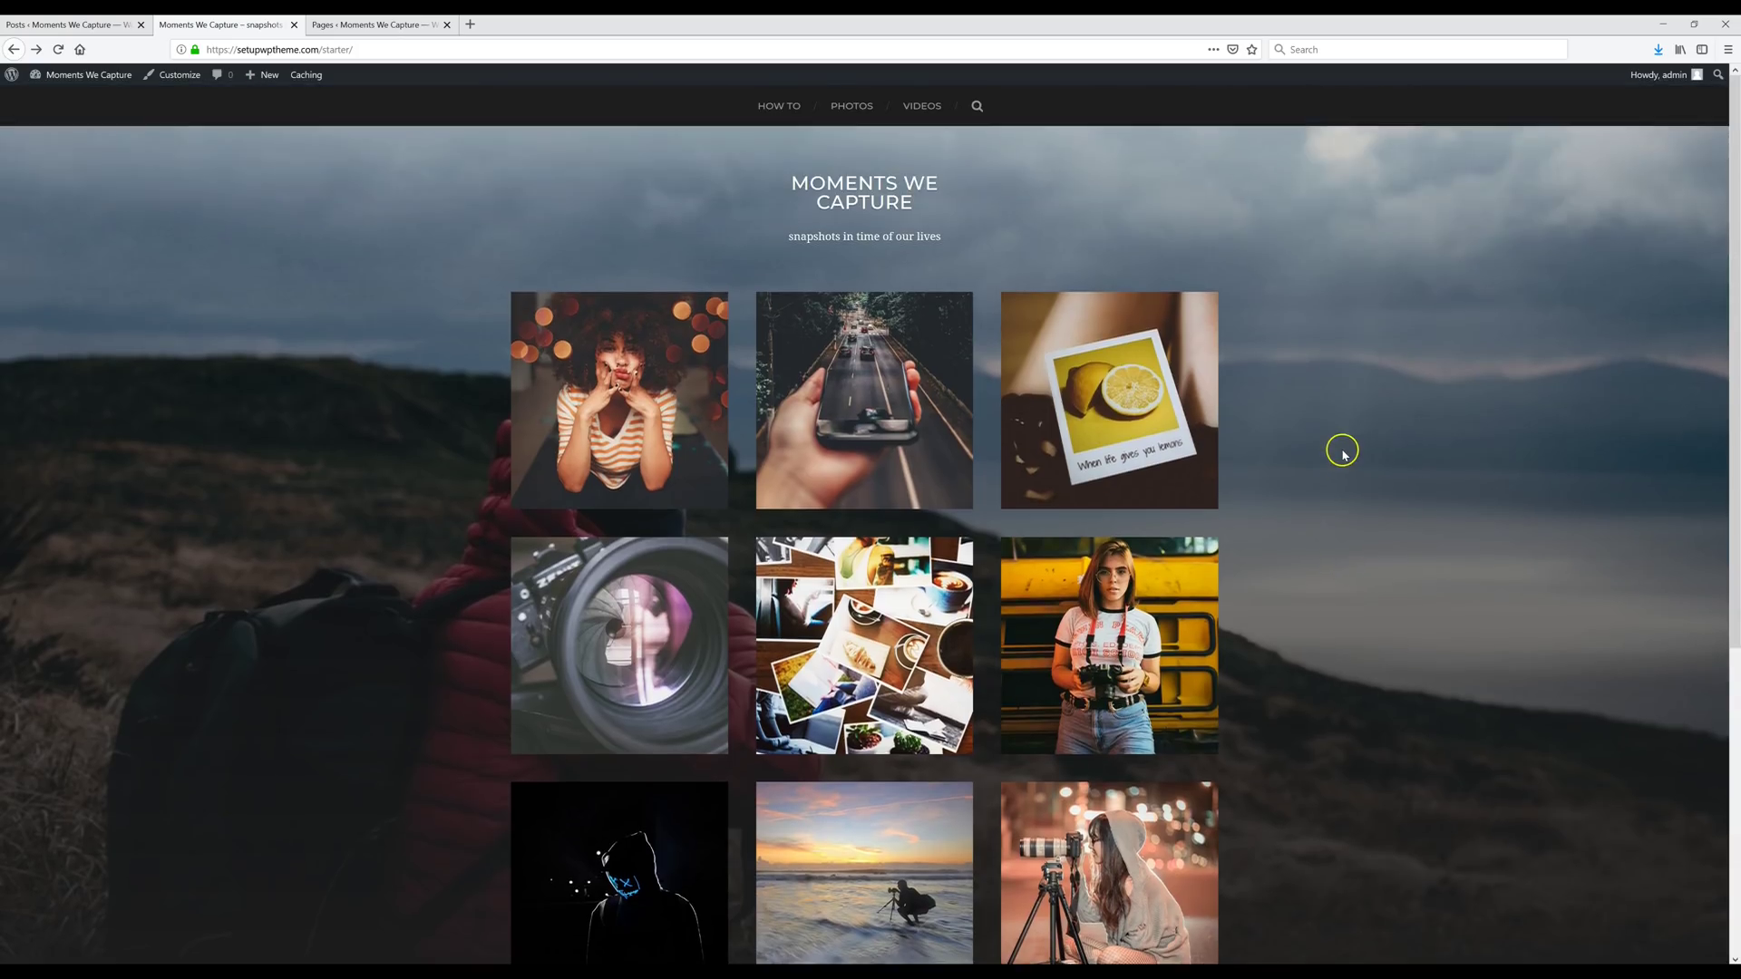